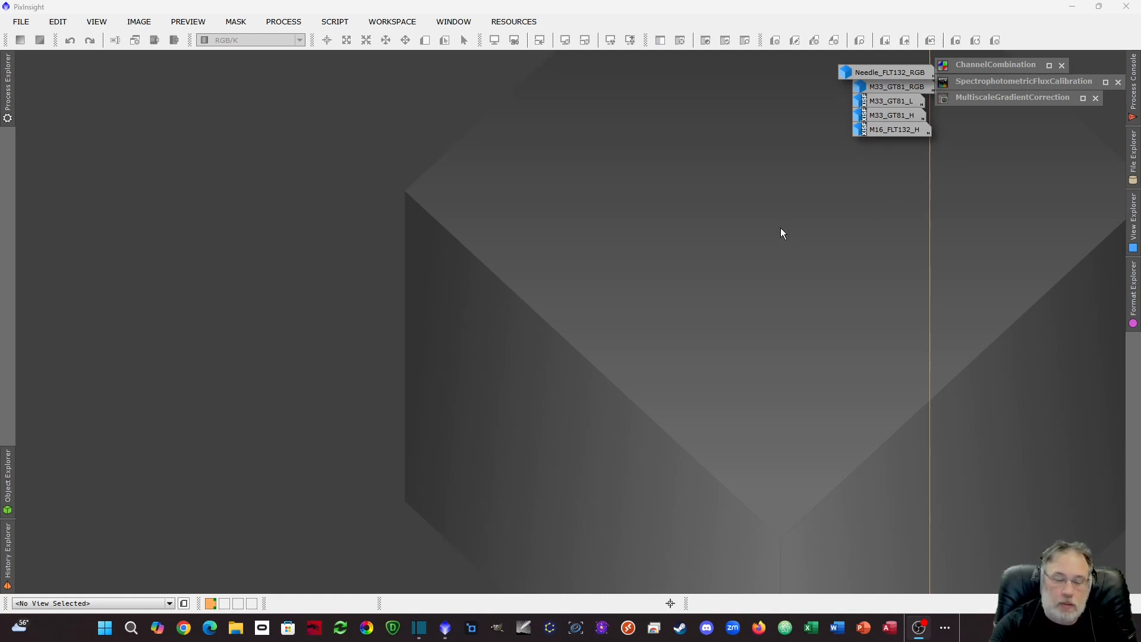
Open the Needle_FLT132_RGB image and place its window on the left half of the workspace
left_click(807, 177)
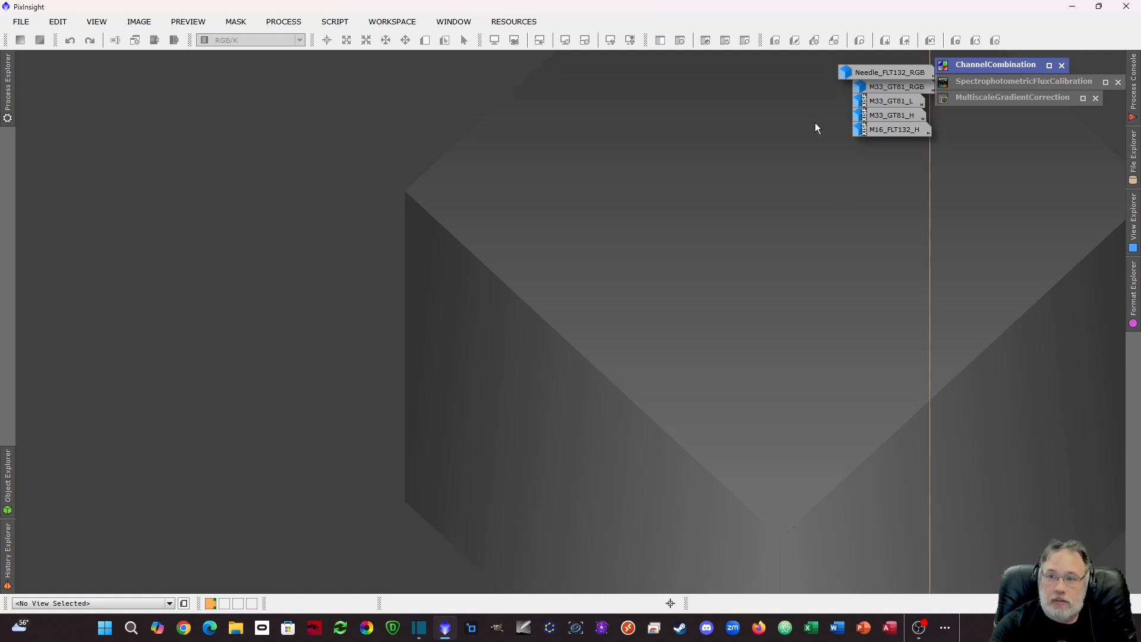
double_click(878, 72)
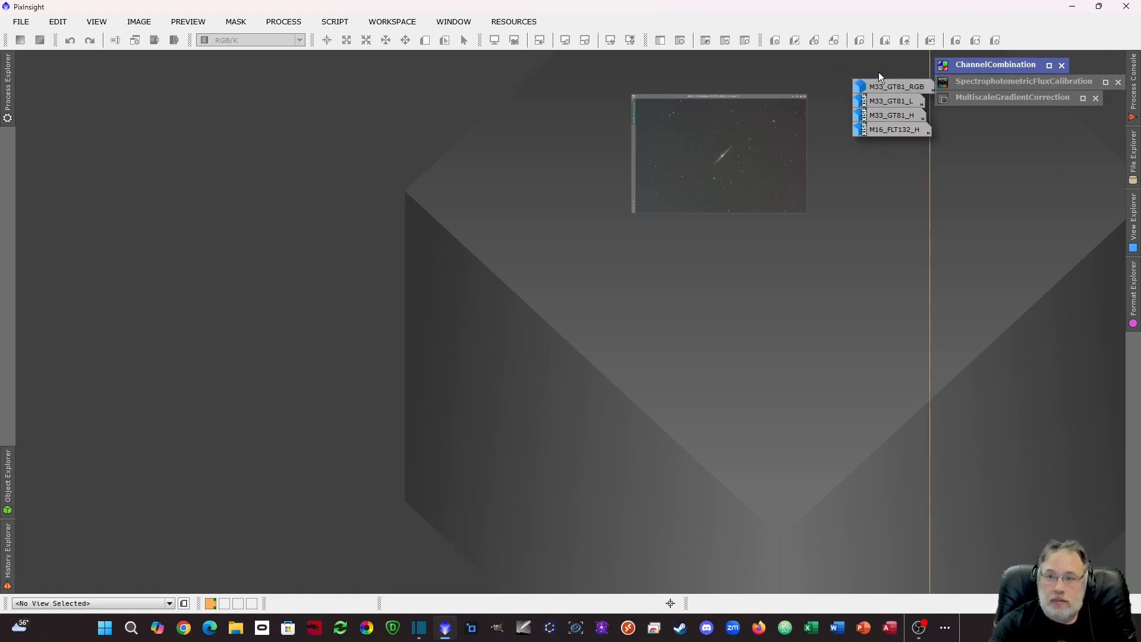
left_click_drag(578, 177, 508, 107)
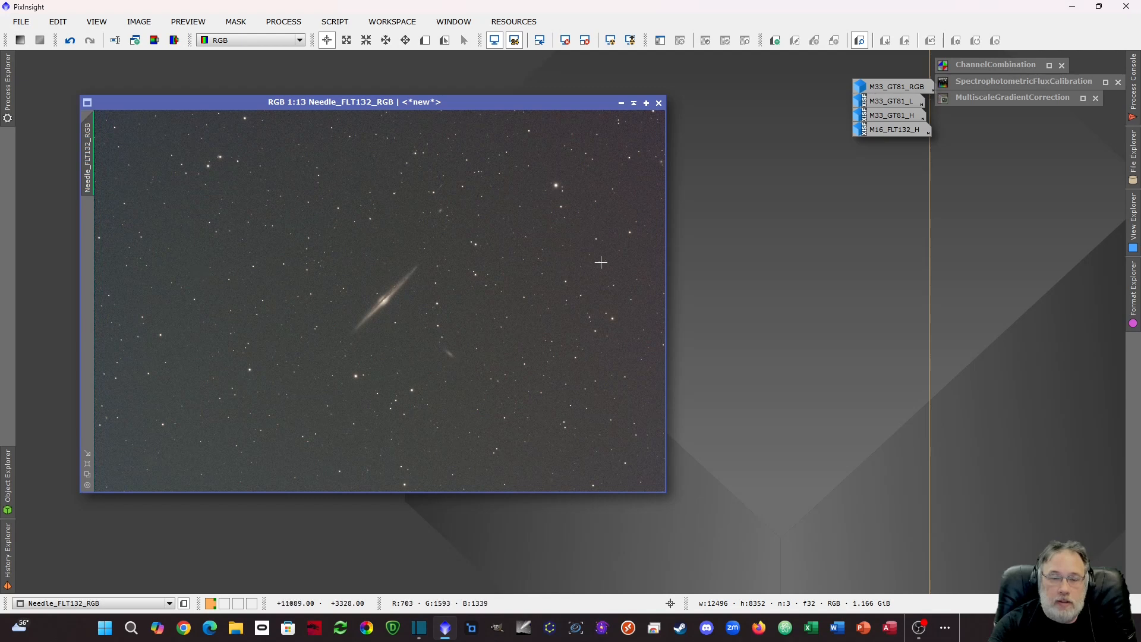
left_click_drag(577, 104, 544, 102)
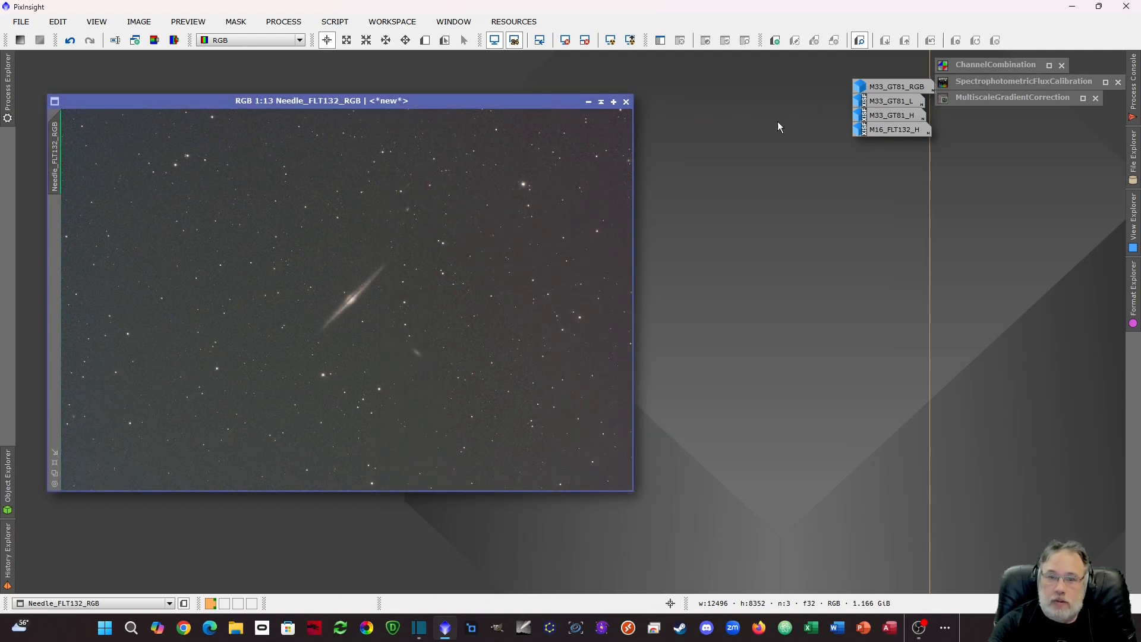
left_click_drag(535, 103, 513, 104)
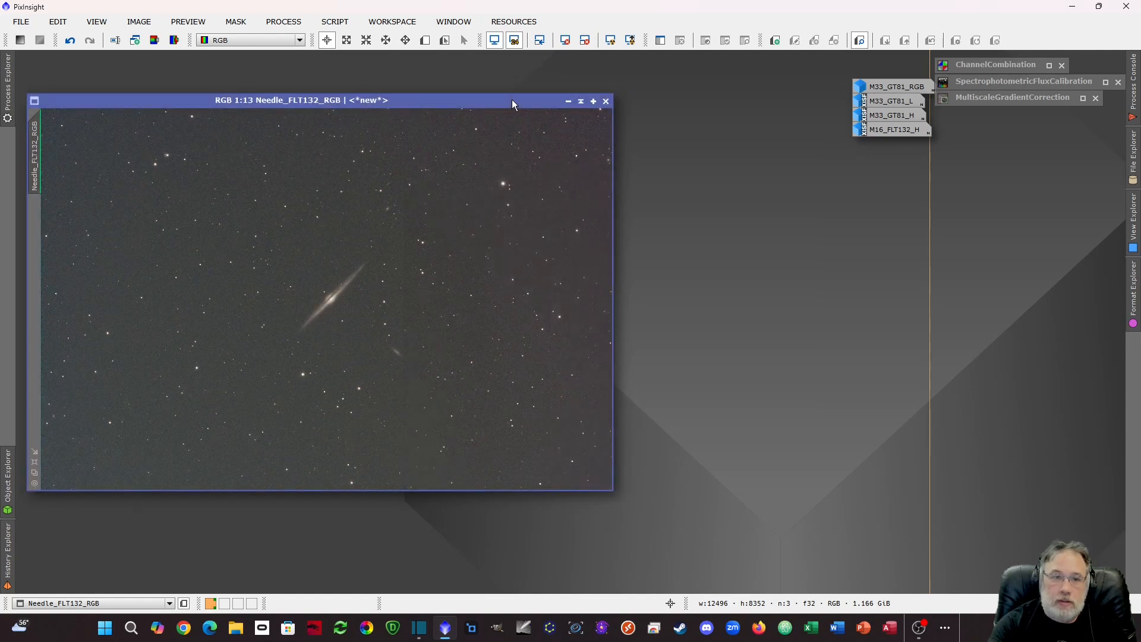
Open SpectrophotometricFluxCalibration beside the image and set its red filter to Chroma R
double_click(999, 79)
left_click_drag(923, 201, 773, 171)
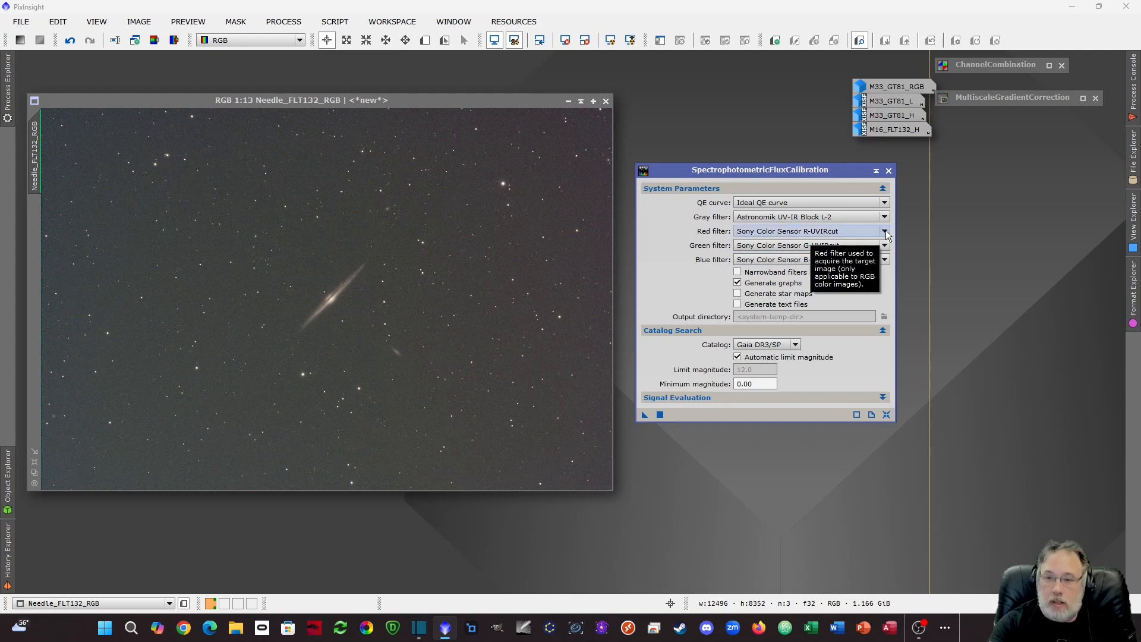
left_click(849, 231)
scroll(796, 335, "up", 3)
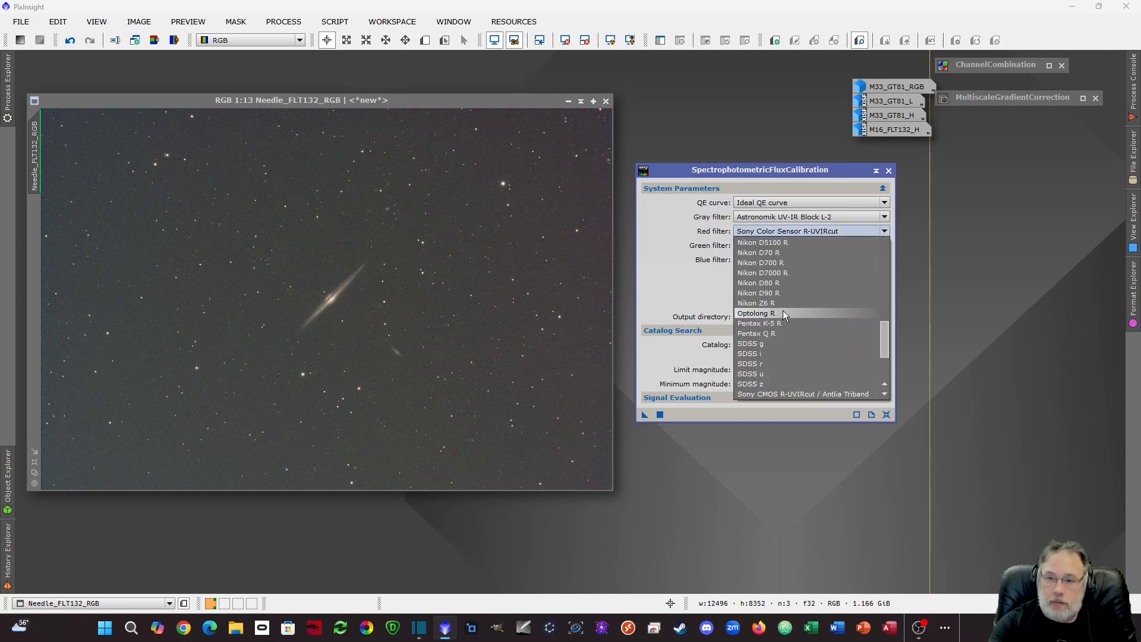
scroll(783, 309, "up", 4)
left_click(772, 252)
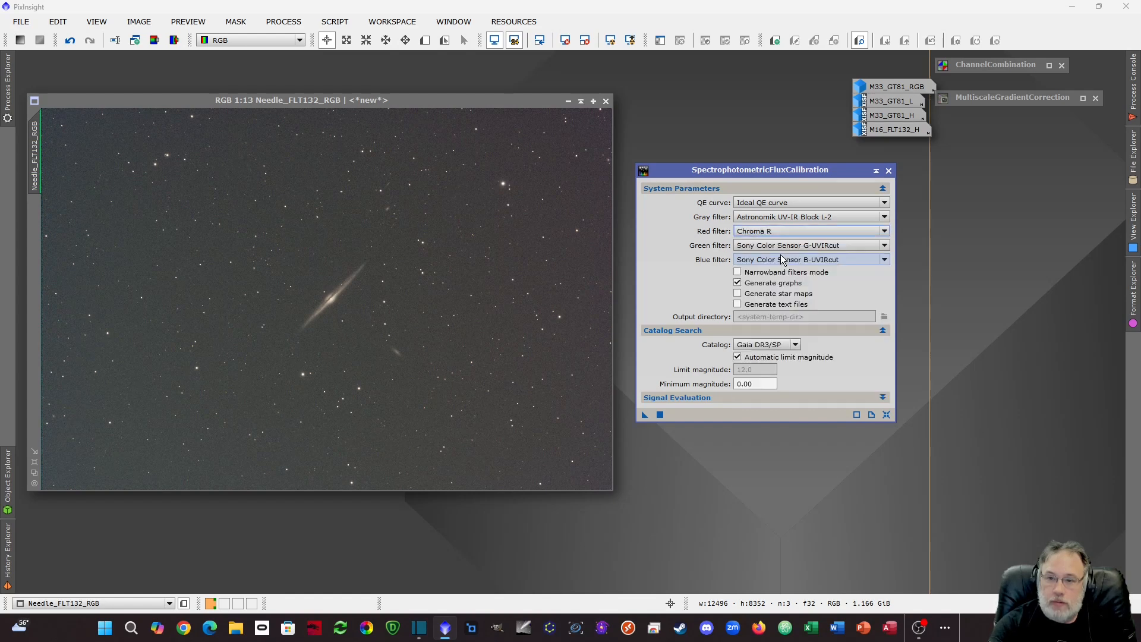
Set the green filter to Chroma G and the blue filter to Chroma B for the flux calibration
left_click(850, 245)
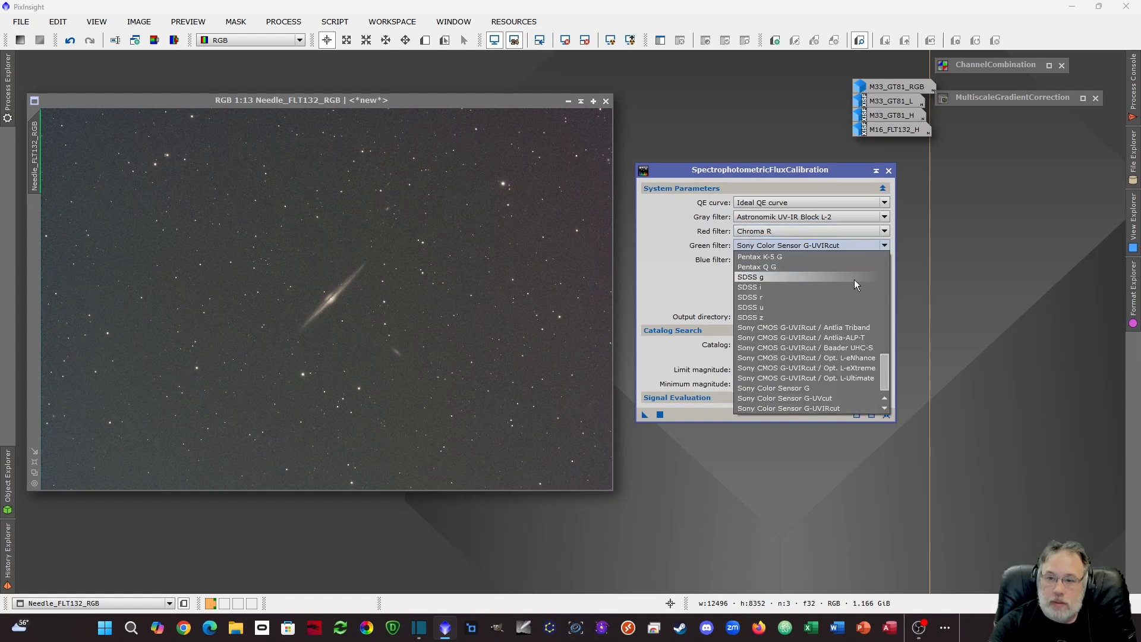
scroll(786, 272, "up", 5)
left_click(789, 265)
left_click(884, 260)
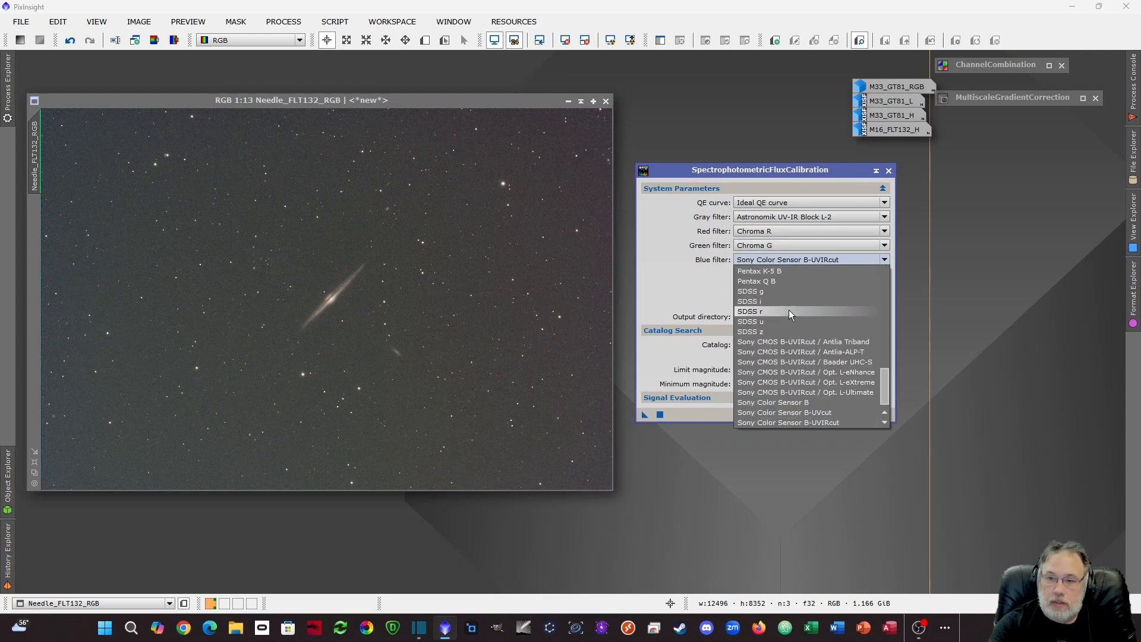
scroll(784, 303, "up", 6)
scroll(773, 294, "down", 5)
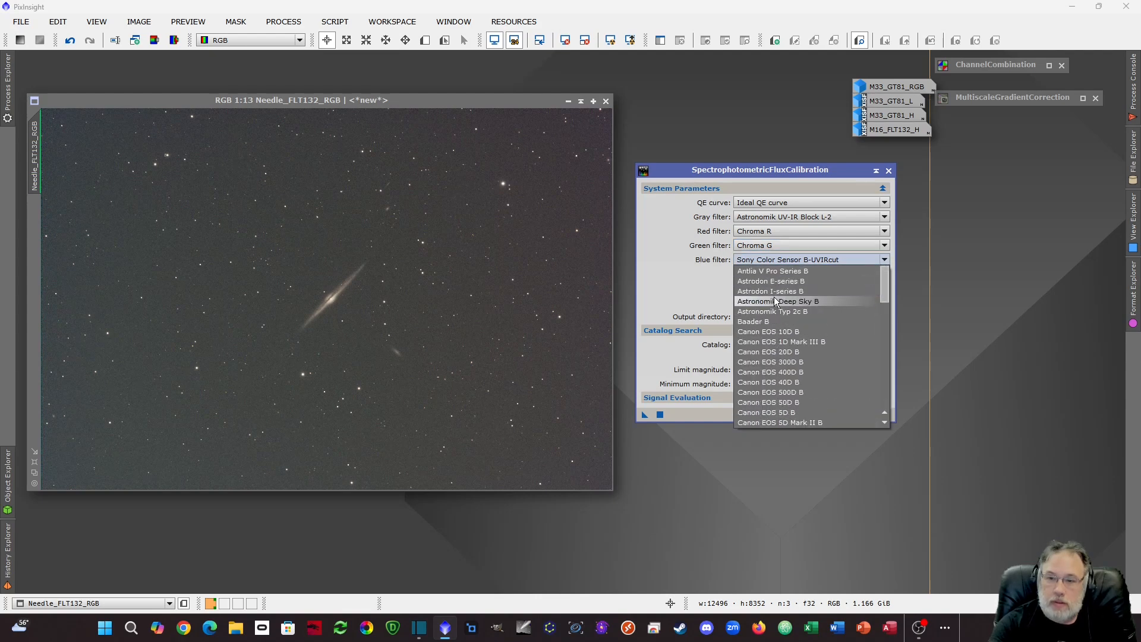
left_click(790, 326)
left_click(790, 217)
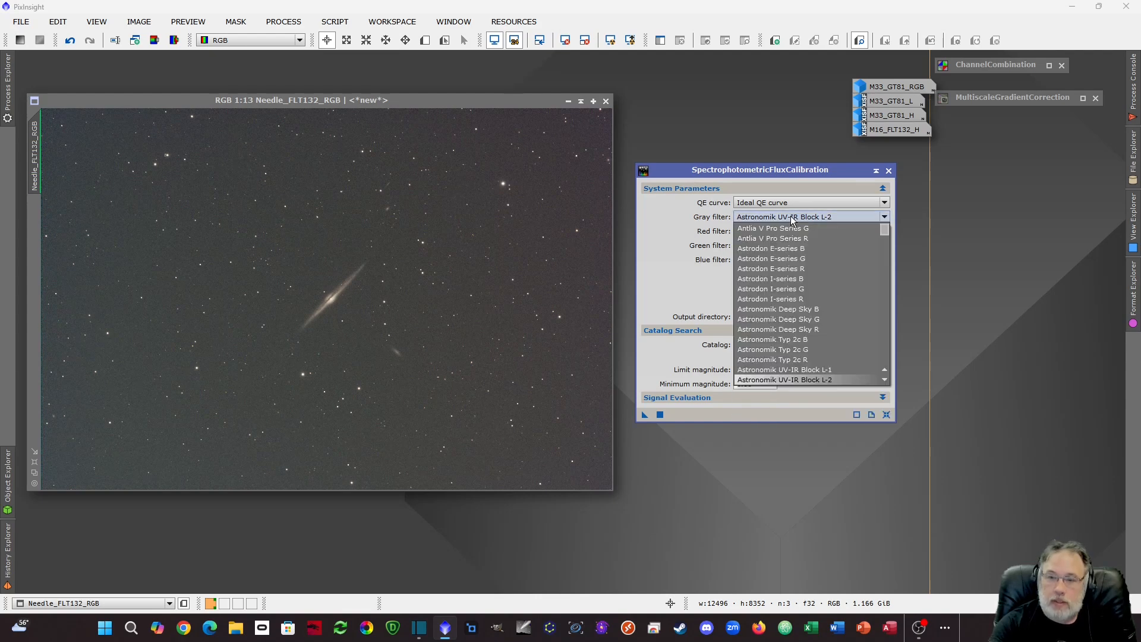
scroll(809, 309, "down", 10)
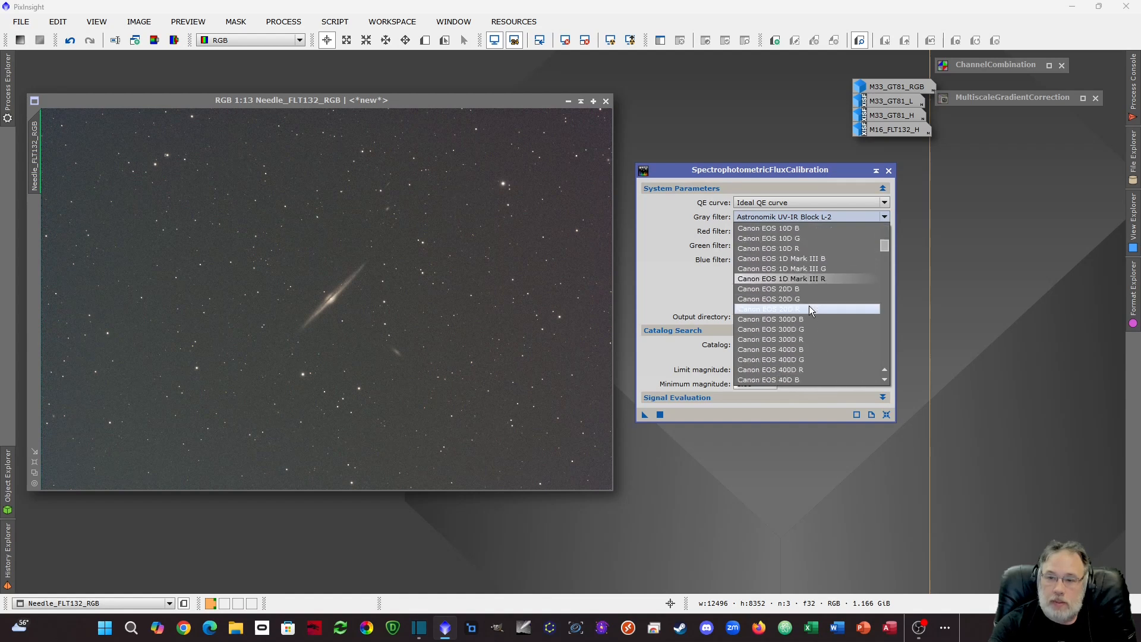
scroll(804, 298, "up", 10)
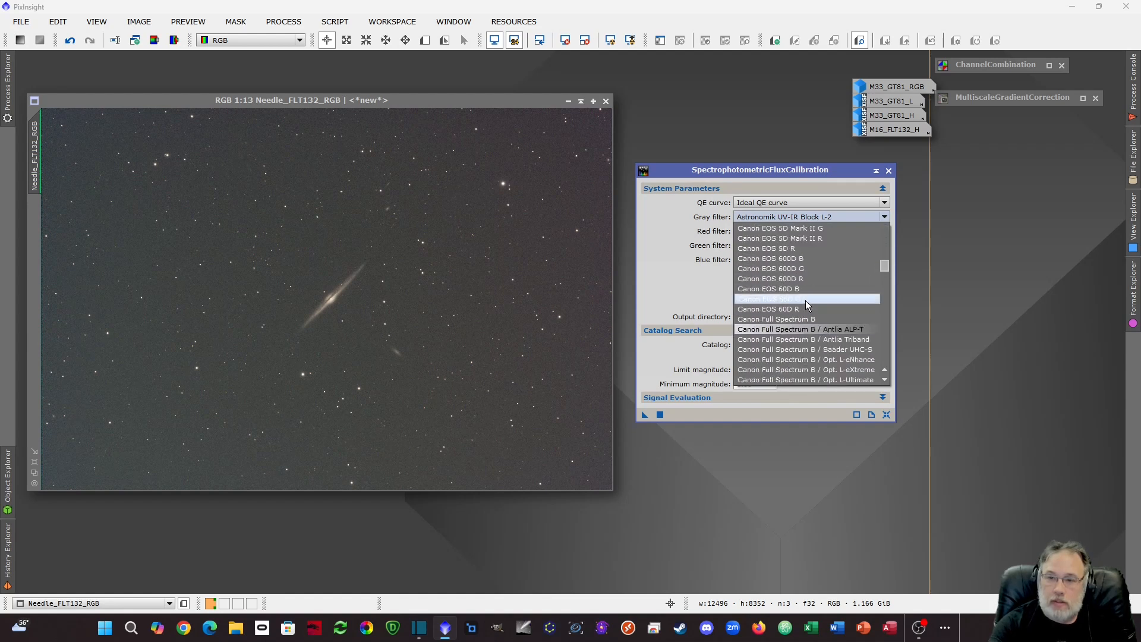
left_click(825, 201)
Set the flux calibration's QE curve to Sony IMX411/455/461/533/571
left_click(825, 201)
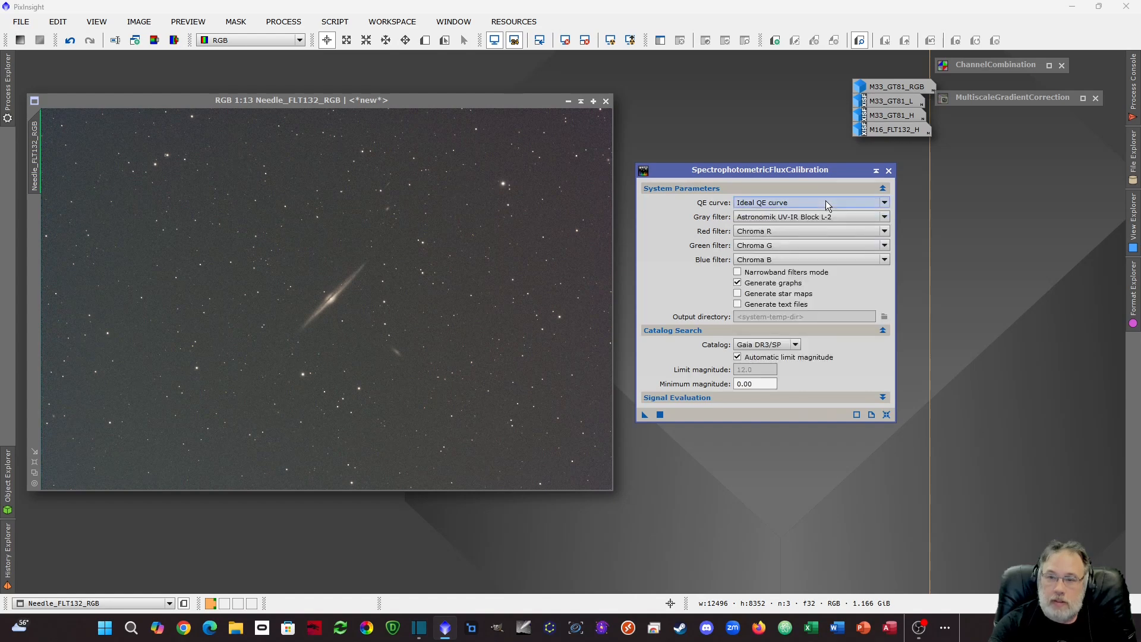
left_click(826, 201)
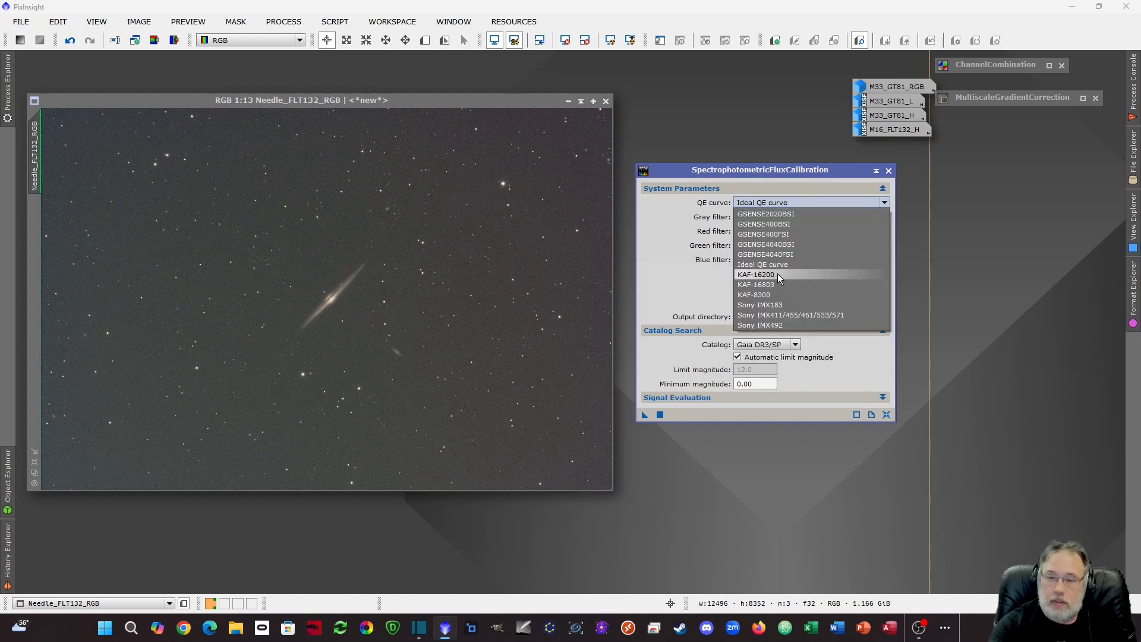
left_click(805, 315)
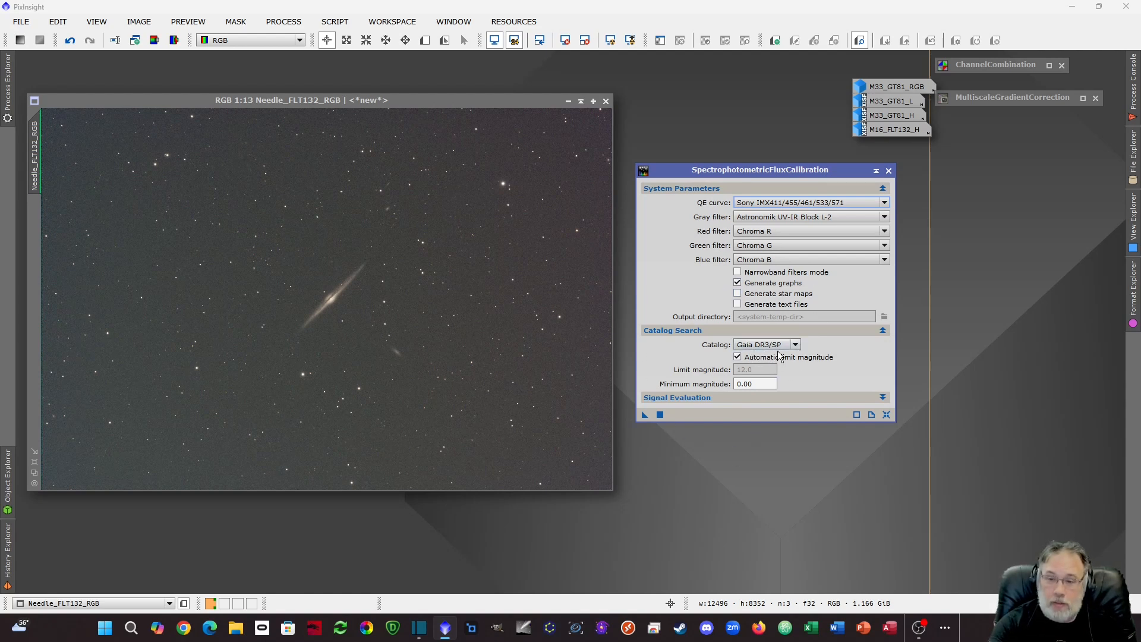
Keep Gaia DR3/SP as the catalog and apply the flux calibration to the Needle_FLT132_RGB image
left_click(796, 345)
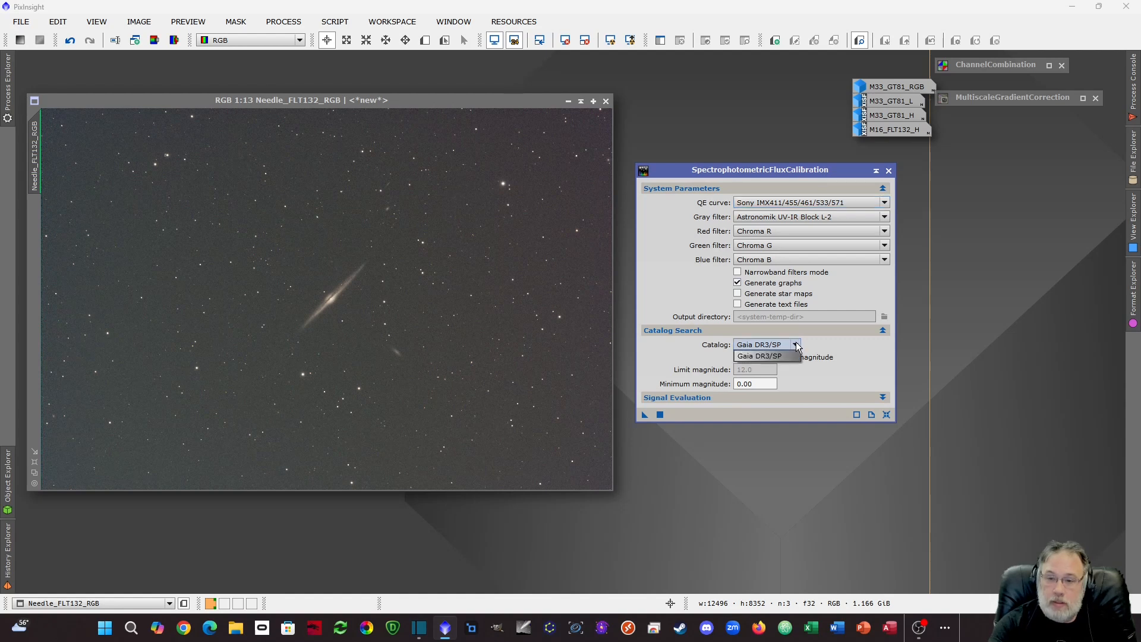
left_click(796, 345)
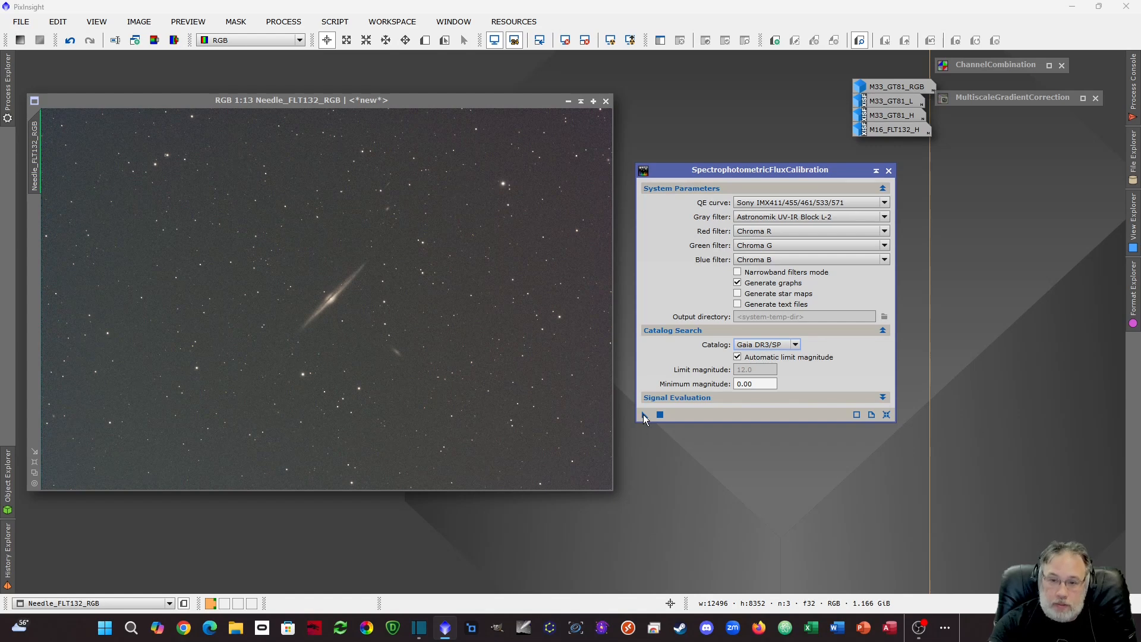
left_click_drag(643, 414, 357, 382)
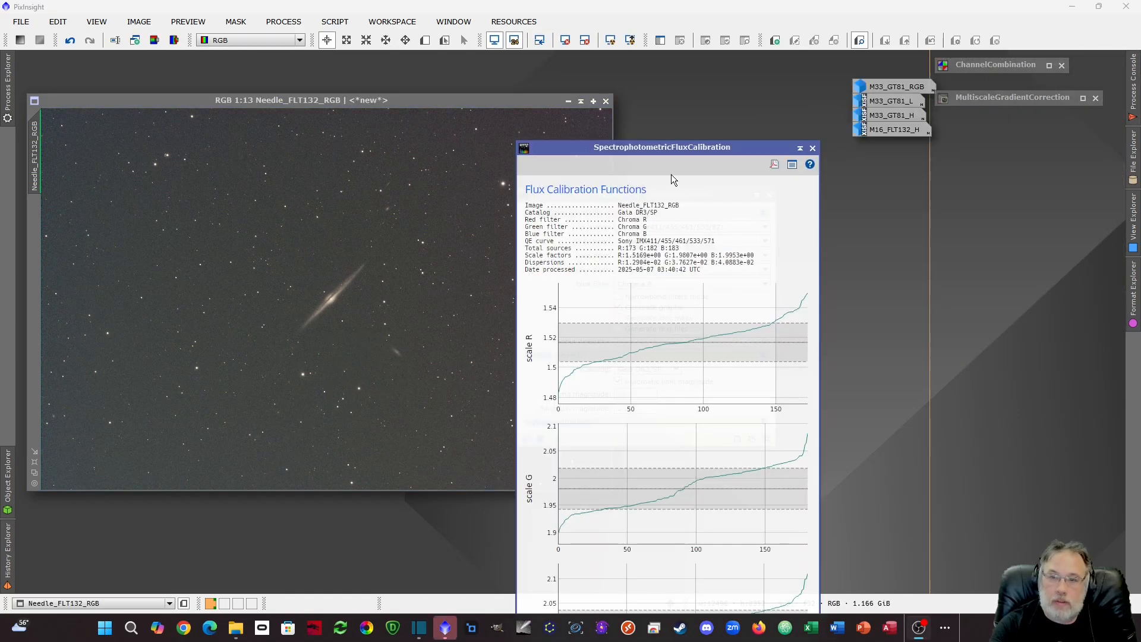
Review the flux calibration graphs, close them and collapse the SpectrophotometricFluxCalibration window
left_click_drag(693, 148, 617, 85)
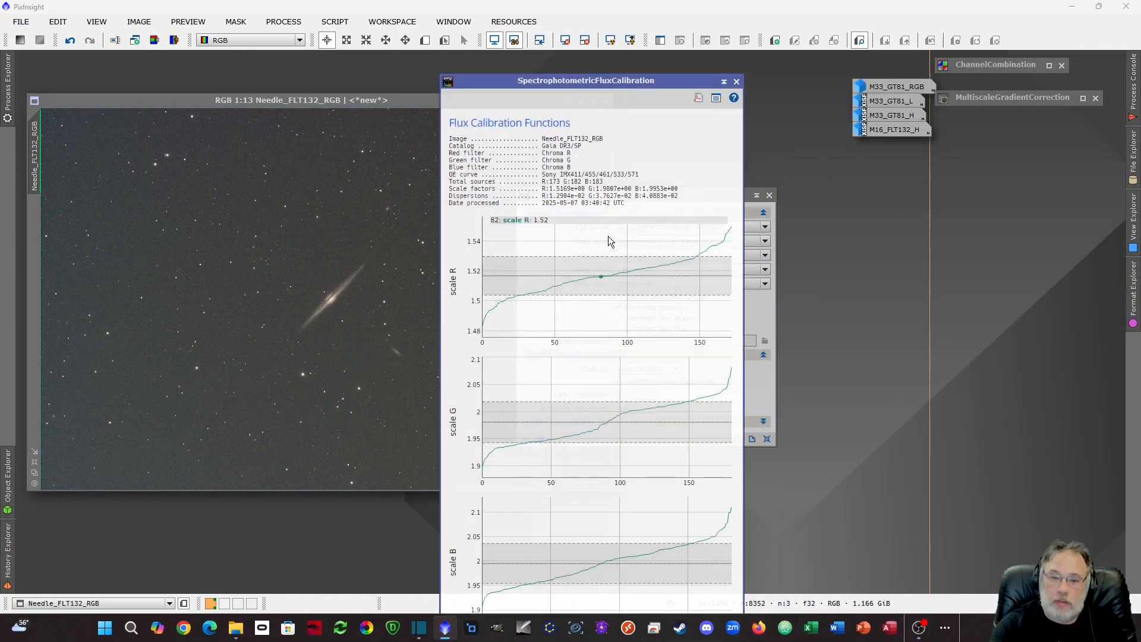
left_click(664, 78)
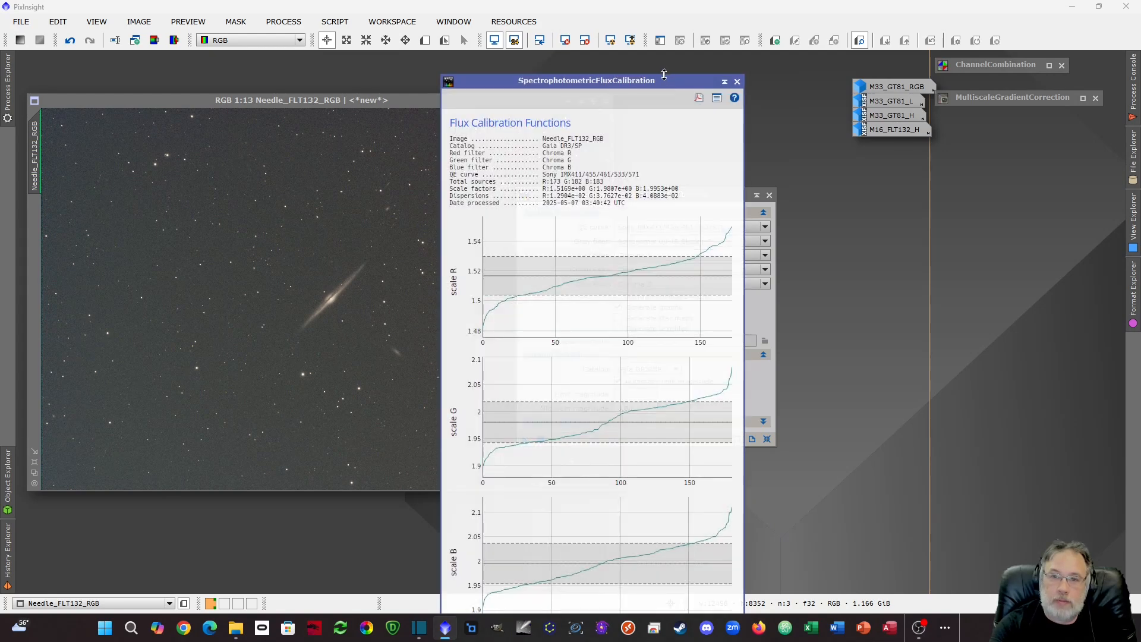
left_click(664, 75)
left_click_drag(687, 81, 690, 65)
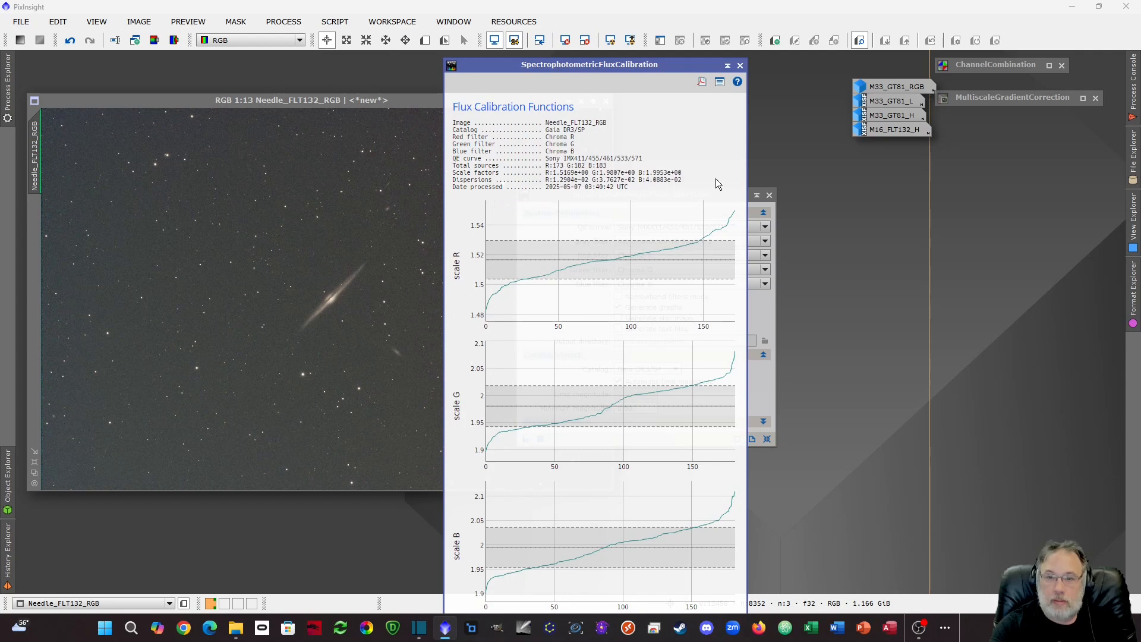
left_click(739, 67)
left_click_drag(690, 193, 797, 180)
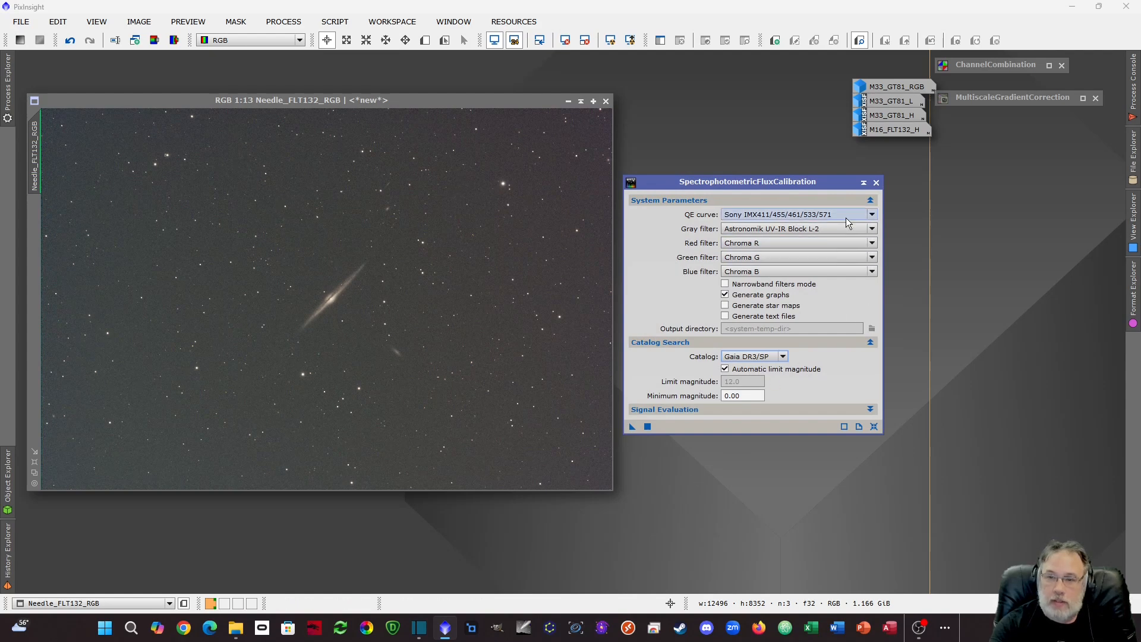
left_click(863, 184)
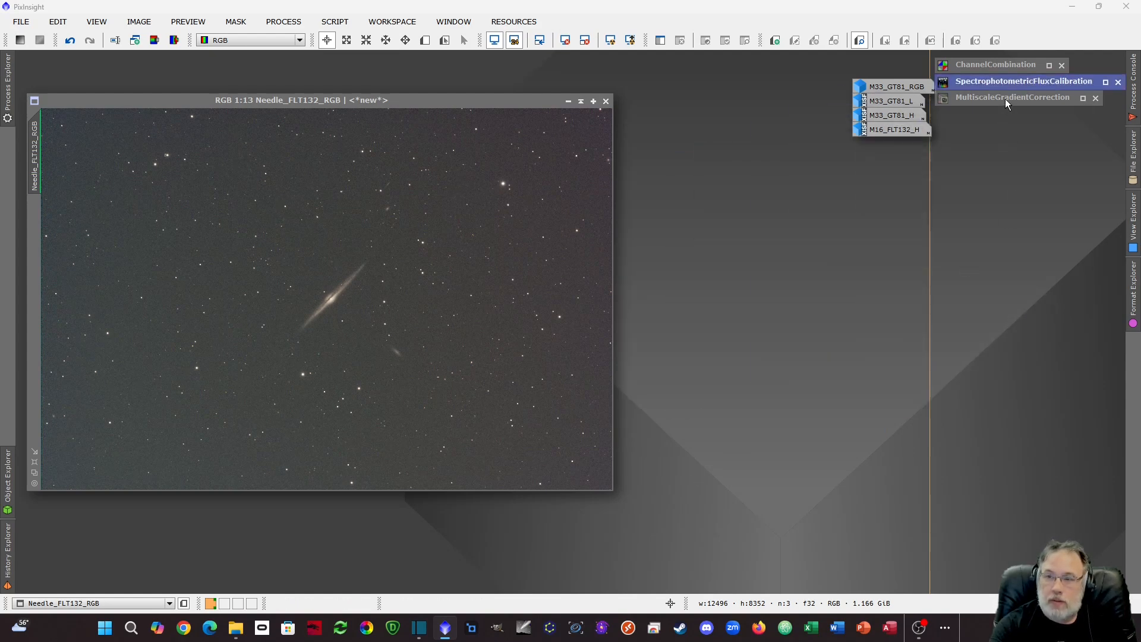
Open MultiscaleGradientCorrection and position its window beside the Needle_FLT132_RGB image
double_click(1004, 99)
left_click_drag(587, 159, 790, 122)
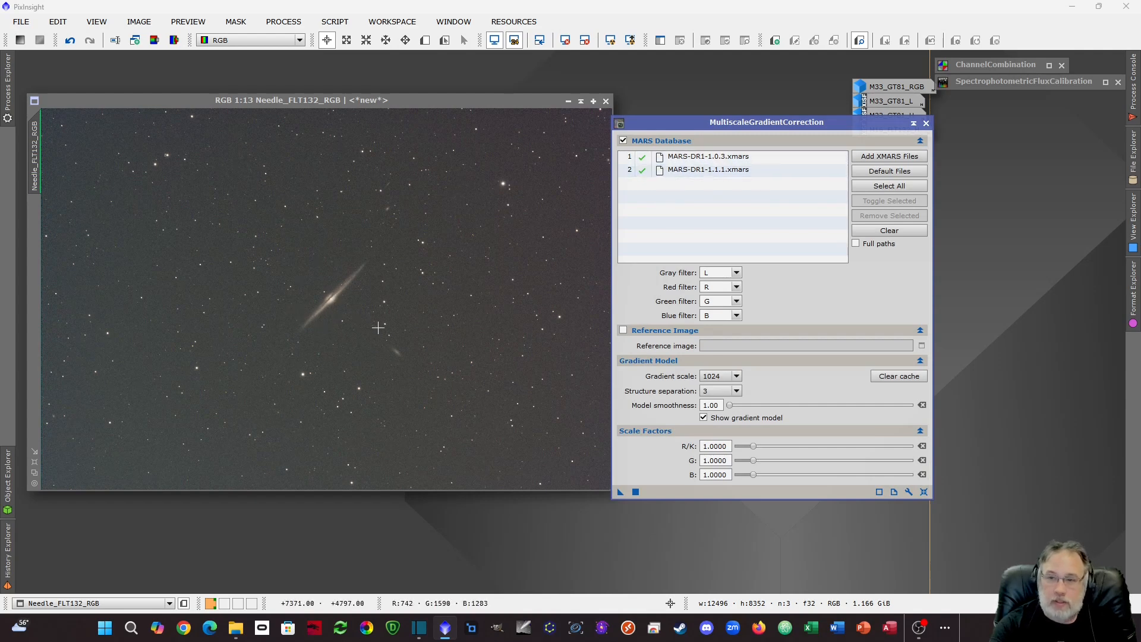
left_click_drag(769, 122, 777, 148)
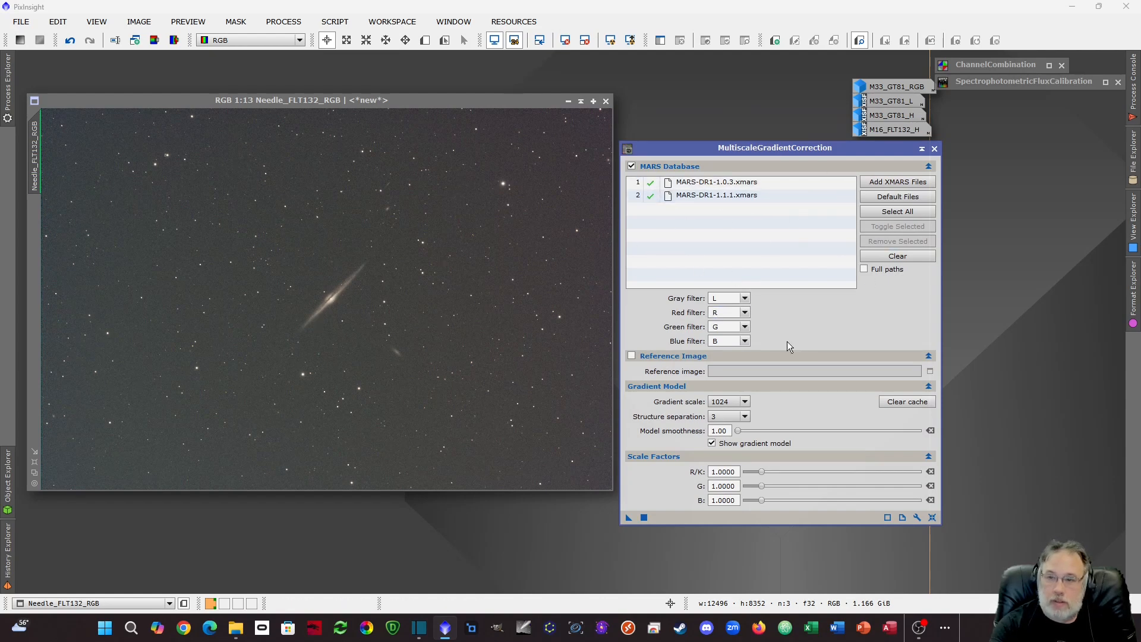
Create a full-frame preview of Needle_FLT132_RGB, fit it to the window and try to apply MultiscaleGradientCorrection to it
left_click(330, 104)
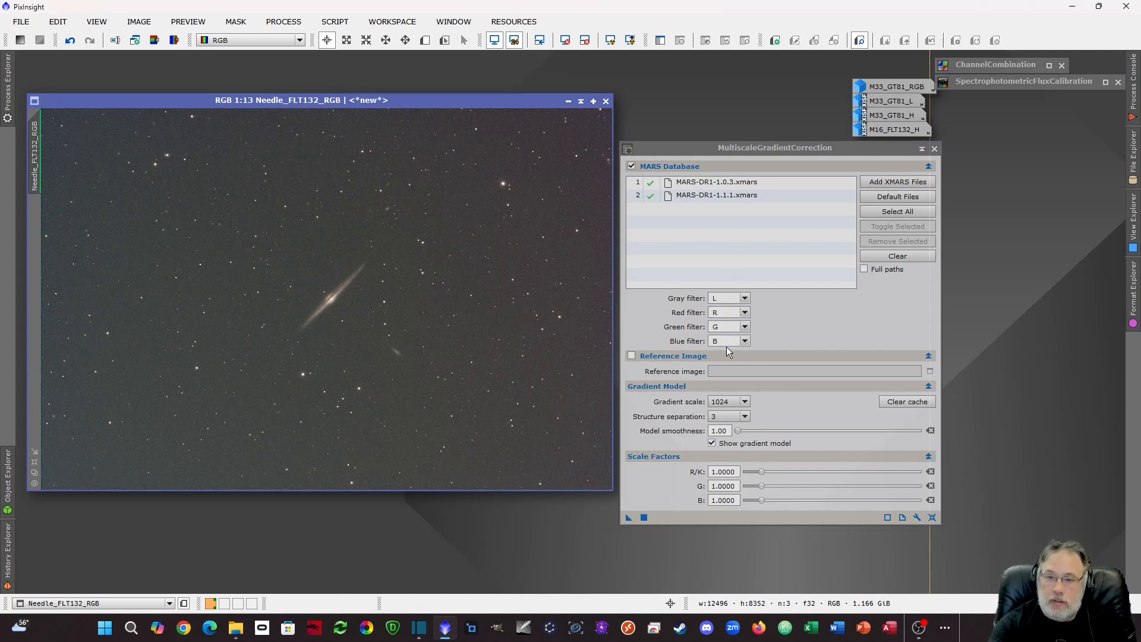
left_click_drag(52, 227, 36, 232)
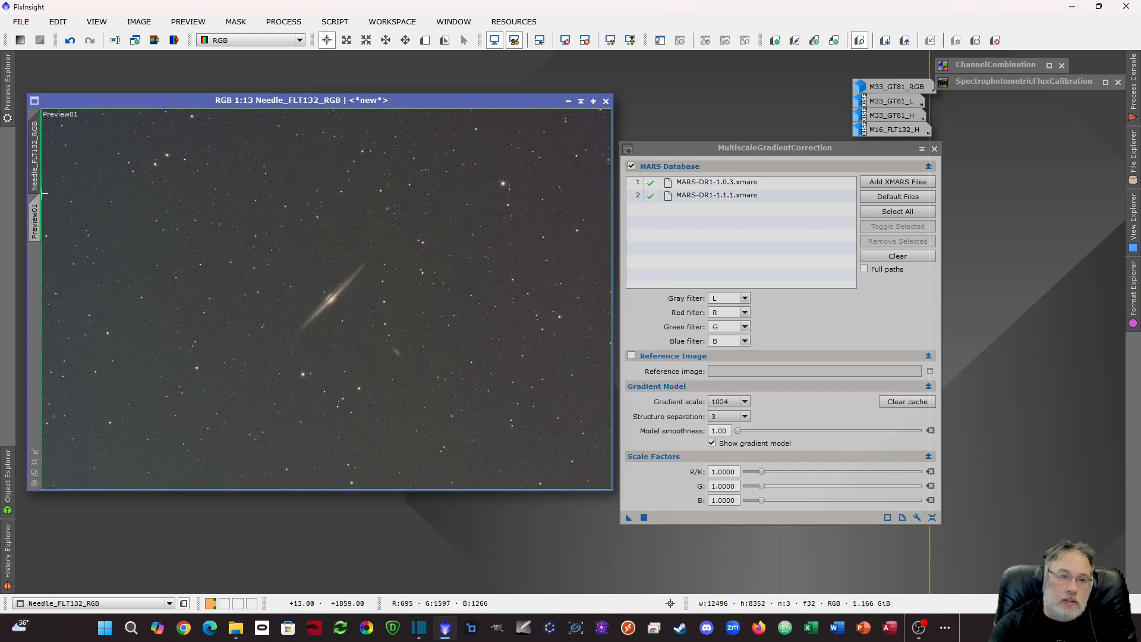
left_click(38, 225)
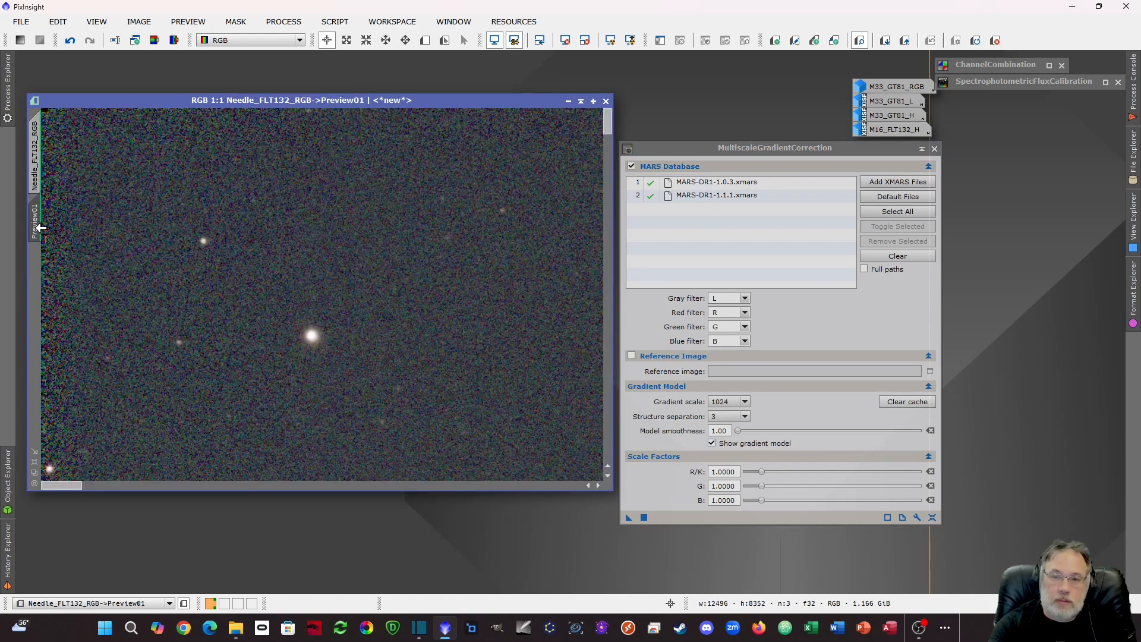
left_click(34, 473)
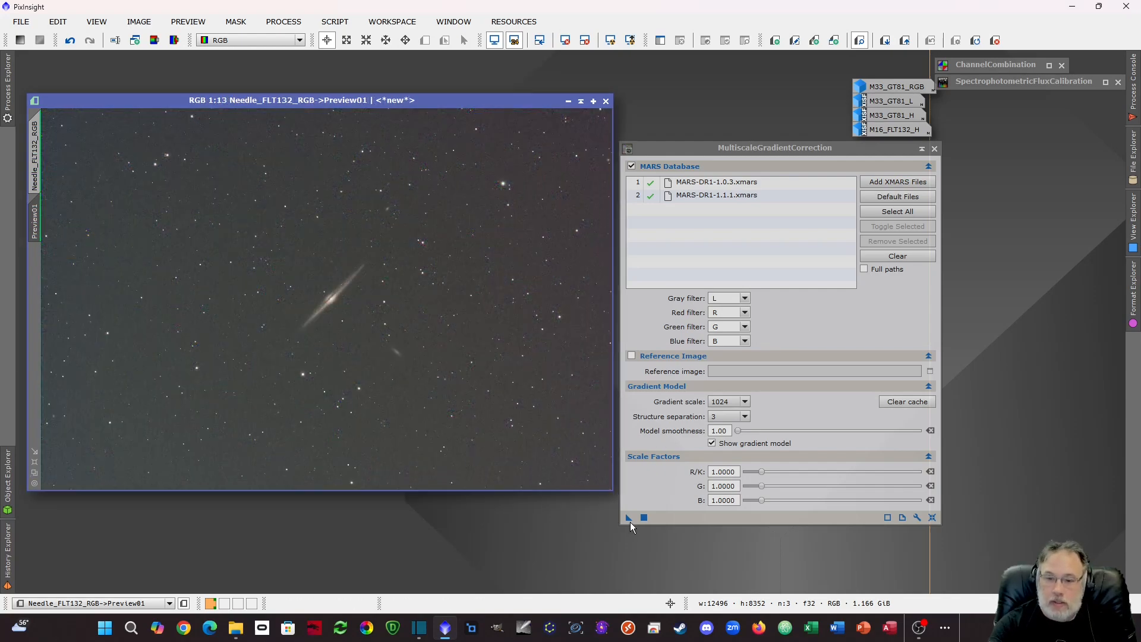
left_click_drag(628, 519, 337, 362)
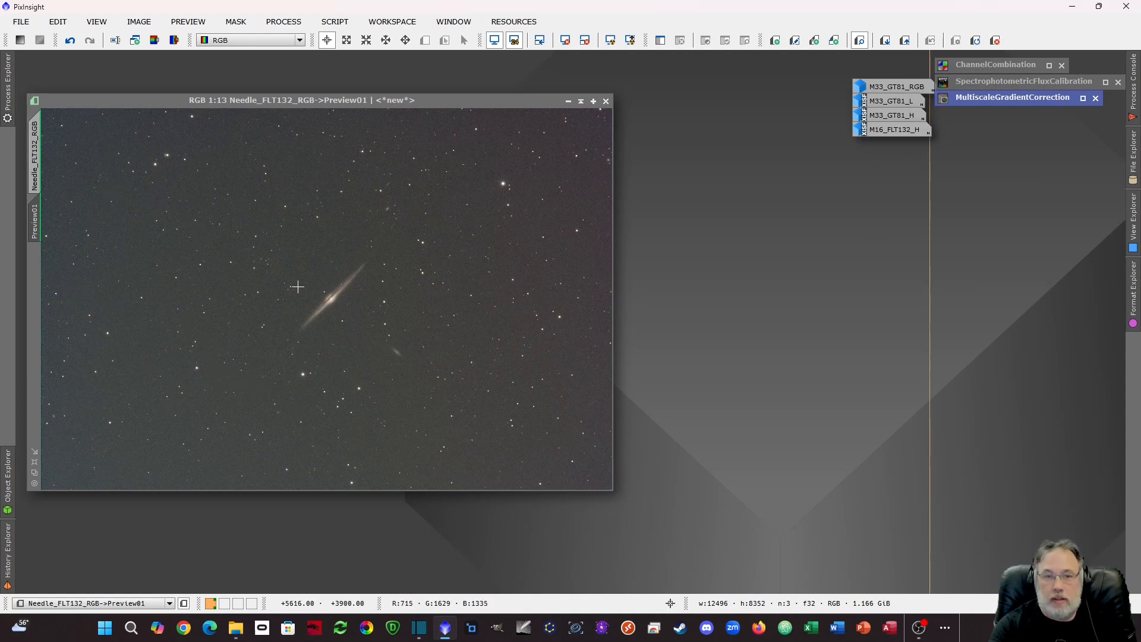
Close the Needle_FLT132_RGB image, then open M33_GT81_RGB and place it on the left of the workspace
left_click(606, 105)
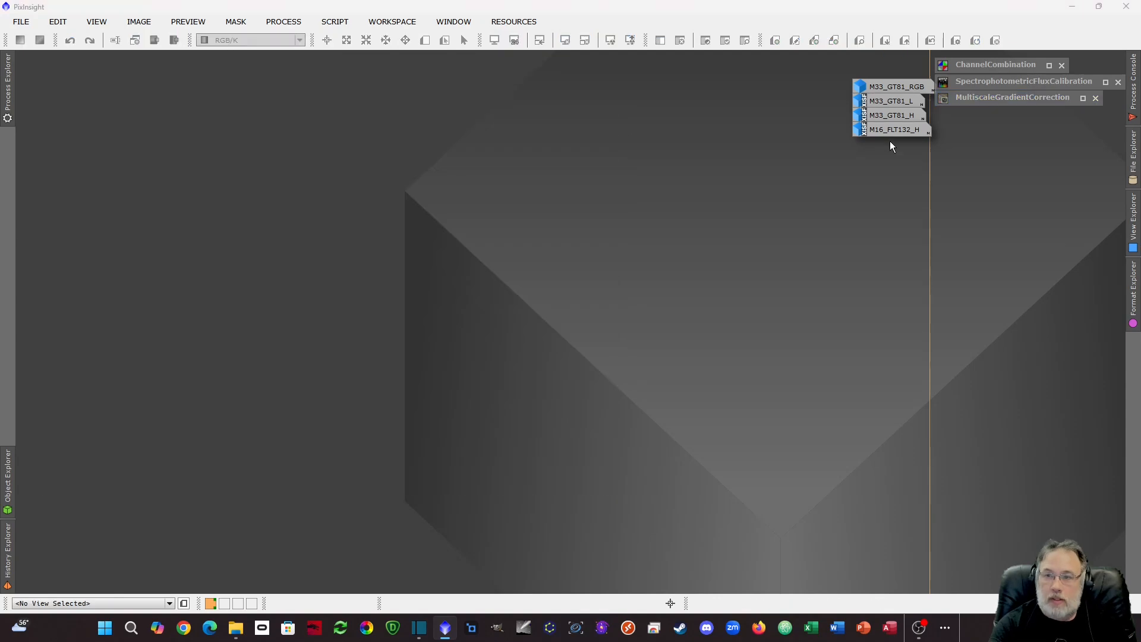
double_click(897, 86)
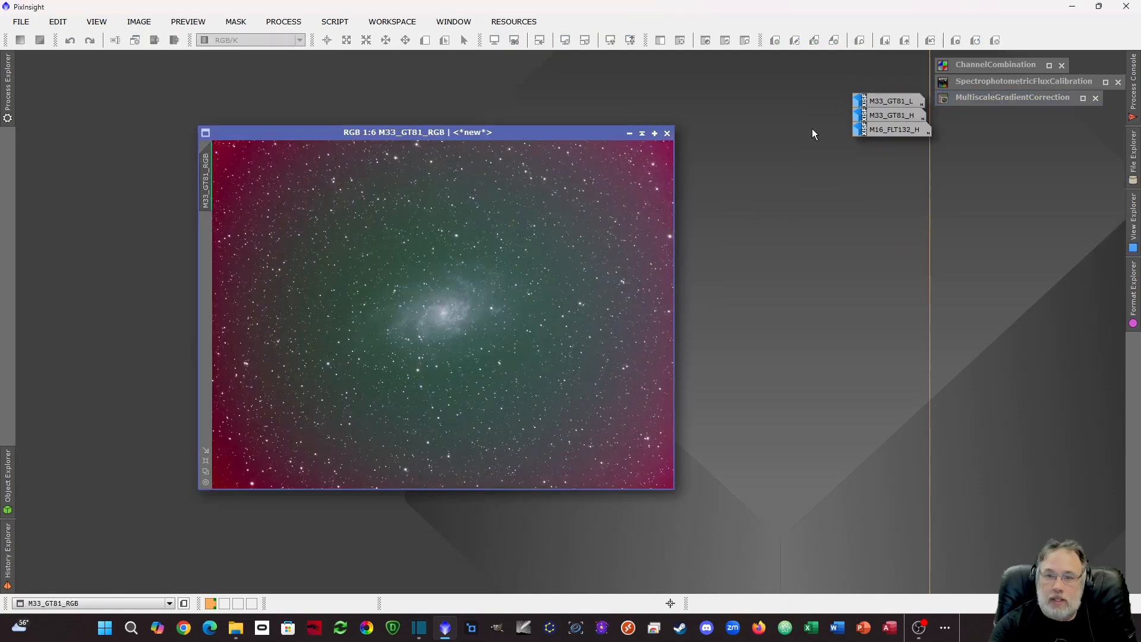
left_click_drag(557, 133, 447, 106)
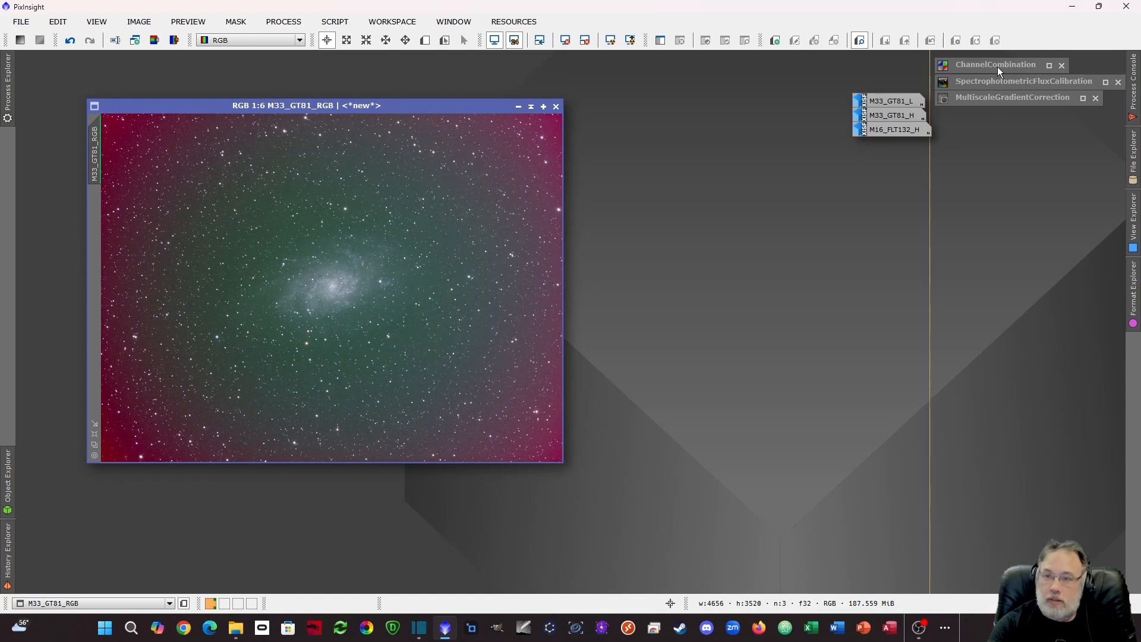
Shift the M33_GT81_RGB image, open SpectrophotometricFluxCalibration beside it and try to apply the process to the image
left_click_drag(429, 105, 373, 115)
double_click(1026, 81)
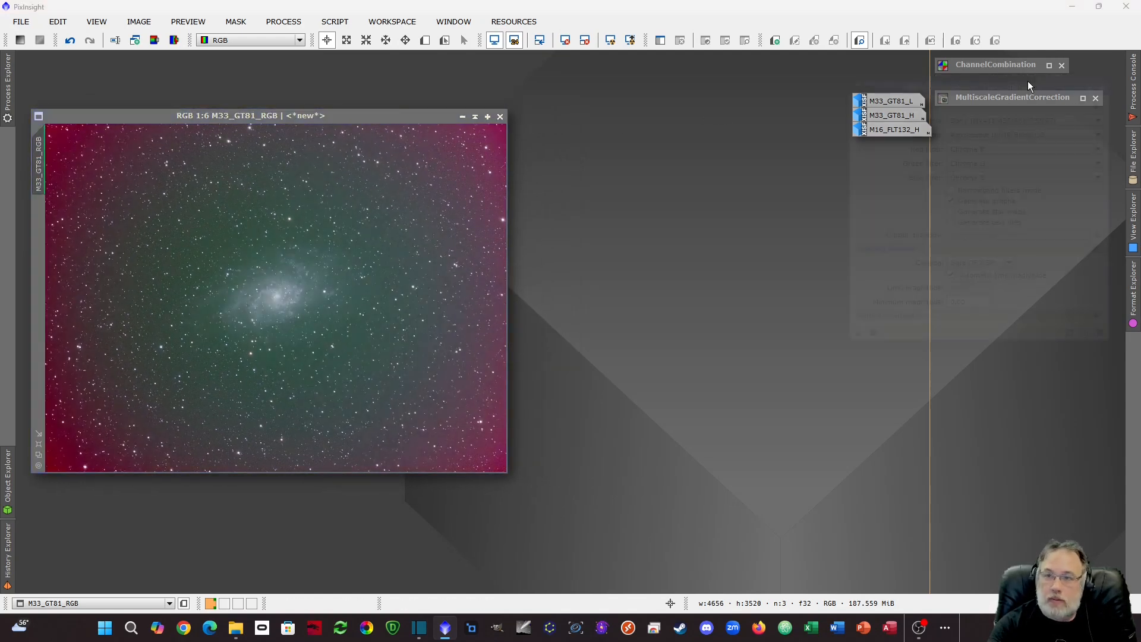
left_click_drag(799, 182, 697, 159)
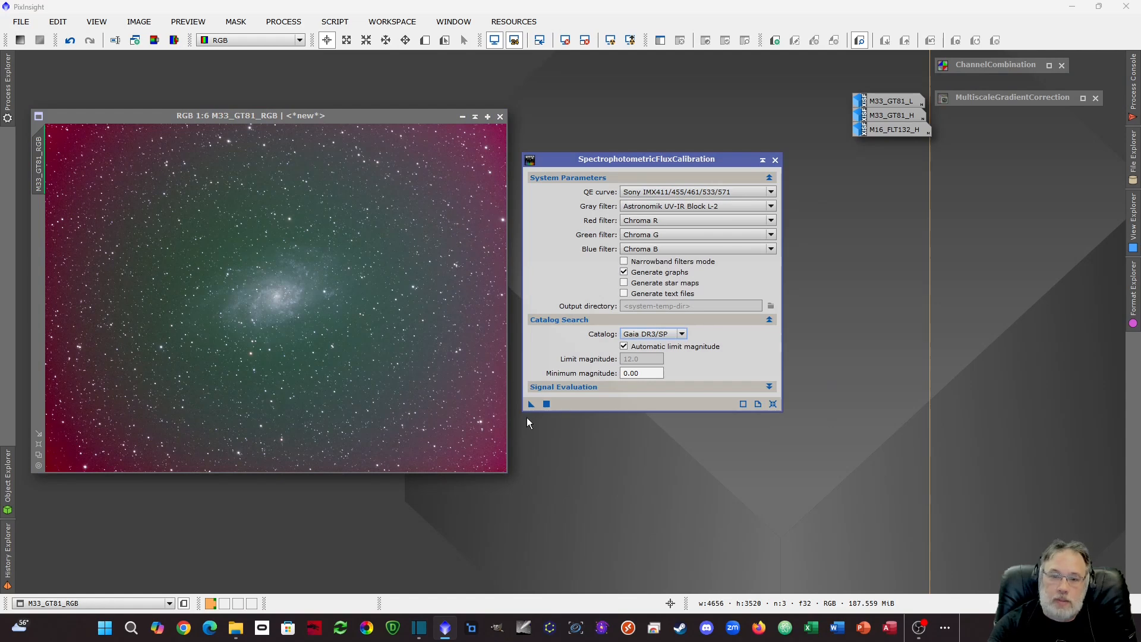
left_click_drag(531, 406, 261, 350)
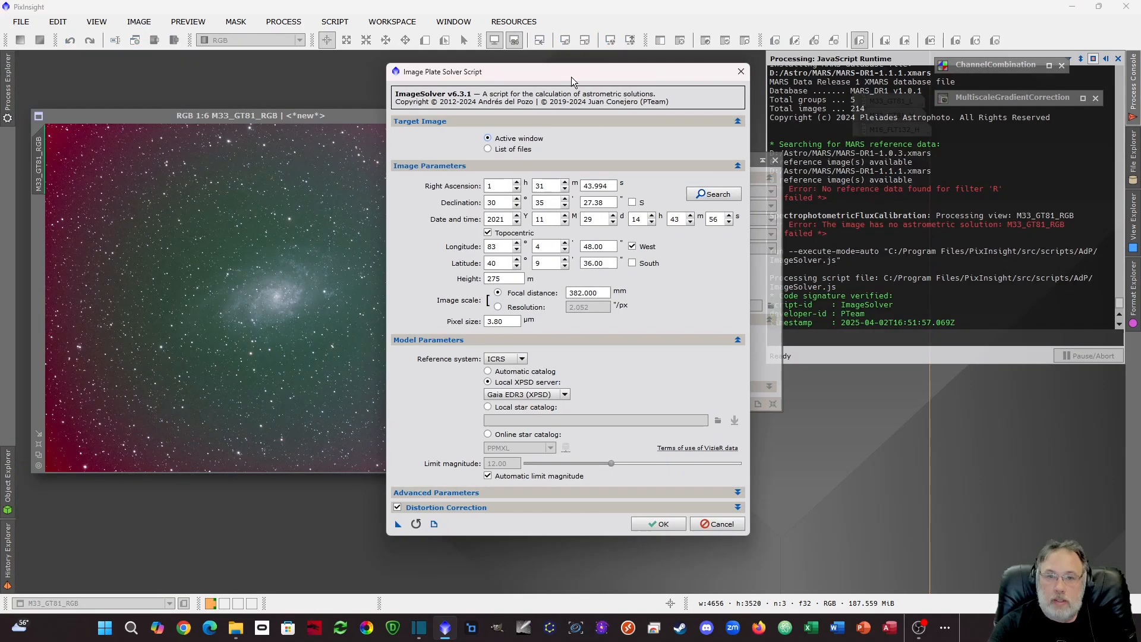
Plate-solve the M33_GT81_RGB image with ImageSolver, using the local Gaia EDR3 (XPSD) catalog and 382 mm focal distance
left_click_drag(571, 77, 697, 70)
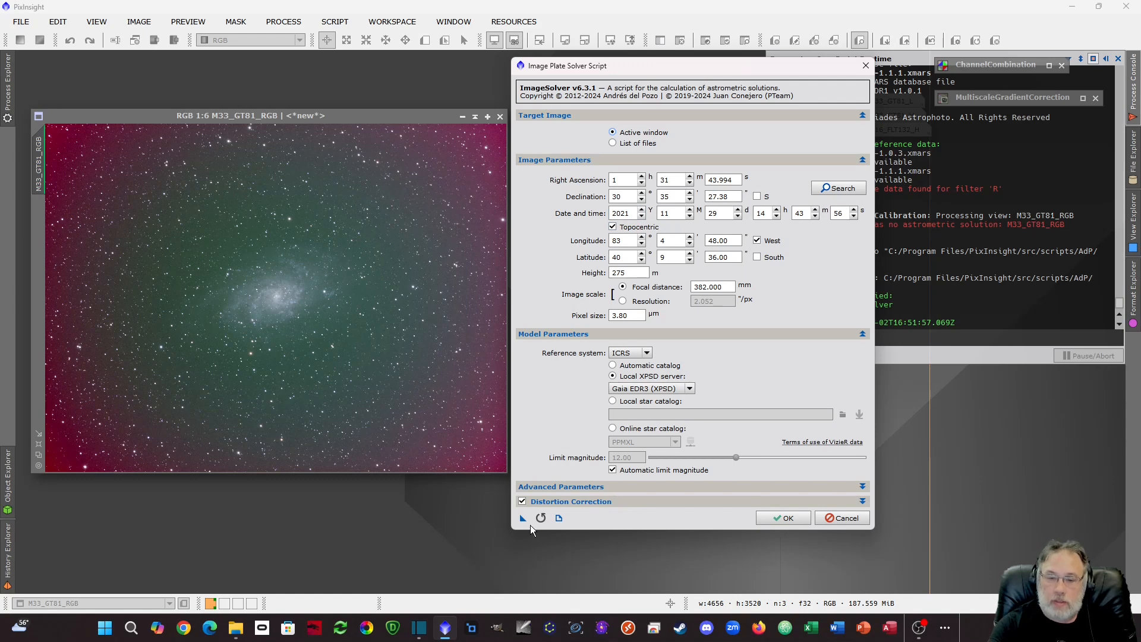
left_click(782, 519)
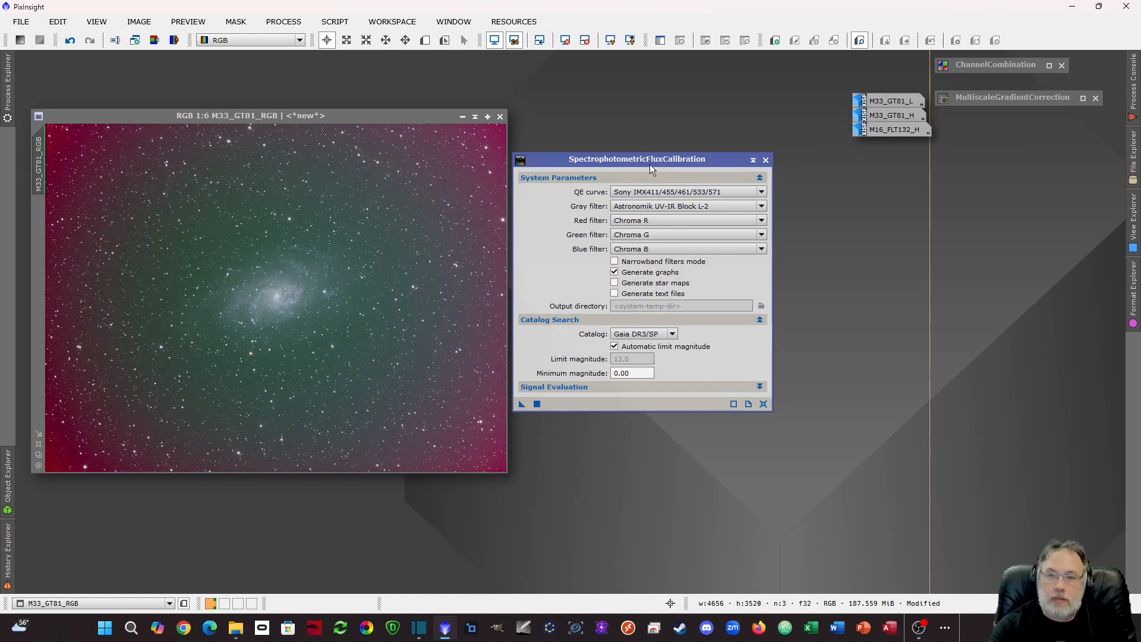
Configure the flux calibration with the Ideal QE curve and the ZWO R, ZWO G and ZWO B filters
left_click(714, 193)
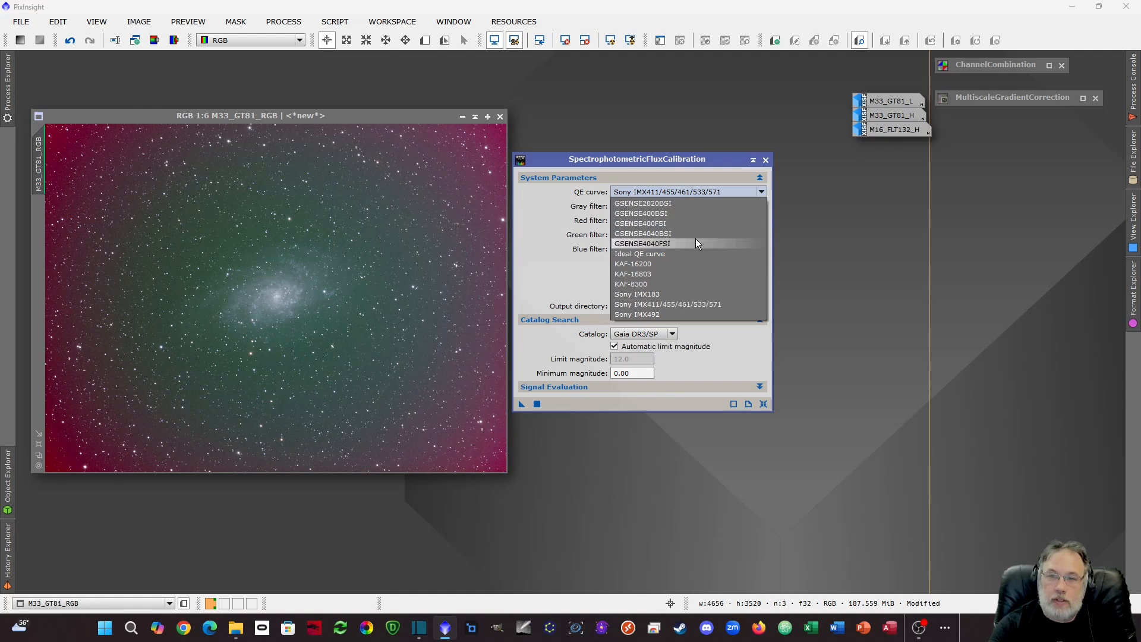
left_click(682, 254)
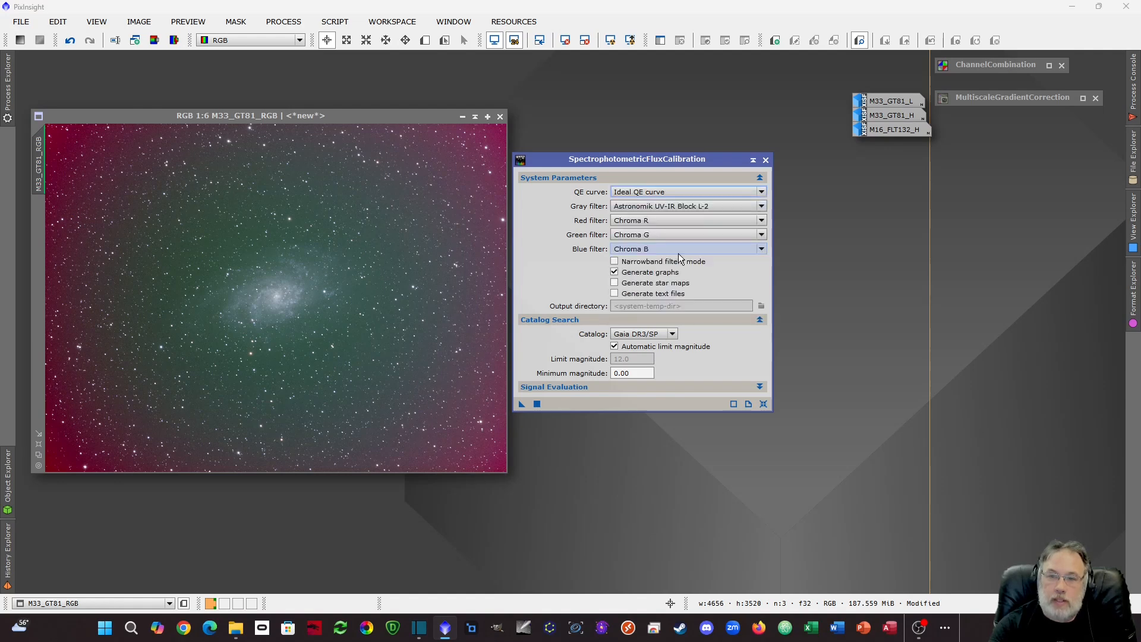
left_click(647, 221)
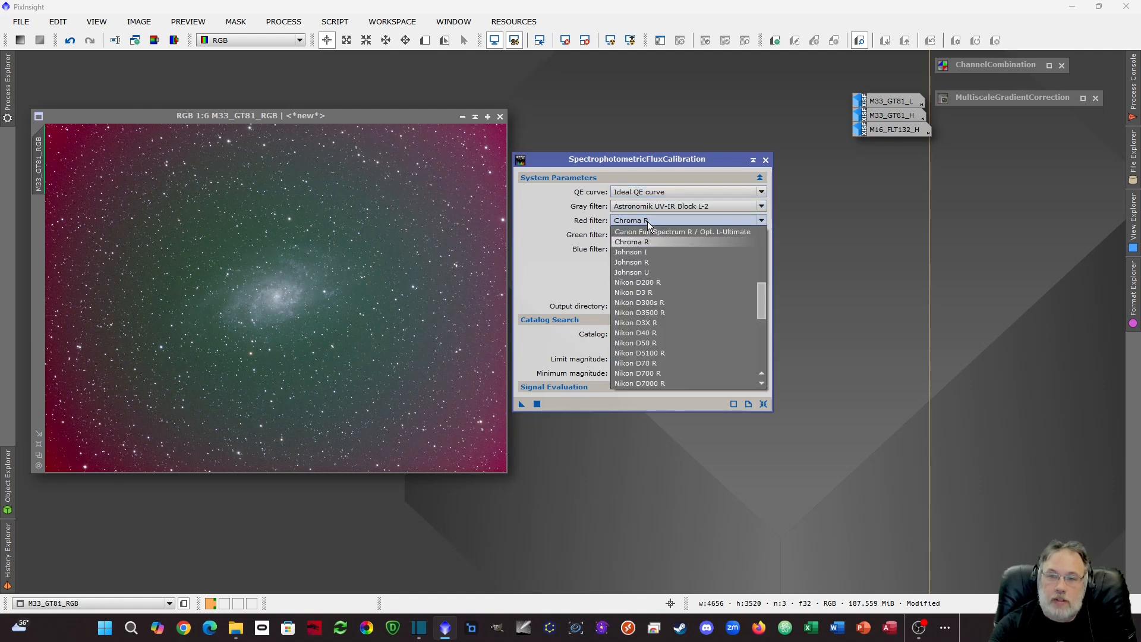
scroll(666, 350, "down", 10)
left_click(644, 389)
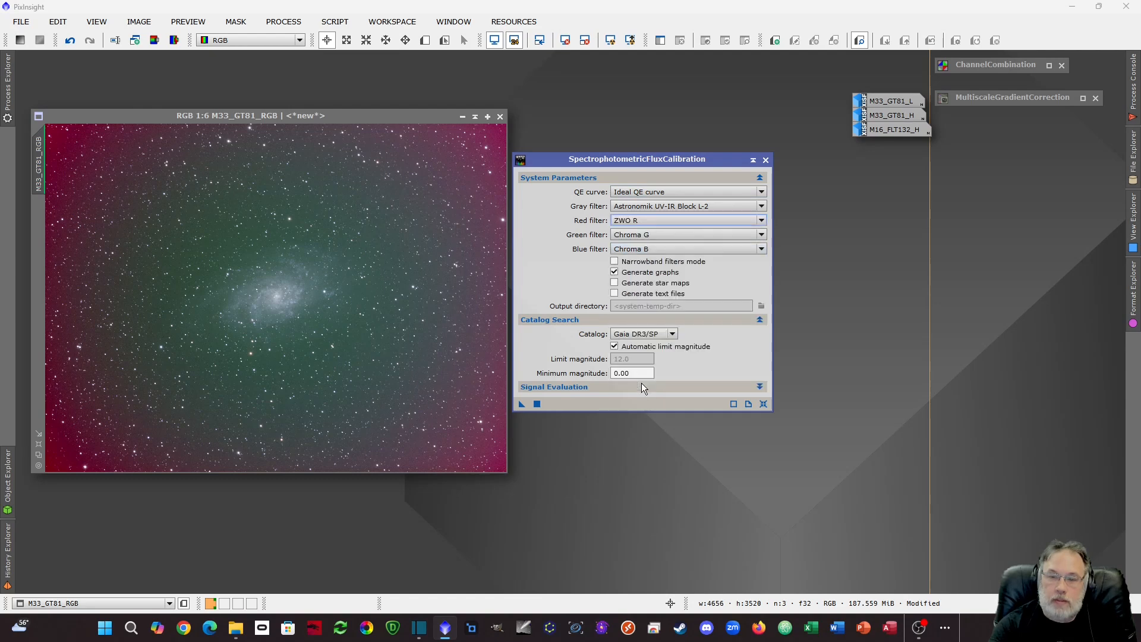
left_click(641, 237)
scroll(637, 406, "down", 10)
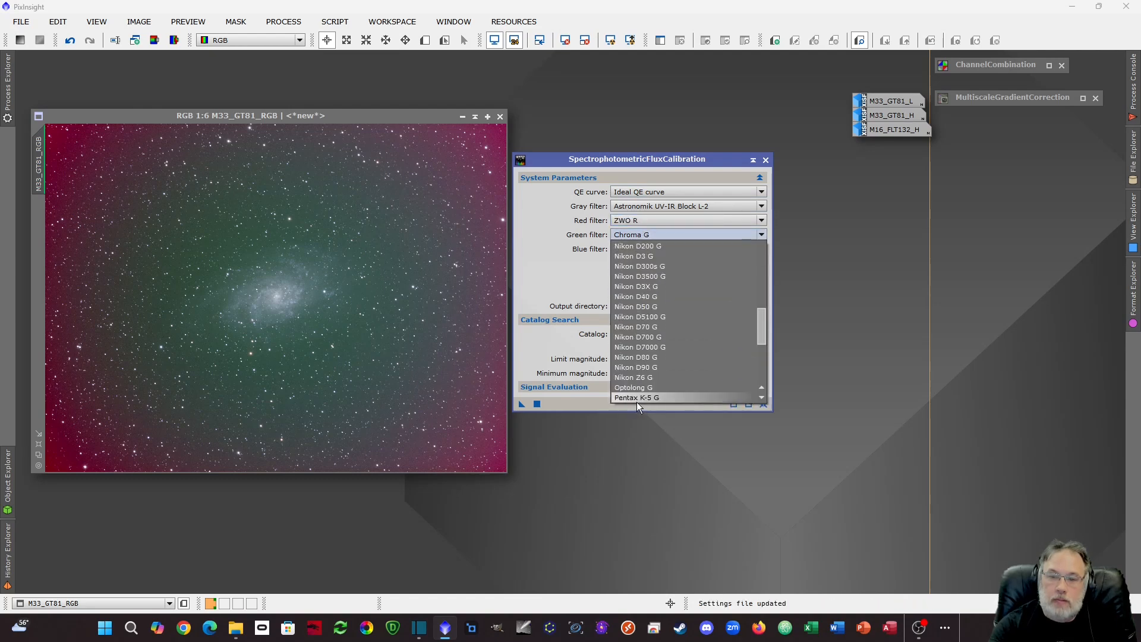
left_click(636, 397)
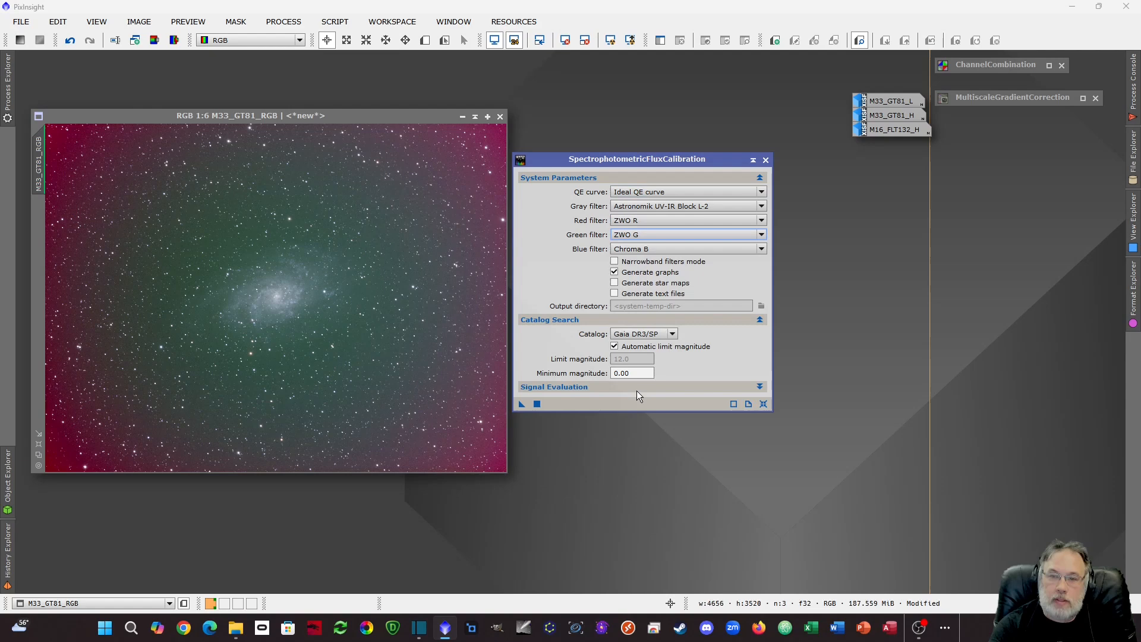
left_click(642, 249)
scroll(640, 416, "down", 12)
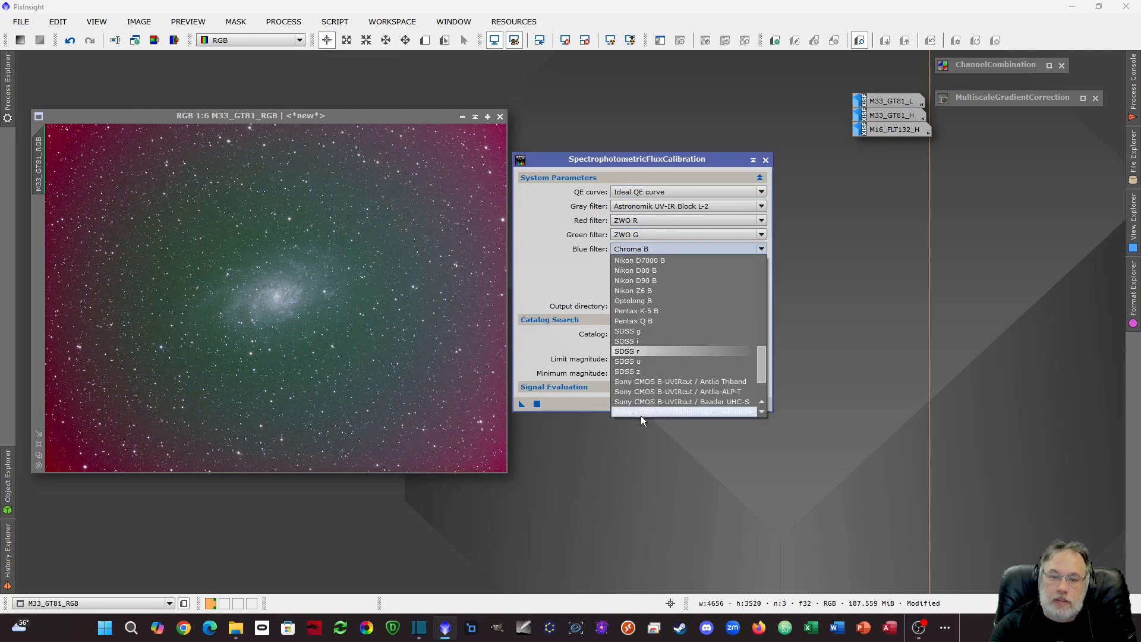
left_click(639, 411)
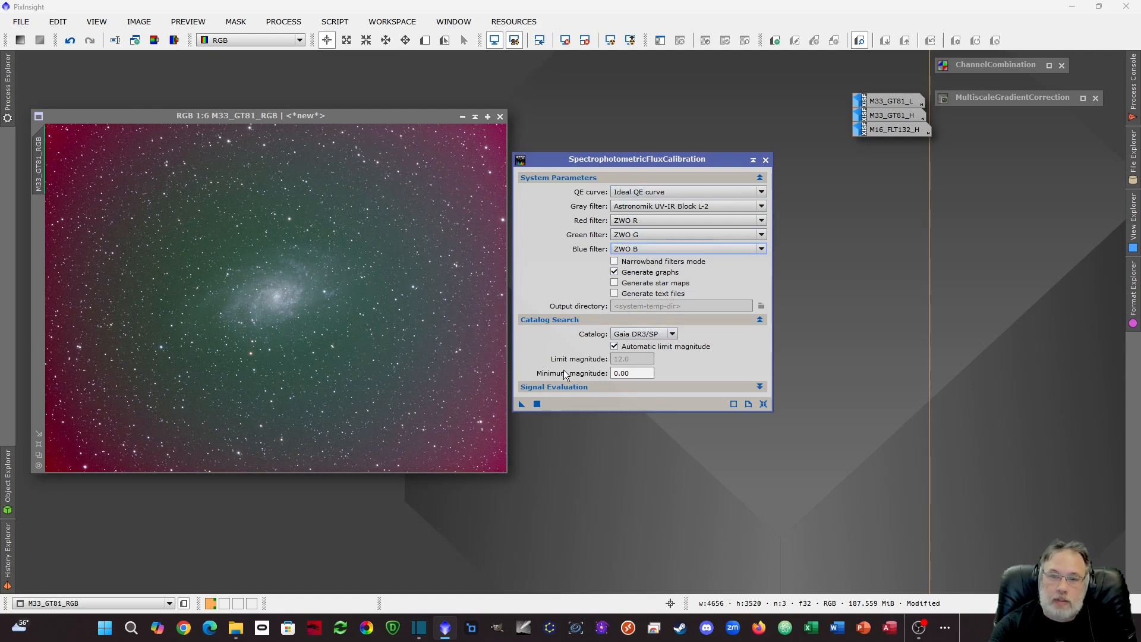
Apply SpectrophotometricFluxCalibration to M33_GT81_RGB, then close the graphs and collapse the process window
left_click_drag(522, 404, 291, 330)
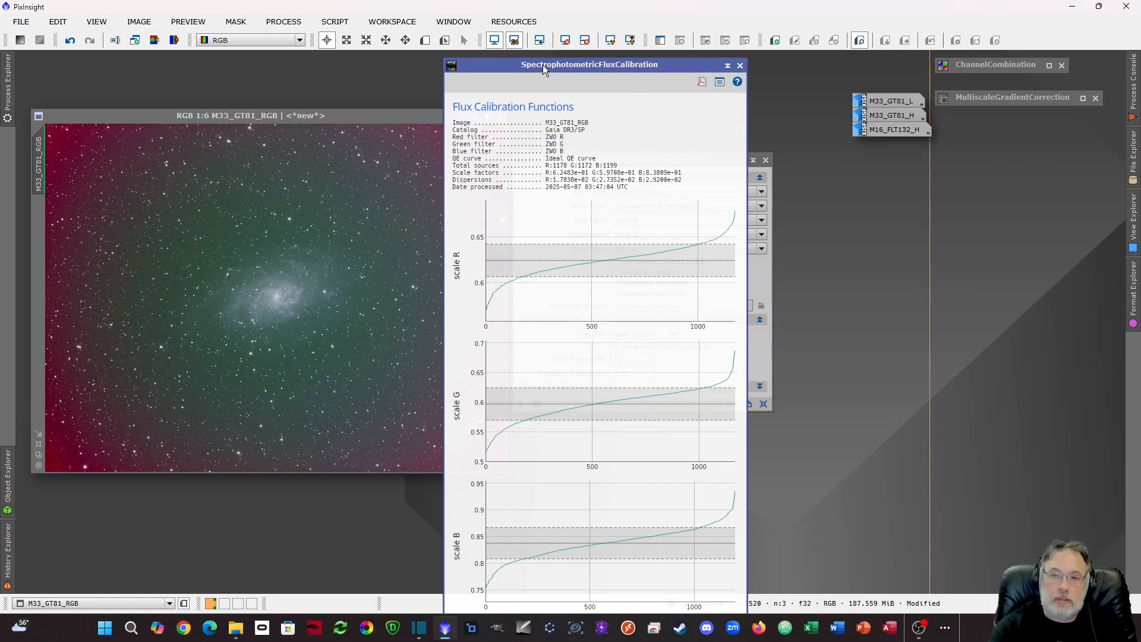
left_click(576, 66)
left_click(739, 65)
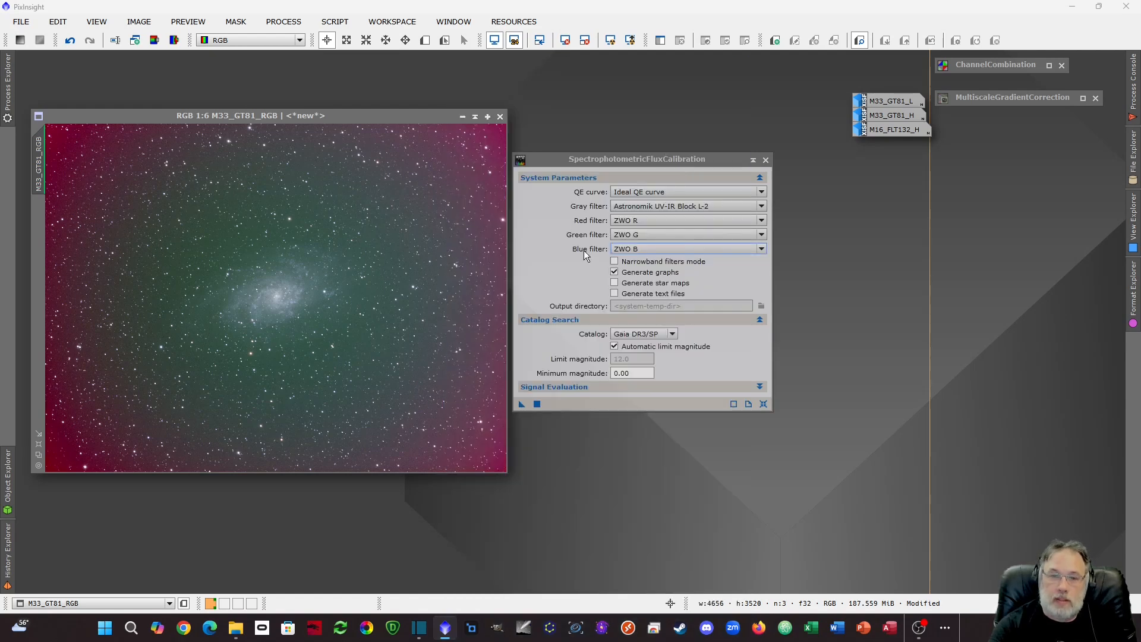
left_click(752, 160)
Place MultiscaleGradientCorrection beside M33_GT81_RGB and create a full-frame preview of the image, fitted to its window
left_click(989, 100)
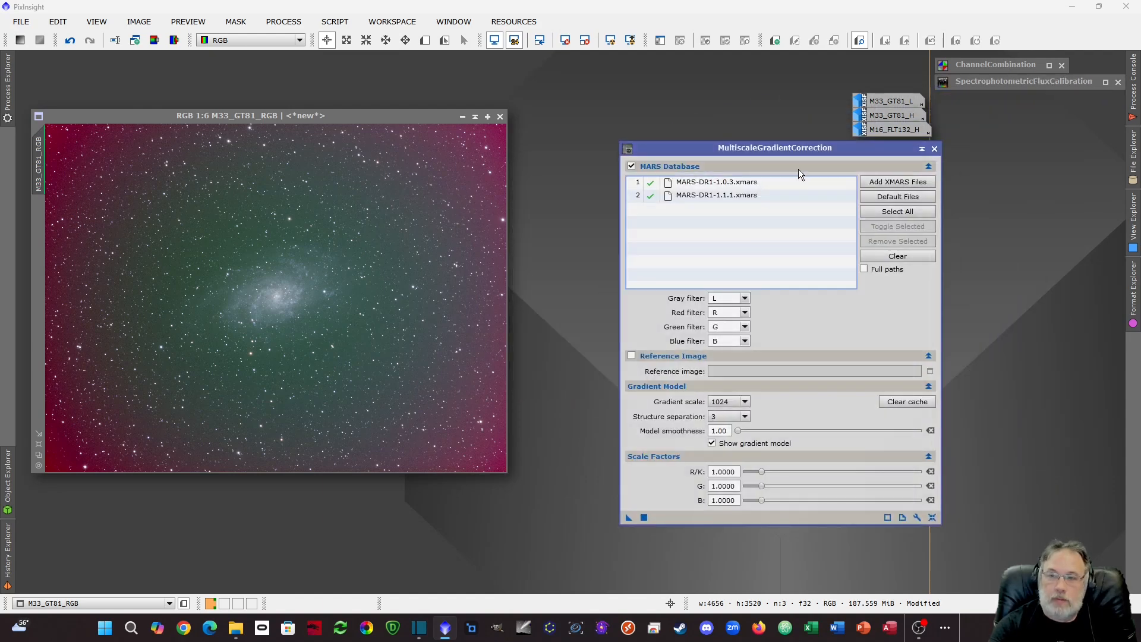
mouse_move(789, 148)
left_mouse_down()
mouse_move(765, 151)
mouse_move(679, 115)
left_mouse_up()
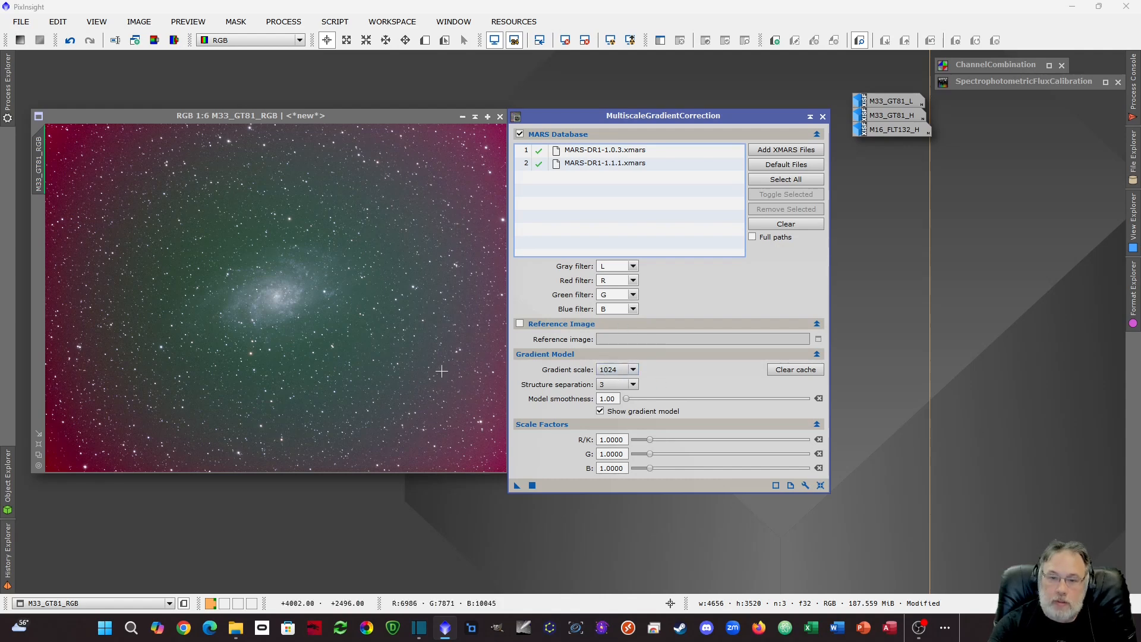
left_click_drag(39, 177, 39, 233)
left_click(39, 224)
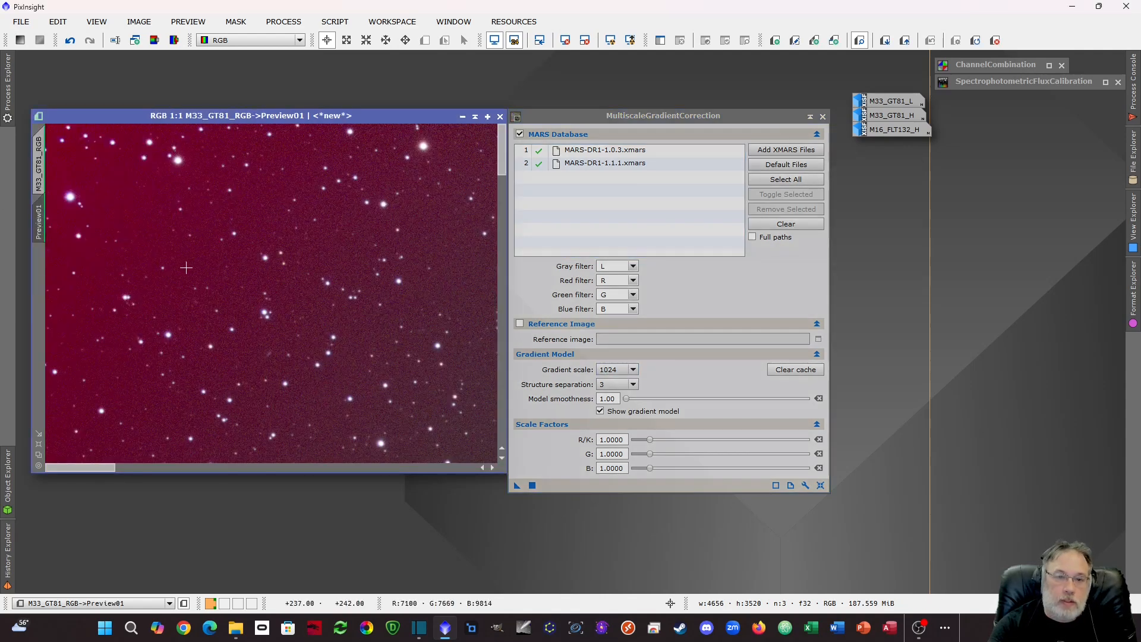
left_click(37, 457)
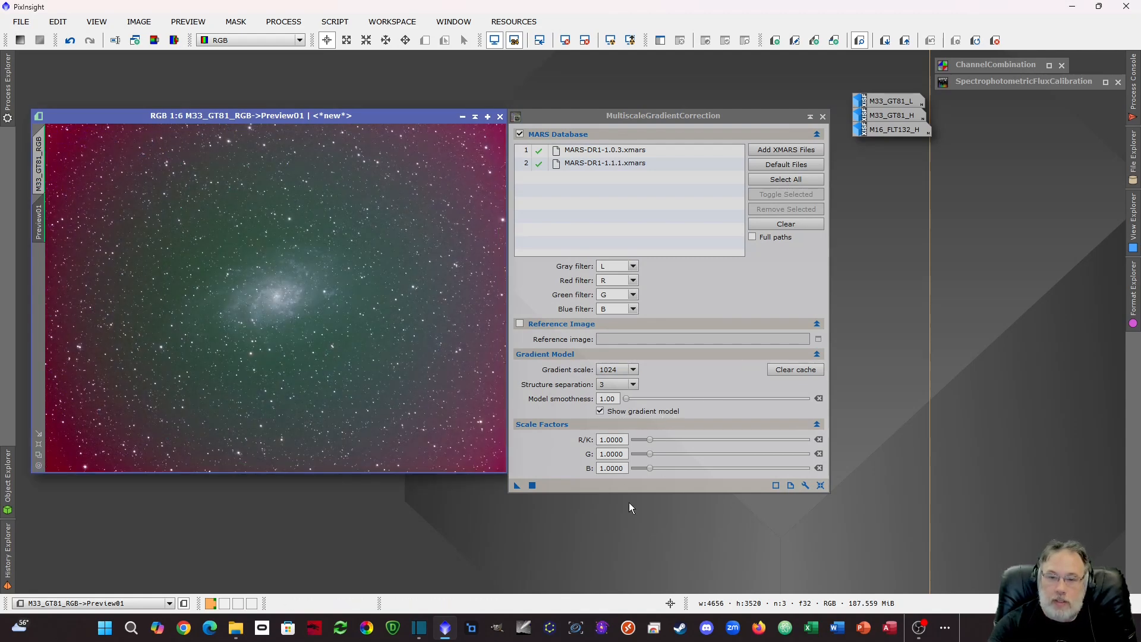
Generate the gradient model on the M33_GT81_RGB preview at gradient scale 1024, then at 768
left_click(517, 487)
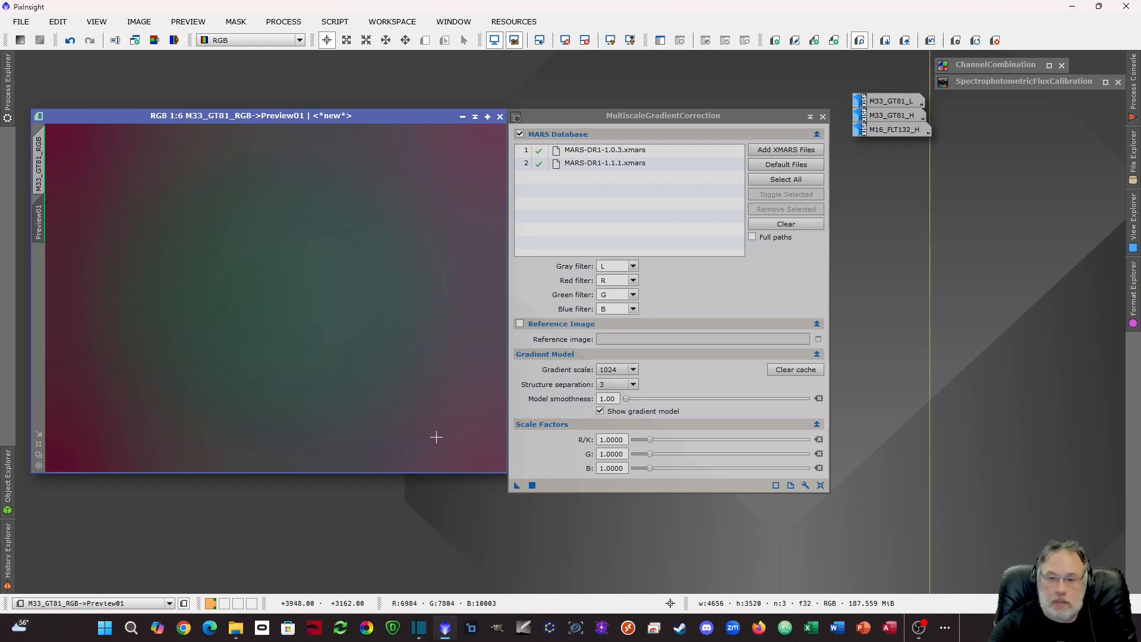
left_click(633, 370)
left_click(611, 433)
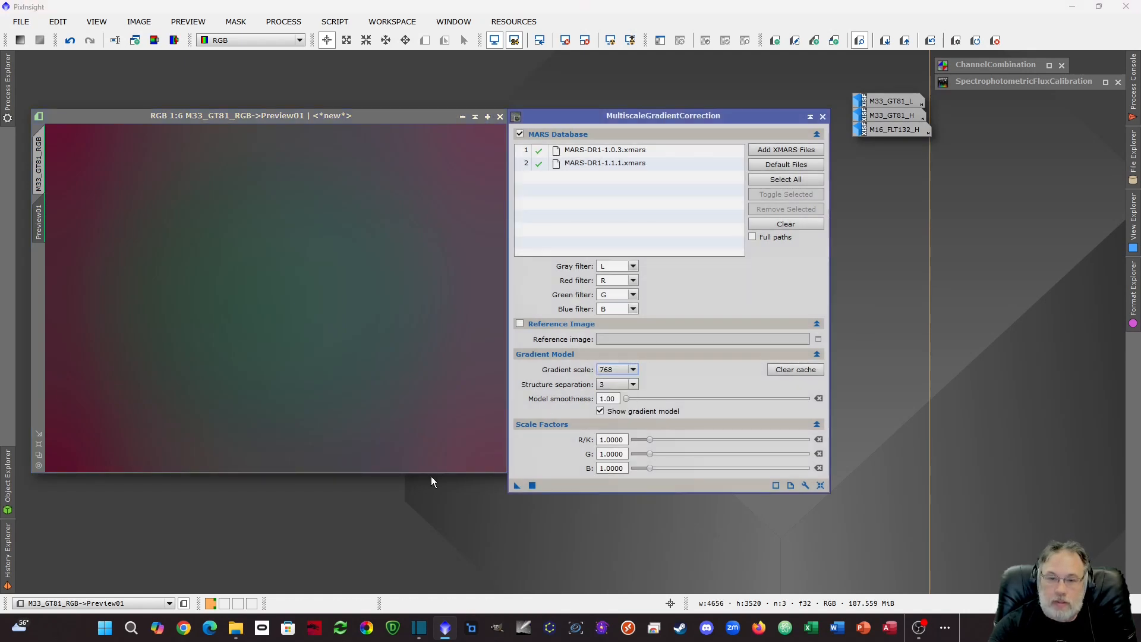
left_click_drag(516, 486, 311, 357)
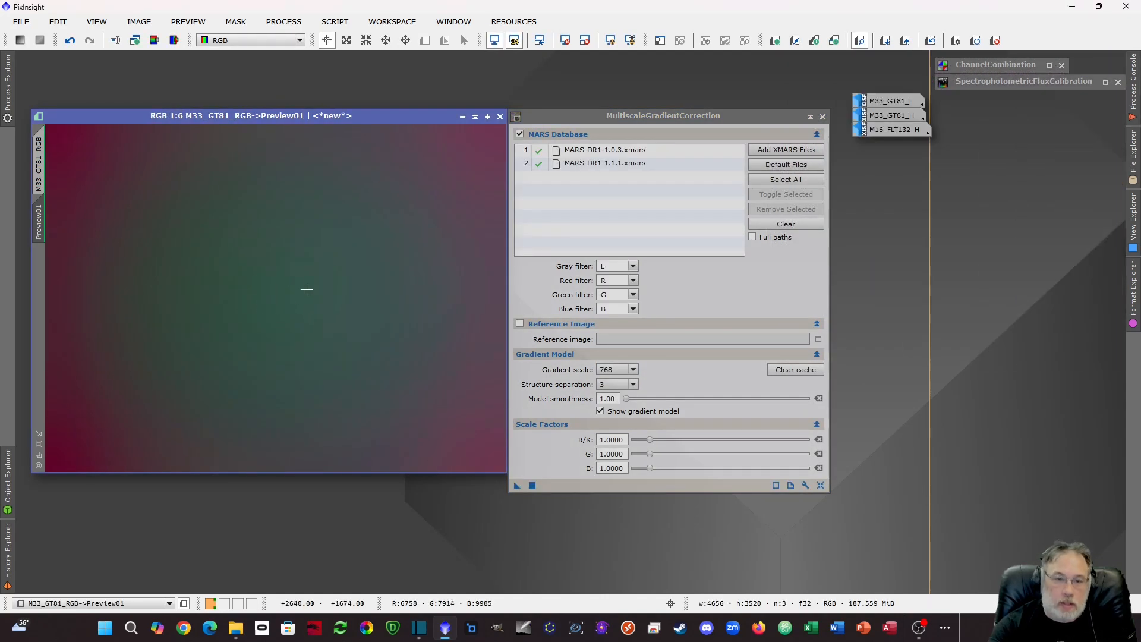
Compare the preview's gradient model at gradient scales 512 and 1536
left_click(636, 372)
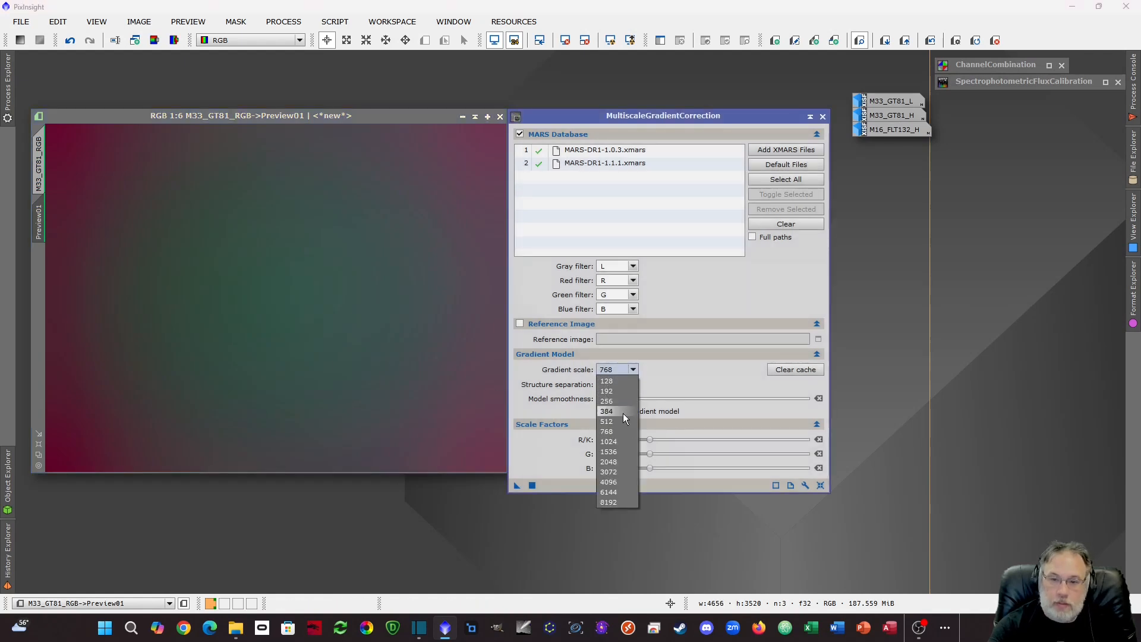
left_click(615, 423)
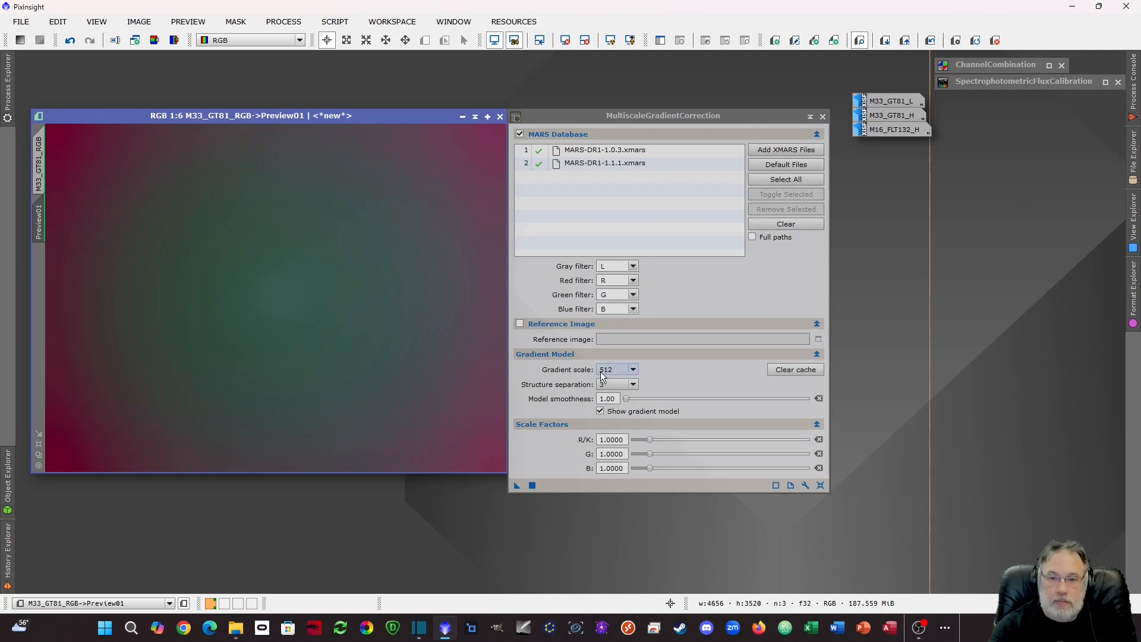
left_click(632, 369)
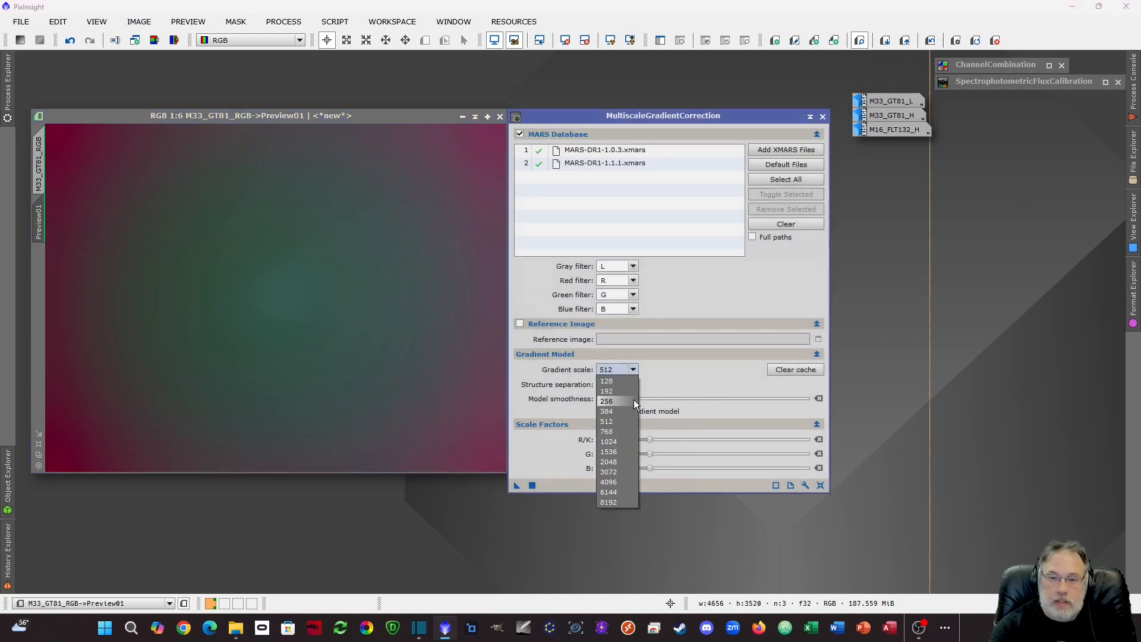
left_click(612, 452)
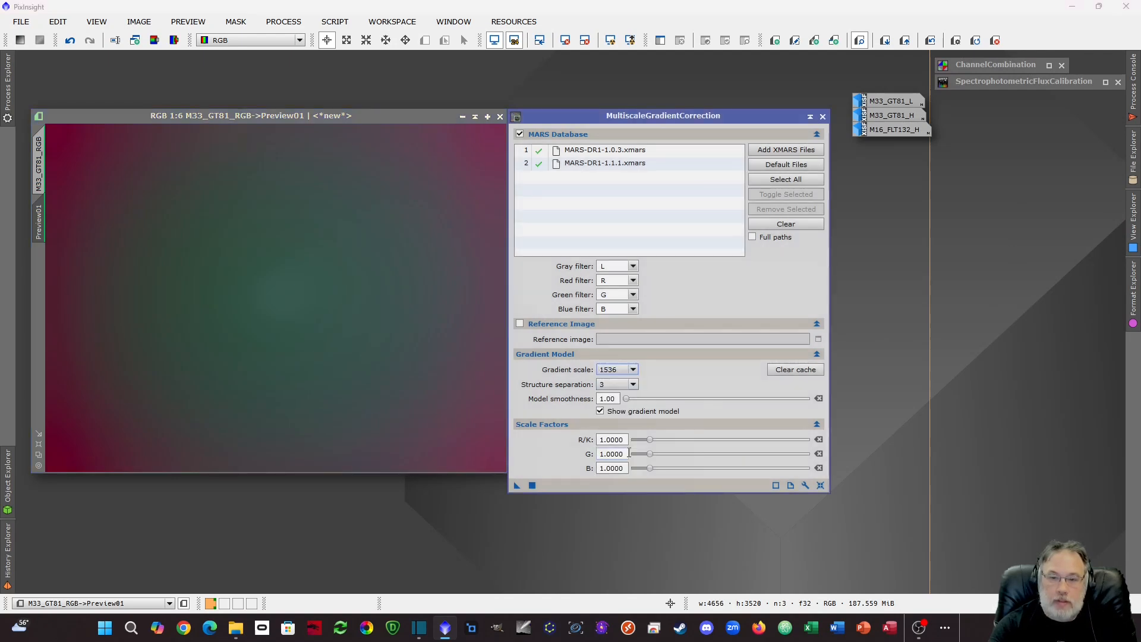
left_click(515, 485)
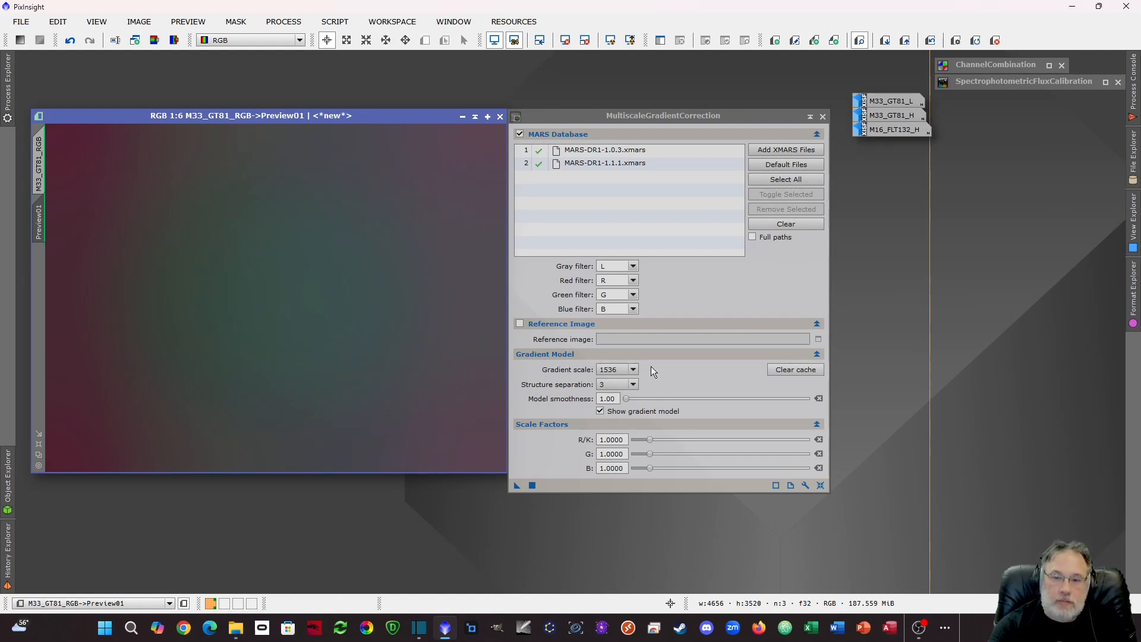
Set the gradient scale to 384 and regenerate the gradient model on the preview
left_click(633, 370)
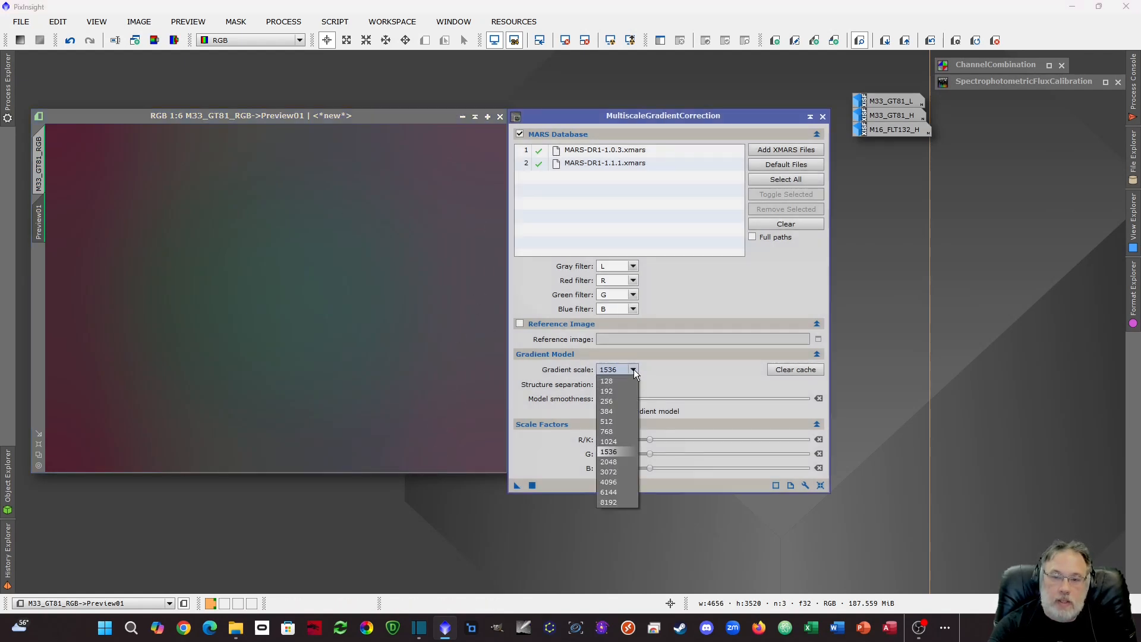
left_click(619, 412)
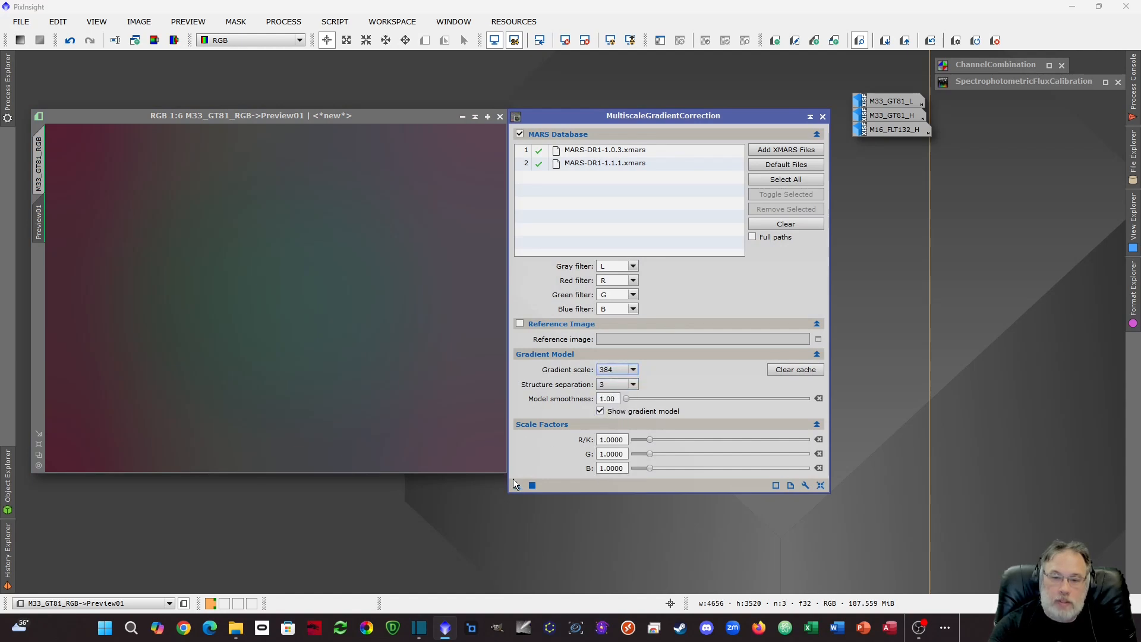
left_click_drag(515, 484, 263, 347)
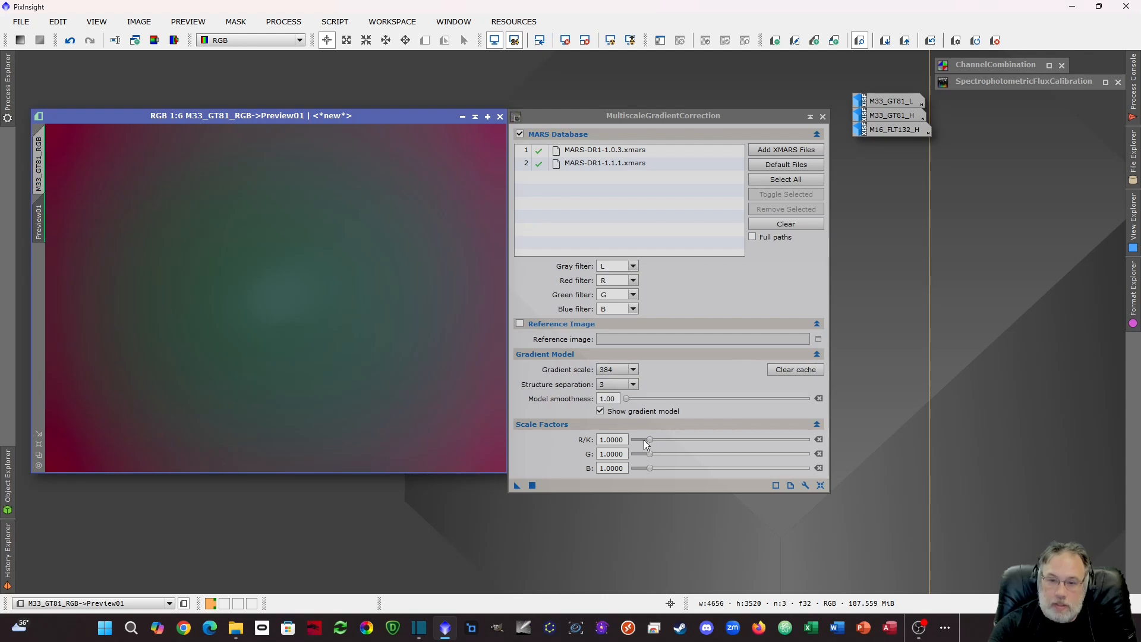
Set the structure separation to 1 and reapply MultiscaleGradientCorrection to the preview
left_click(633, 385)
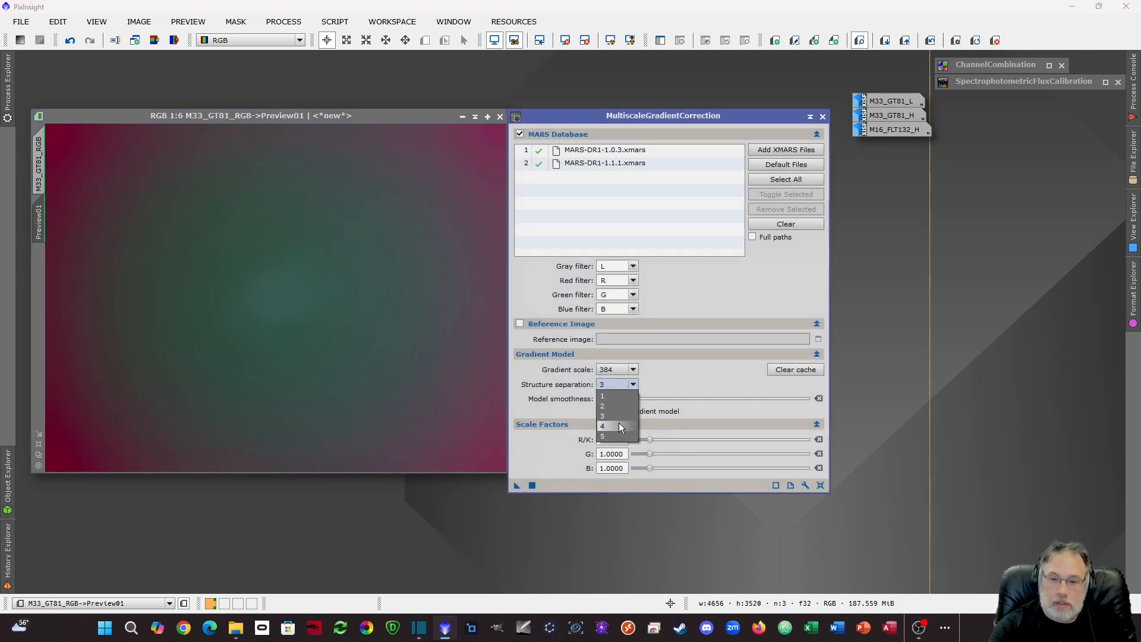
left_click(614, 396)
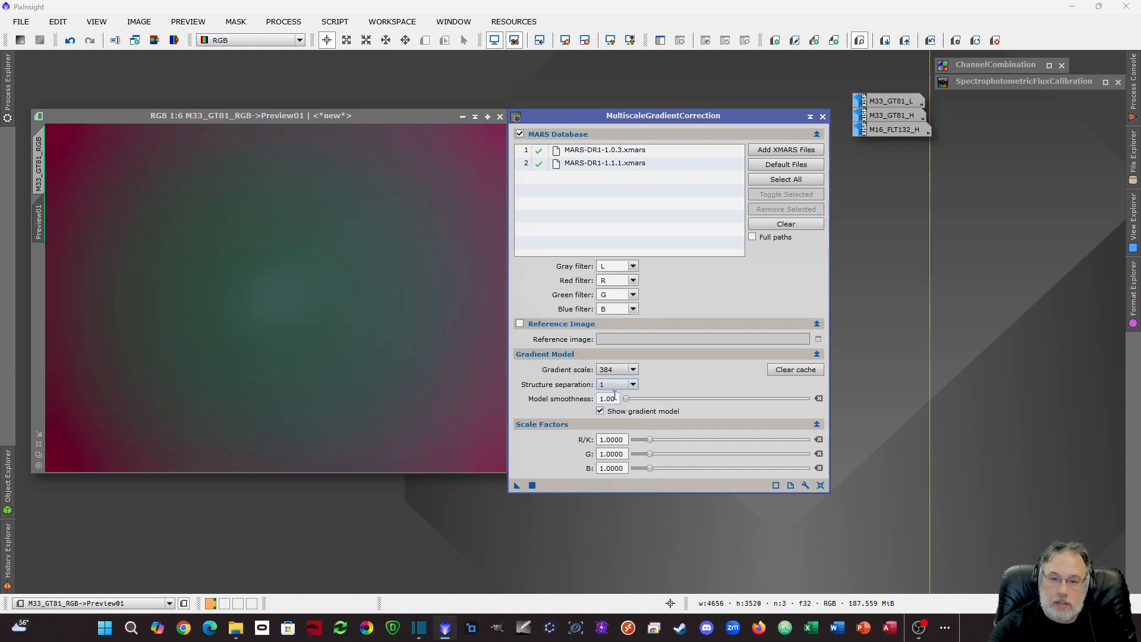
left_click(516, 486)
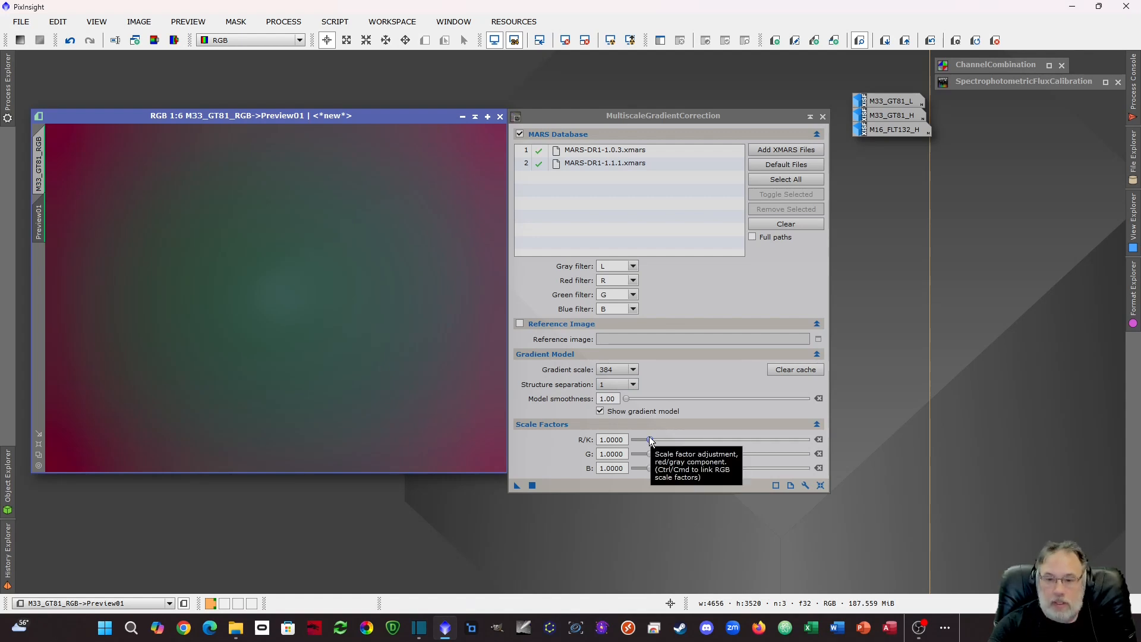
Set the linked R/K, G and B scale factors to 1.5 and regenerate the preview's gradient model
left_click_drag(651, 440, 654, 440)
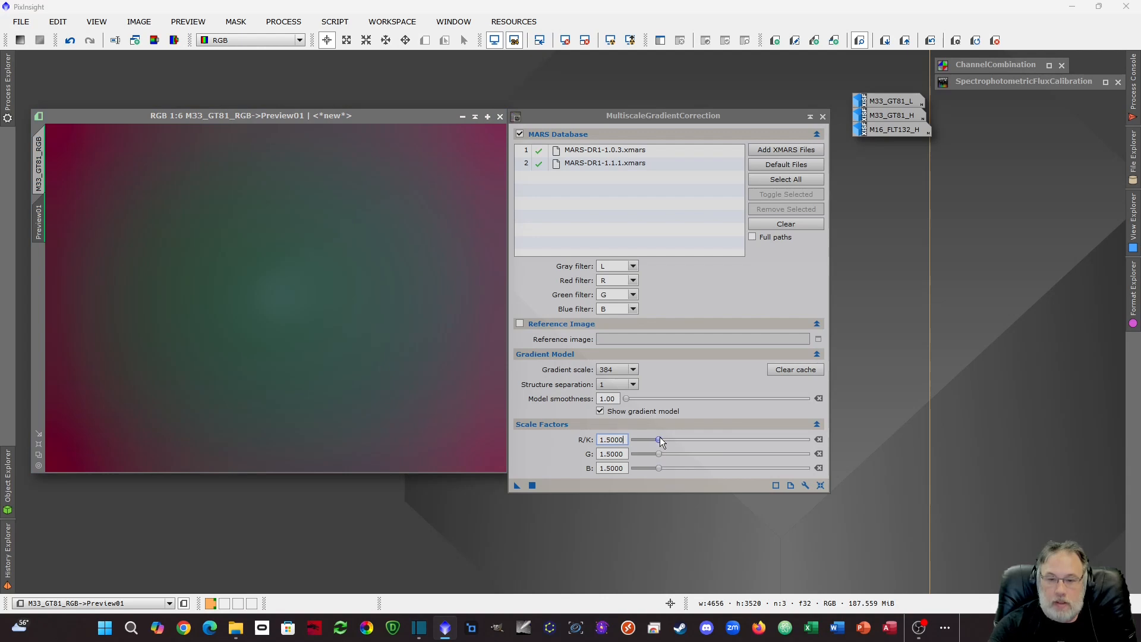
left_click(516, 486)
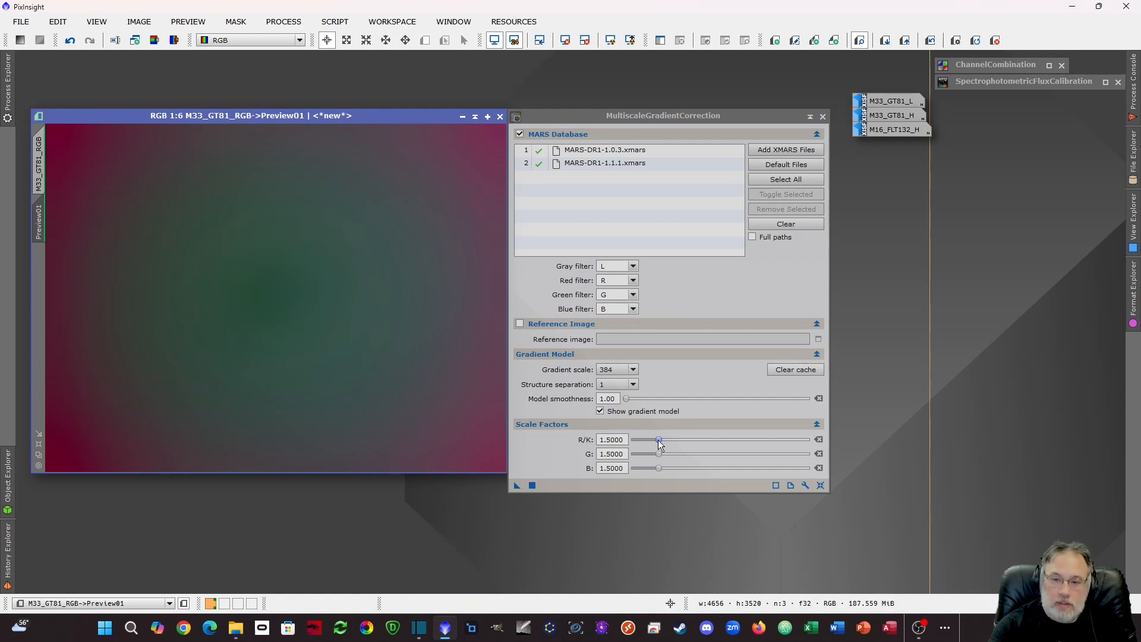
Compare the preview's gradient model at linked R/K, G and B scale factors of 1.3 and 1.4, keeping 1.4
left_click_drag(658, 441, 656, 443)
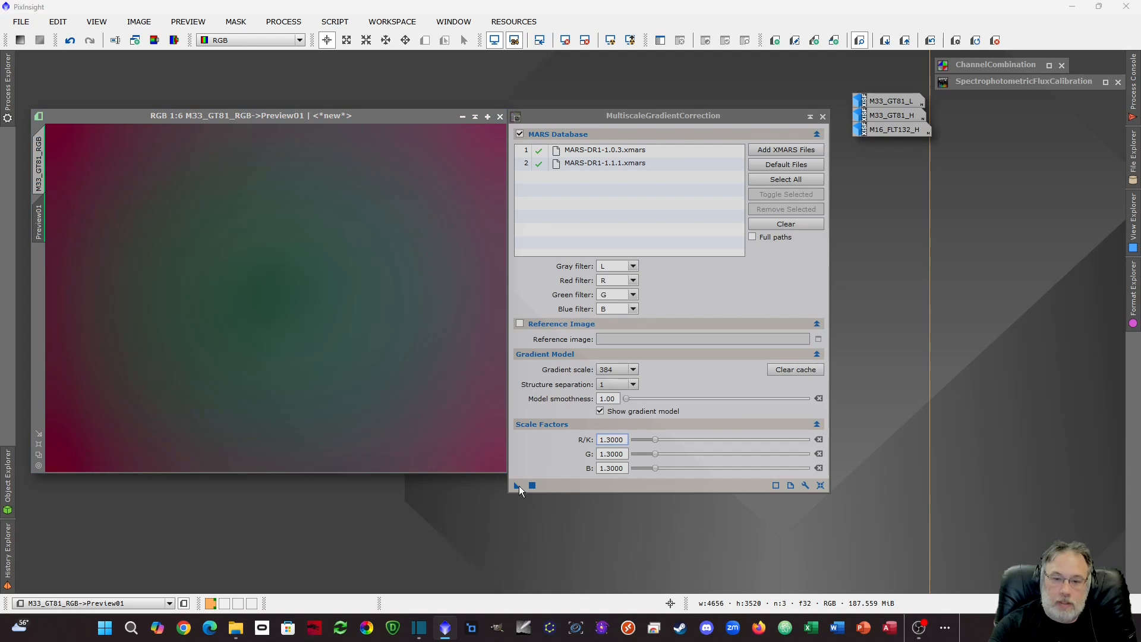
left_click_drag(516, 484, 320, 387)
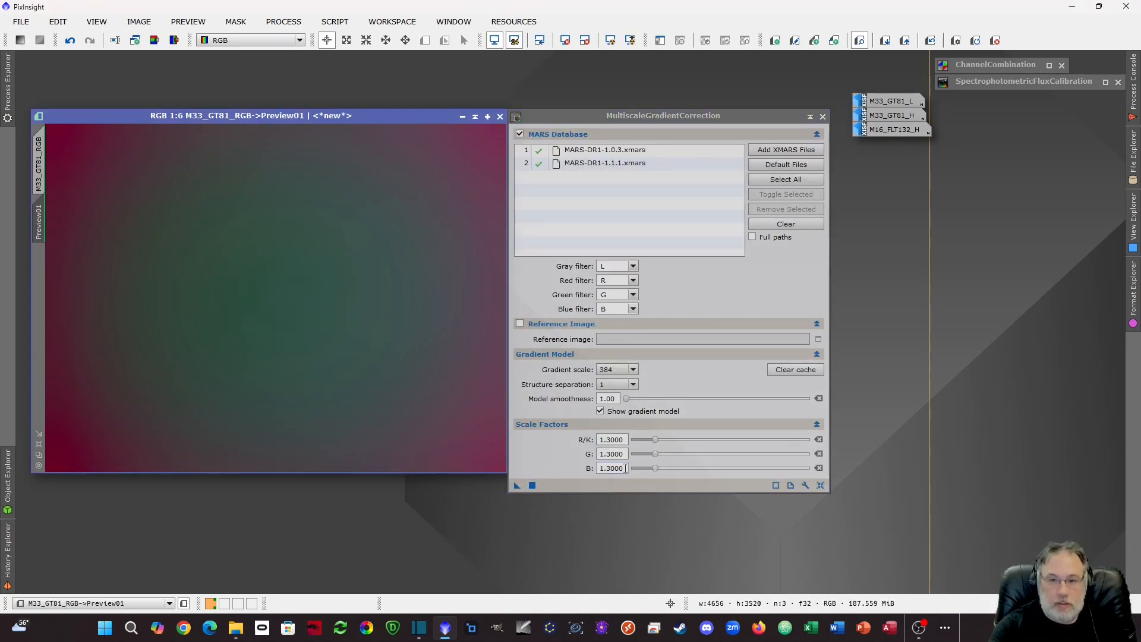
left_click_drag(656, 439, 658, 440)
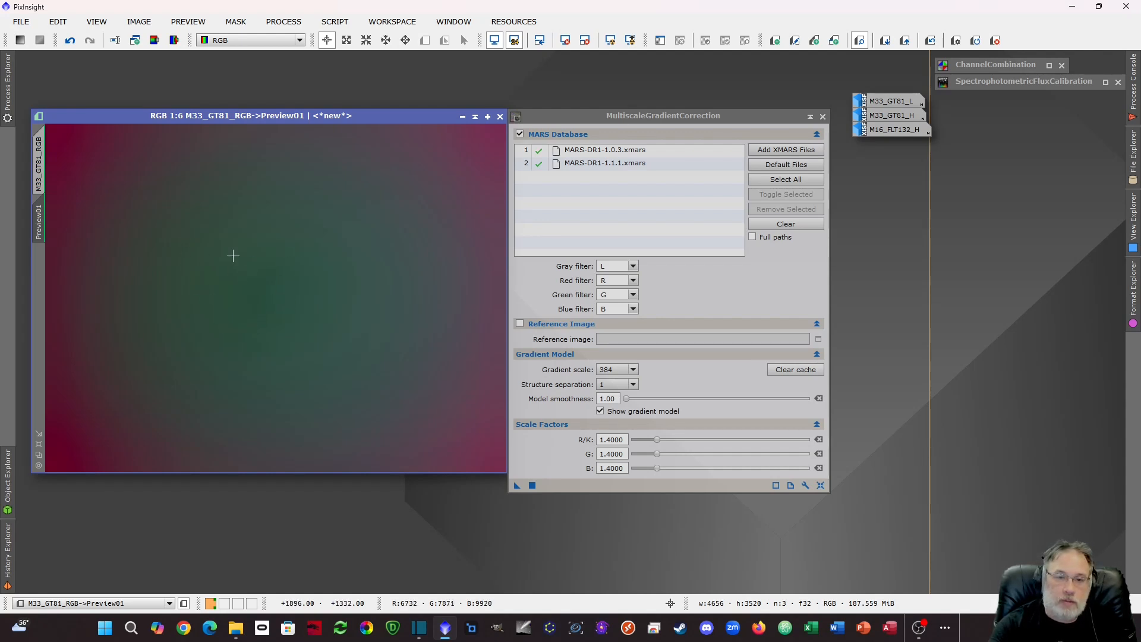
Turn off the gradient model display and apply MultiscaleGradientCorrection to the full M33_GT81_RGB image
left_click(43, 172)
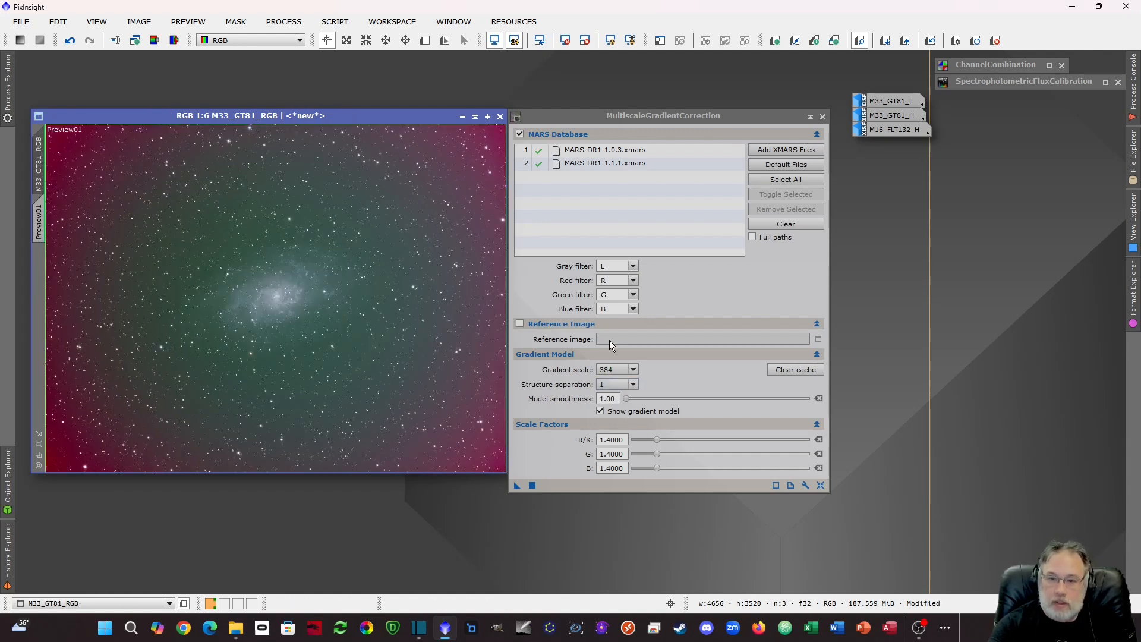
left_click(600, 411)
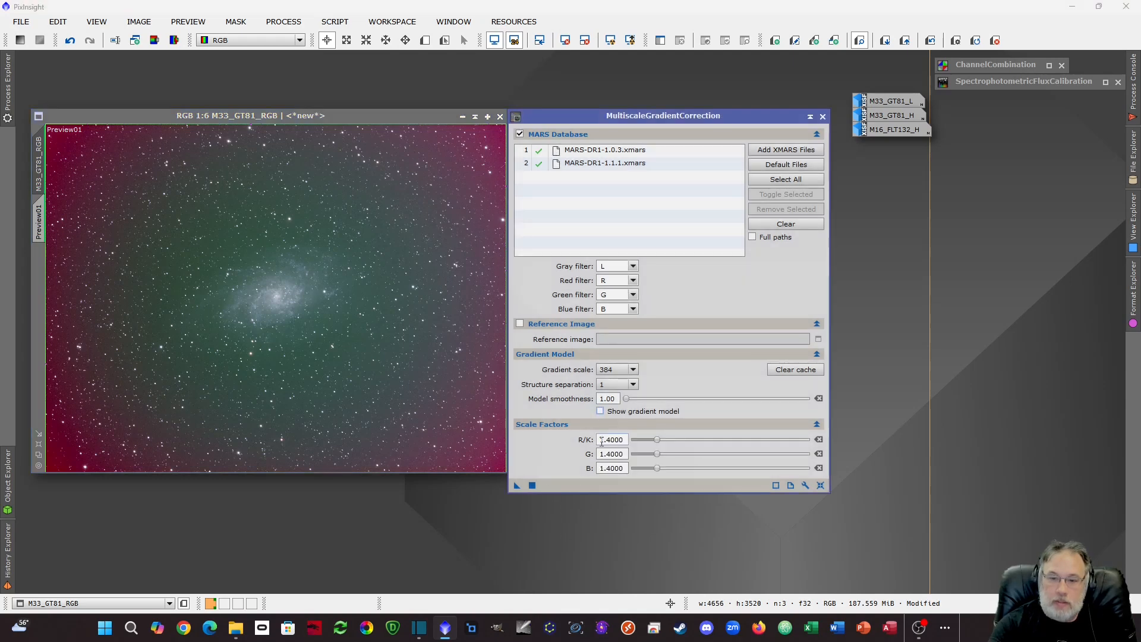
left_click_drag(517, 485, 275, 362)
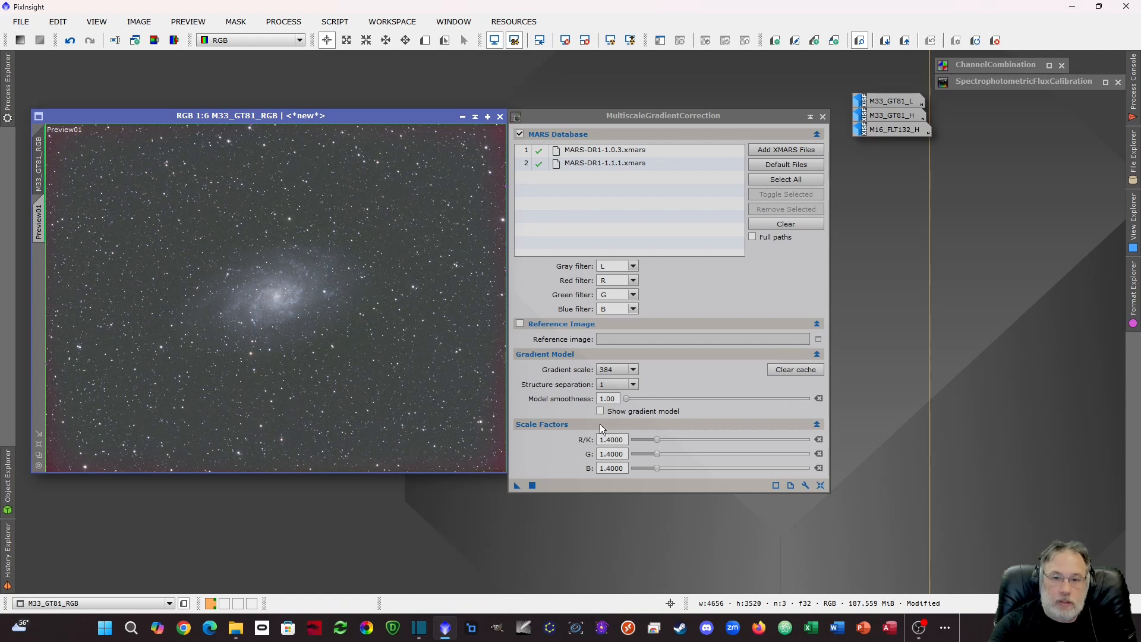
Set the gradient scale to 256 and reapply MultiscaleGradientCorrection to the uncorrected M33_GT81_RGB image
left_click(633, 375)
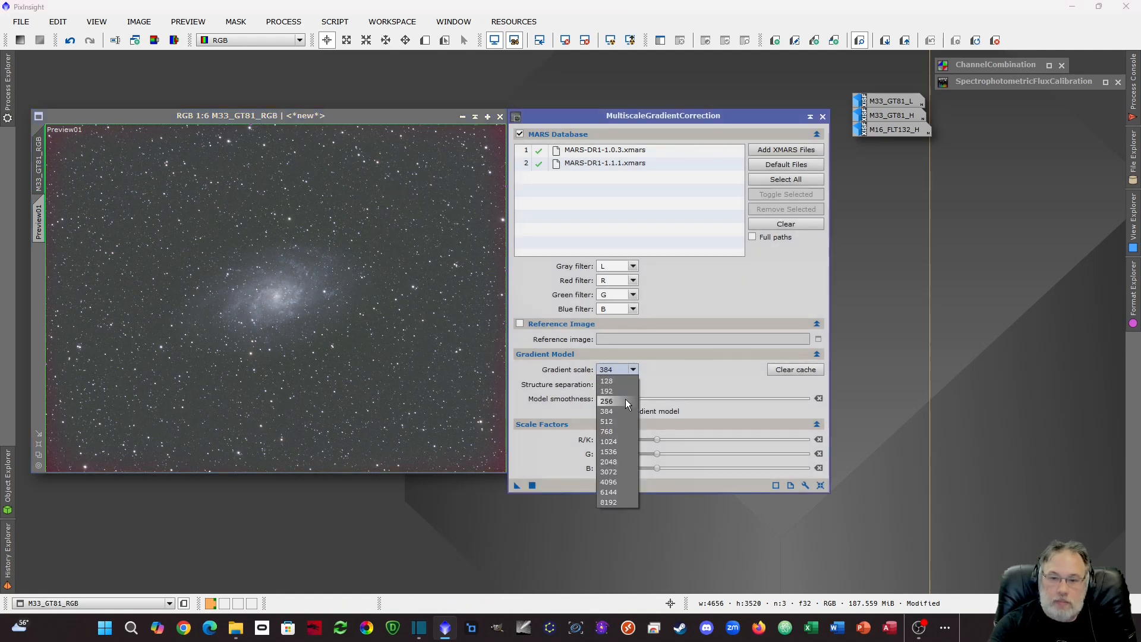
left_click(623, 391)
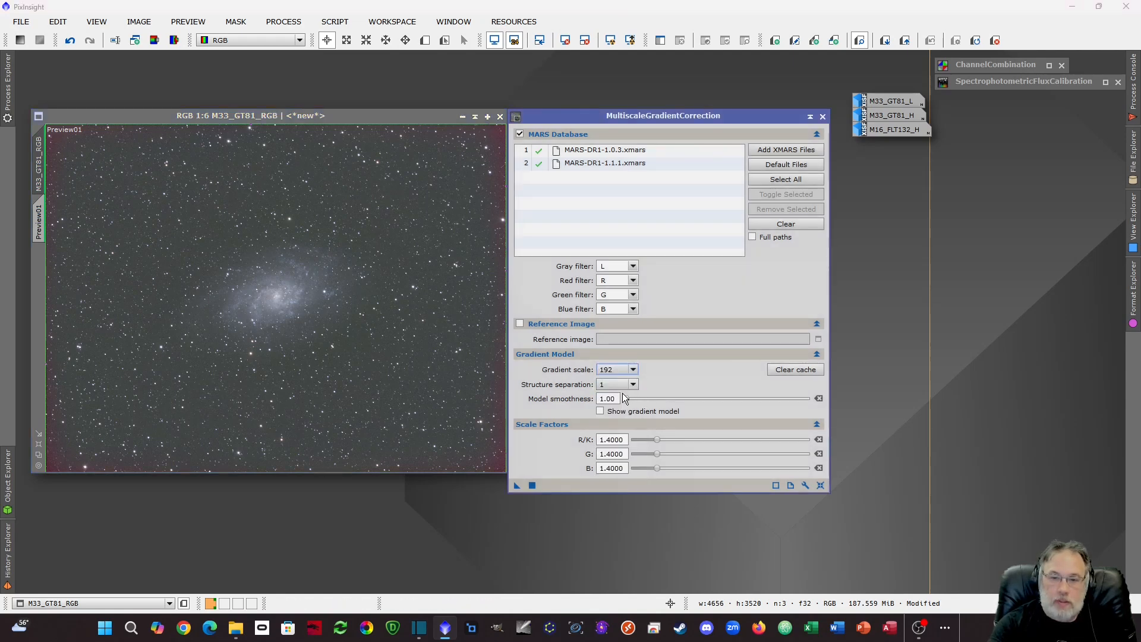
left_click(624, 369)
left_click(629, 401)
left_click_drag(516, 486, 232, 375)
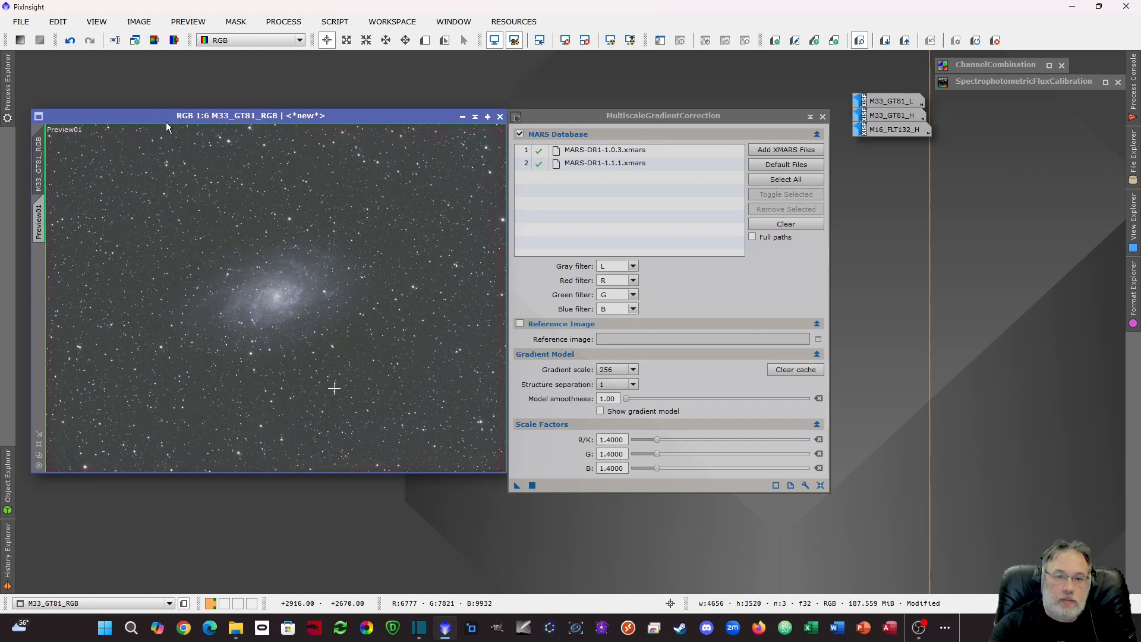
left_click(70, 40)
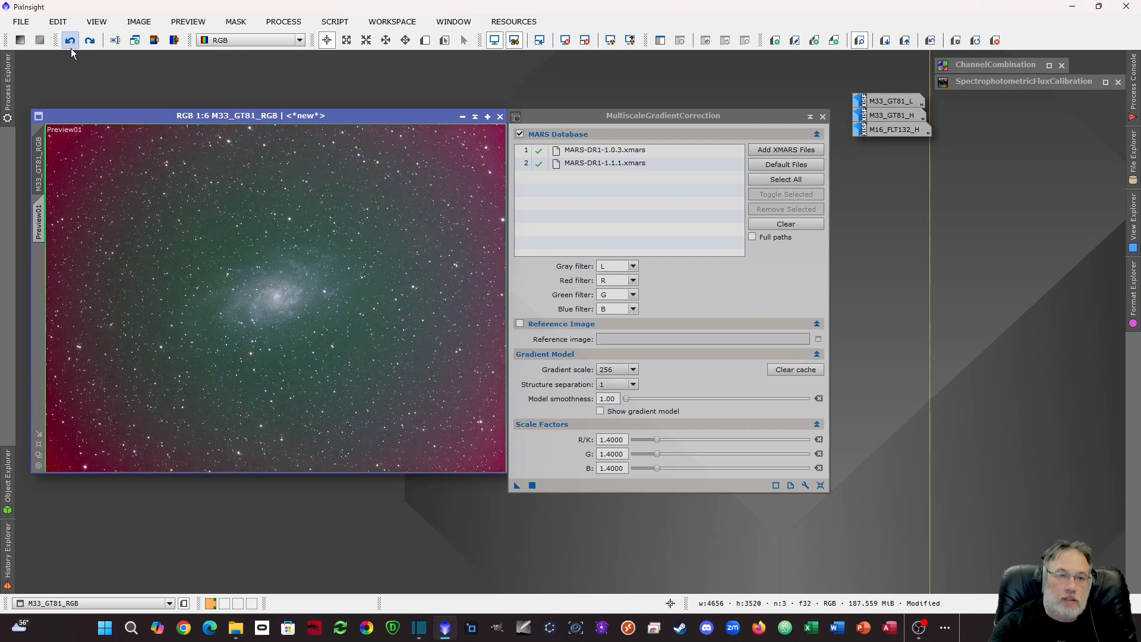
left_click(516, 485)
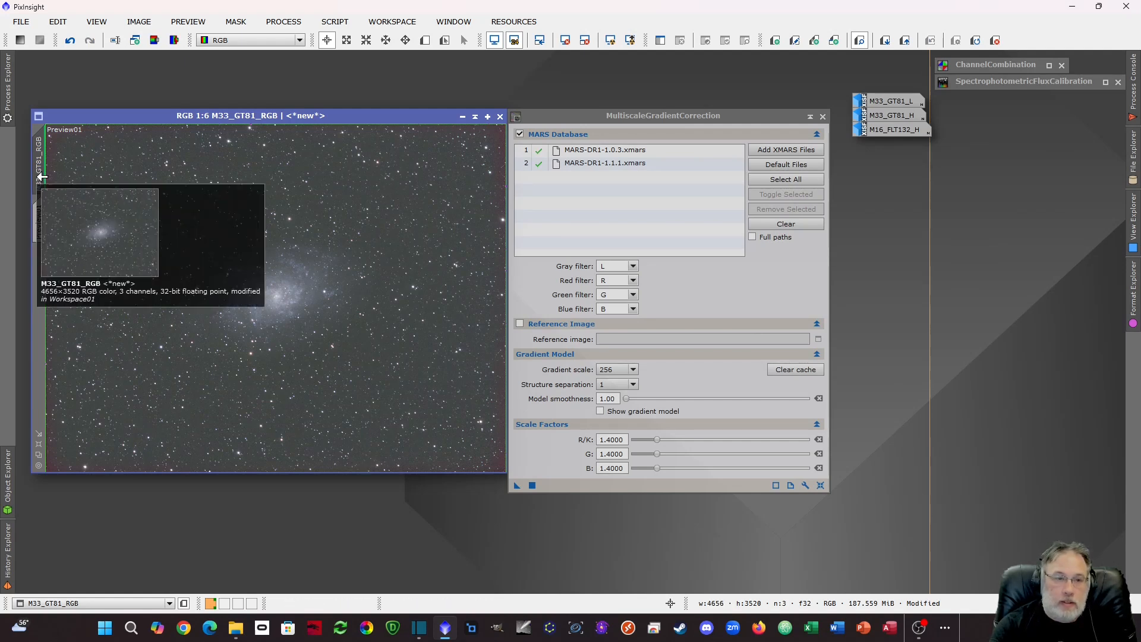
Clone the corrected M33_GT81_RGB image for comparison and minimize the clone
mouse_move(38, 162)
left_mouse_down()
mouse_move(283, 118)
mouse_move(589, 105)
left_mouse_up()
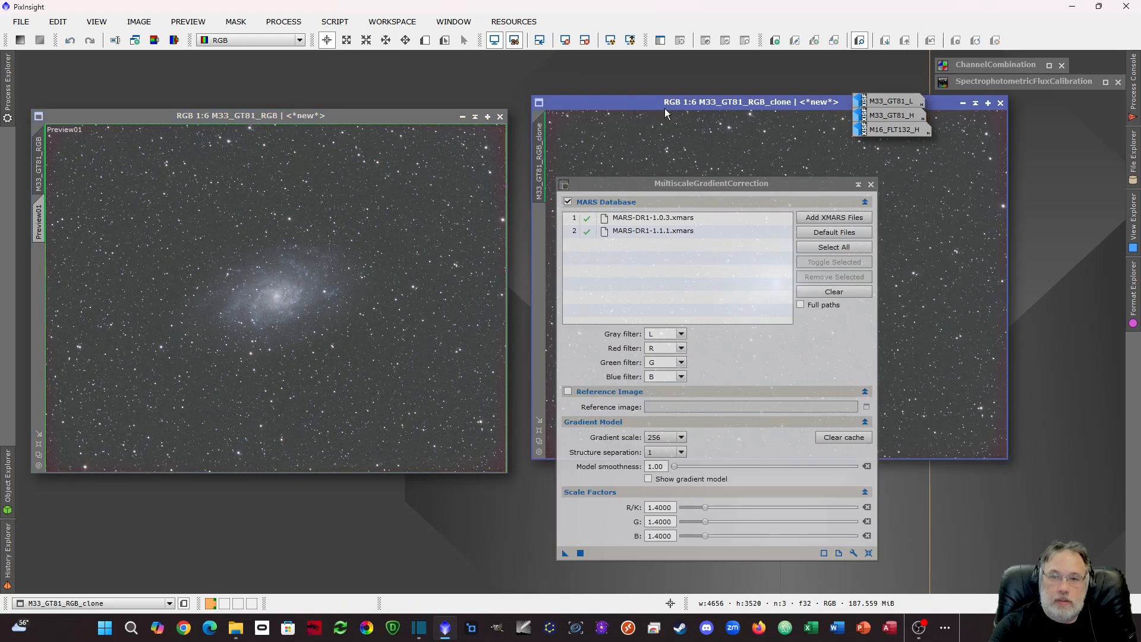
left_click_drag(665, 109, 605, 102)
mouse_move(761, 108)
left_mouse_down()
mouse_move(661, 119)
mouse_move(669, 113)
left_mouse_up()
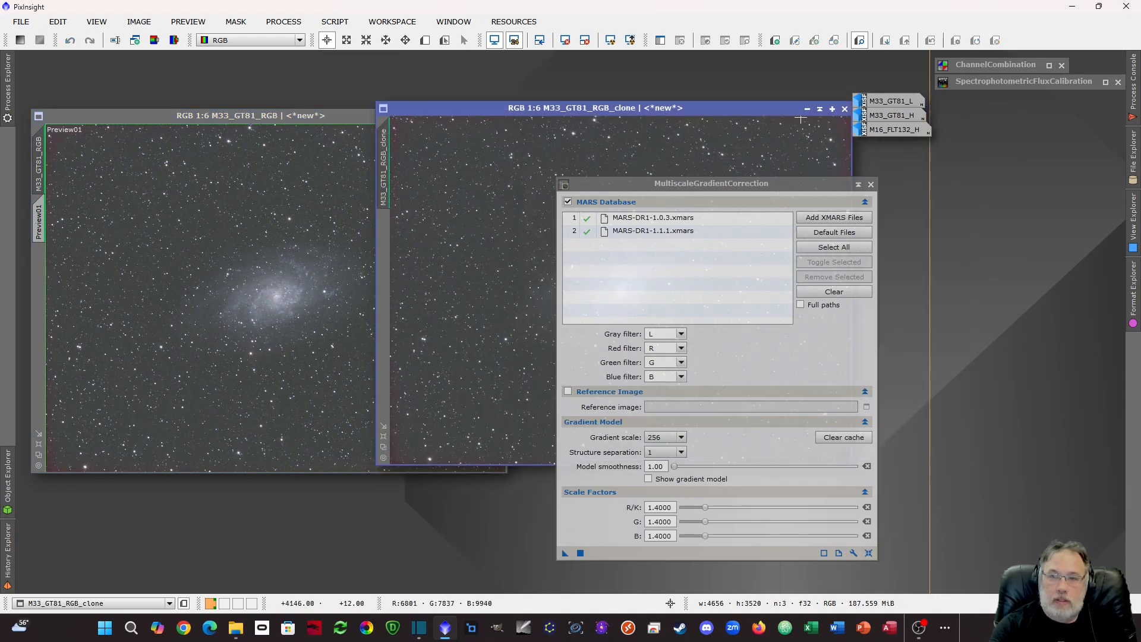
left_click(808, 110)
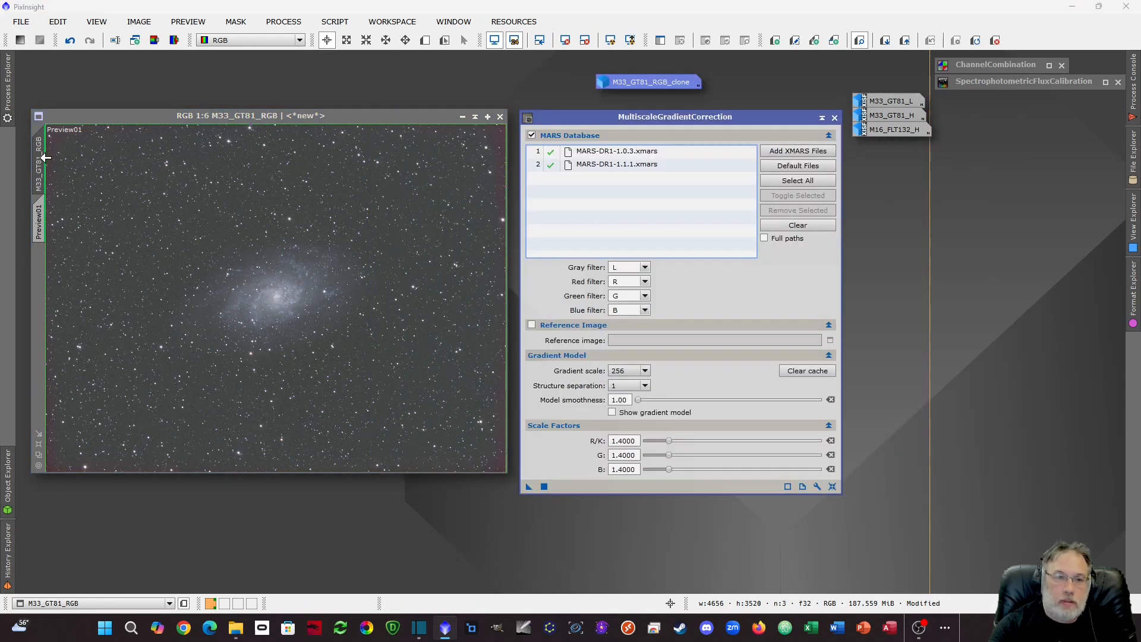
Undo the correction on M33_GT81_RGB and reapply MultiscaleGradientCorrection with a gradient scale of 192
left_click(70, 40)
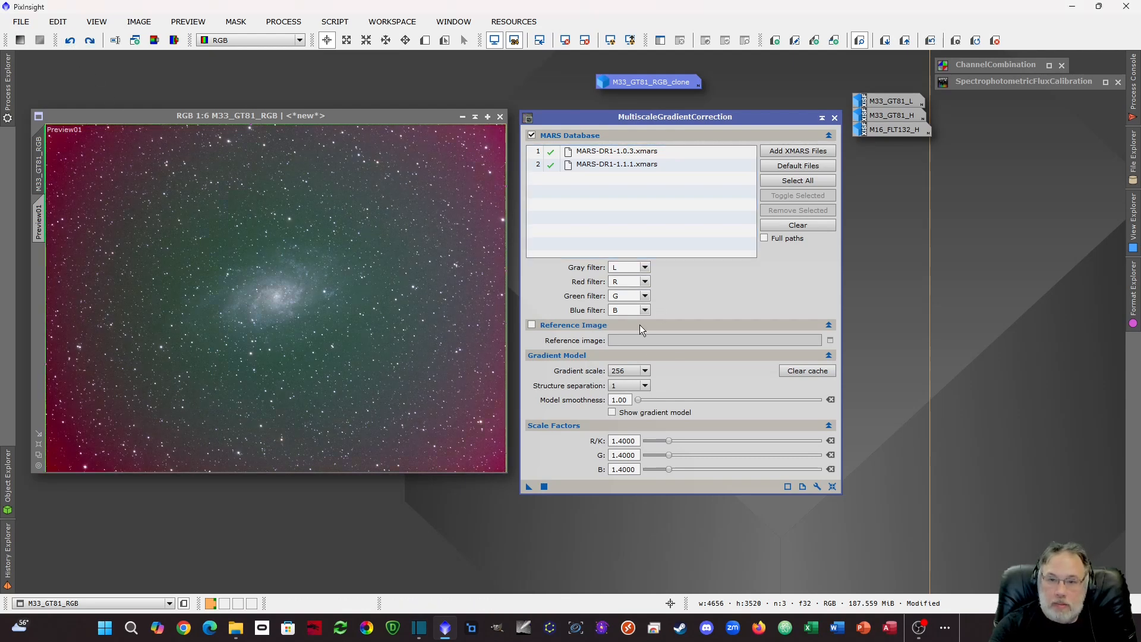
left_click(644, 371)
left_click(618, 392)
left_click_drag(527, 487, 284, 346)
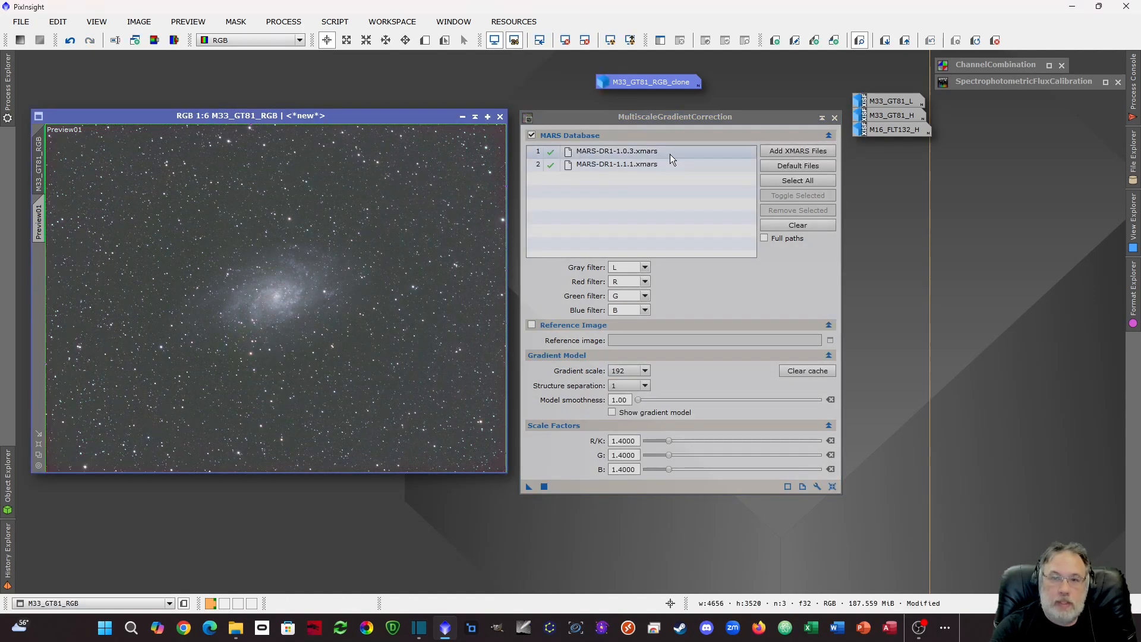
Restore the M33_GT81_RGB clone and place its window exactly over the original image
double_click(662, 77)
left_click_drag(458, 106, 315, 114)
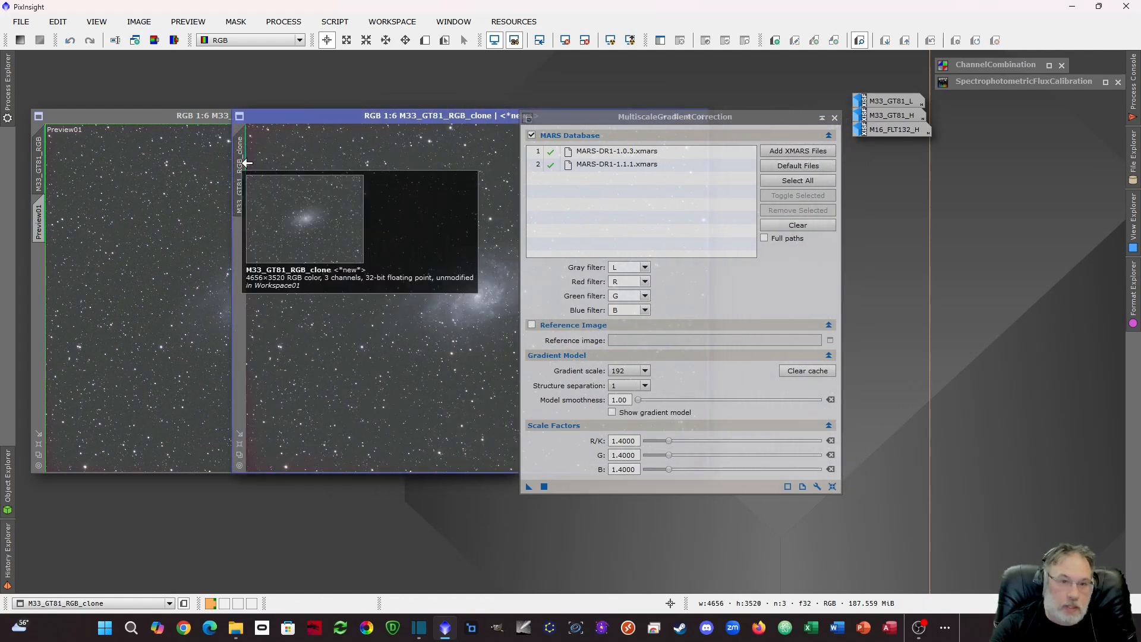
left_click_drag(240, 166, 41, 161)
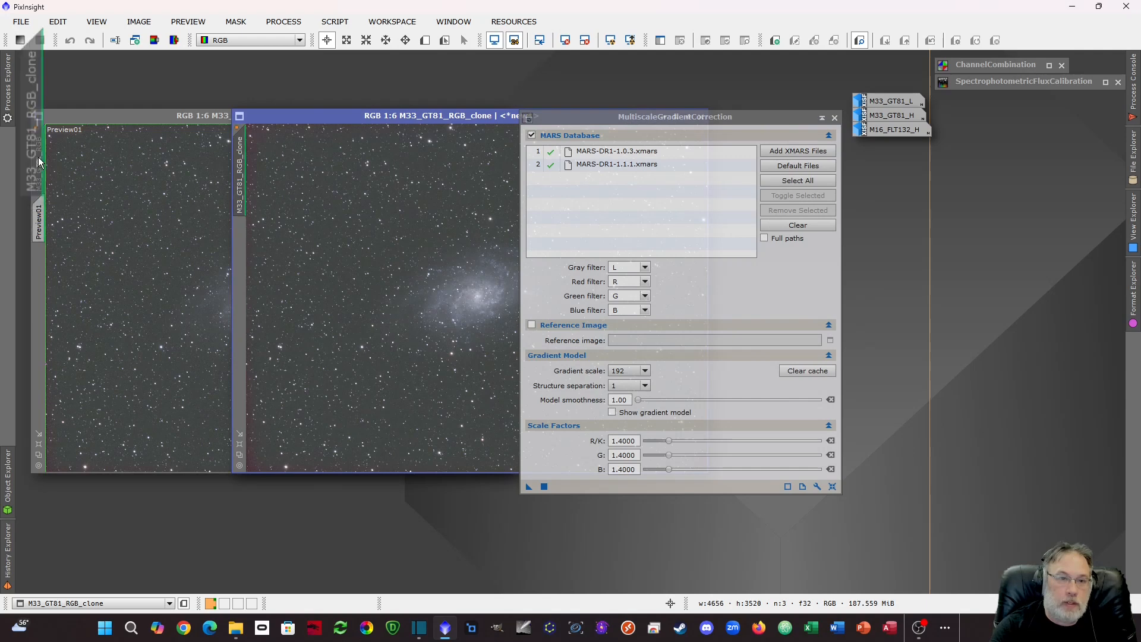
left_click_drag(316, 115, 116, 117)
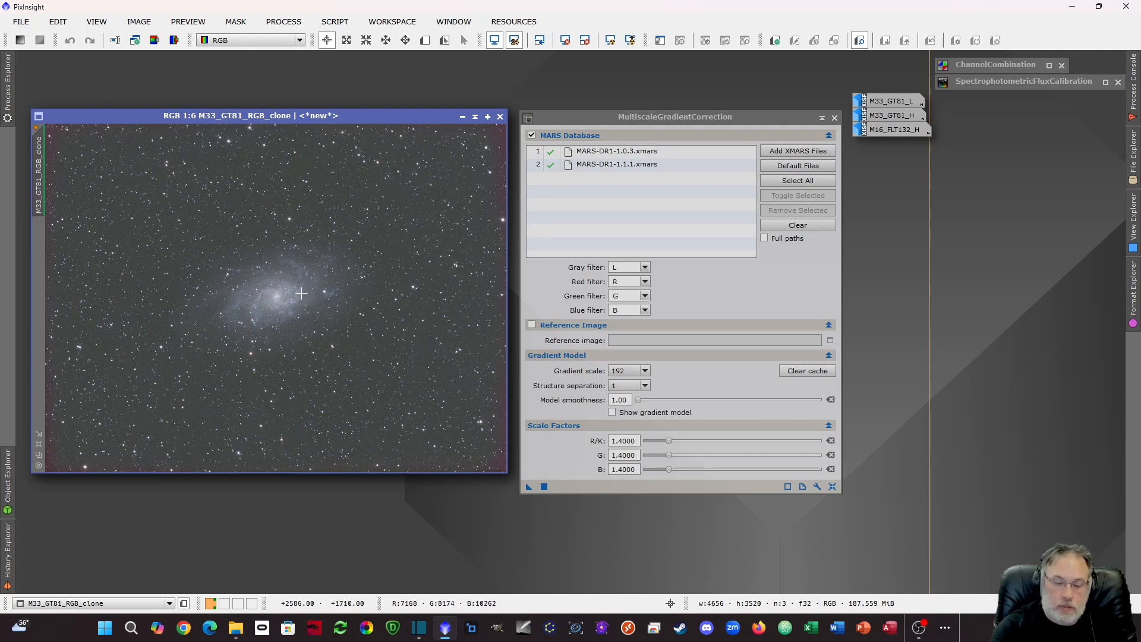
Alternate between M33_GT81_RGB and its clone to compare the gradient scale 192 and 256 corrections across the full frame
key("ctrl+Page_Down")
key("ctrl+Page_Down")
key("ctrl+Page_Down")
key("ctrl+Page_Down")
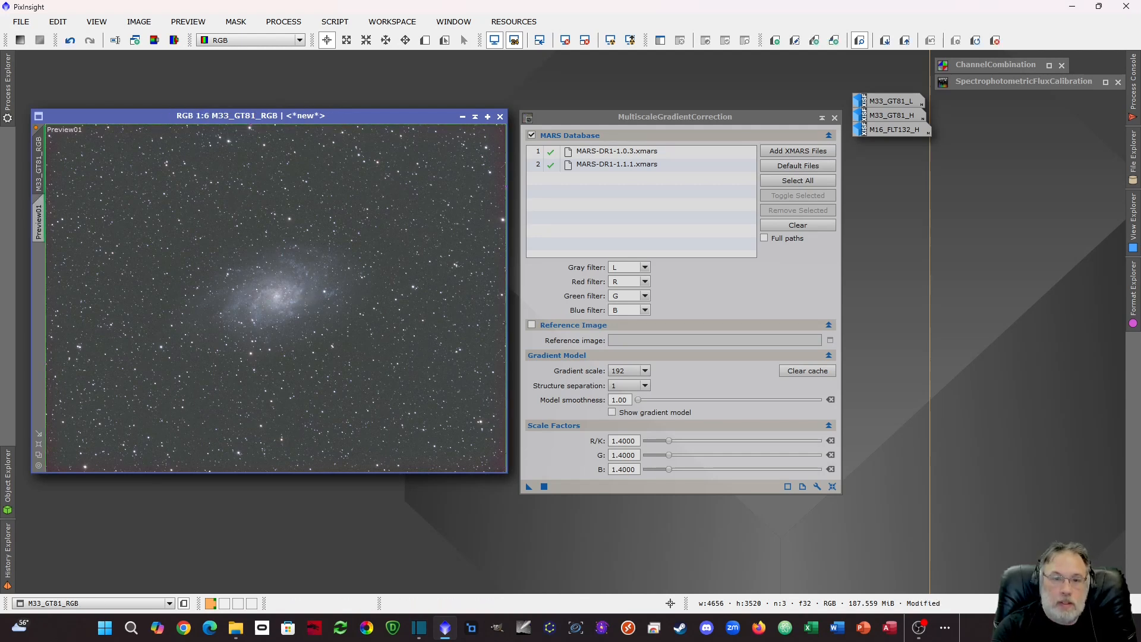
key("ctrl+Page_Down")
key("ctrl+Page_Down")
key("ctrl+Page_Down")
key("ctrl+Page_Down")
key("ctrl+Page_Down")
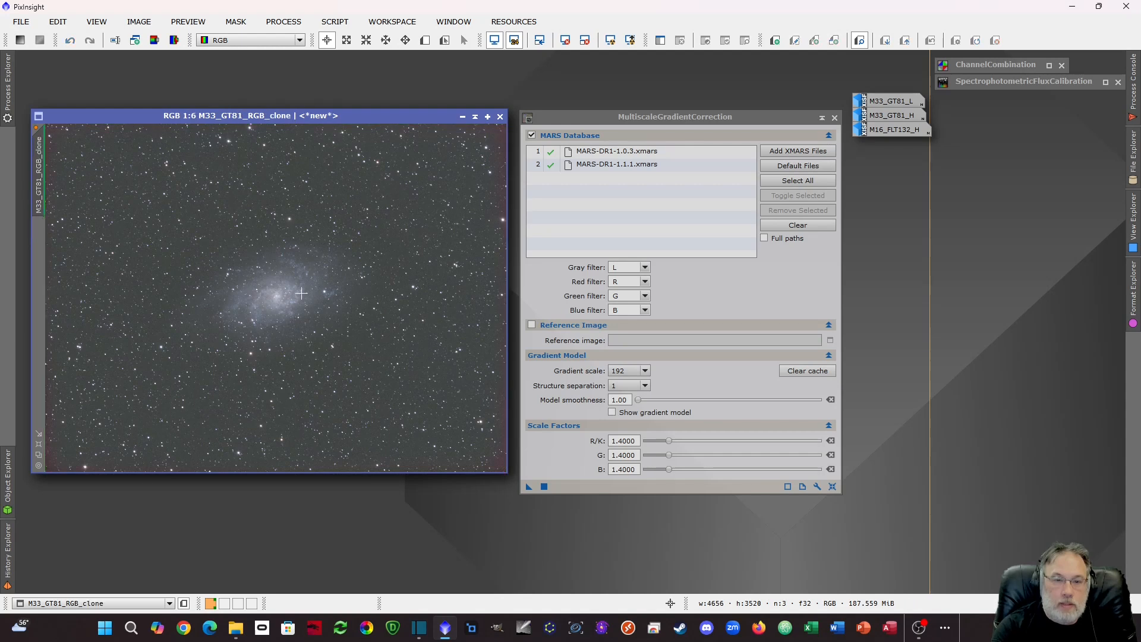
key("ctrl+Page_Down")
key("ctrl+Page_Down")
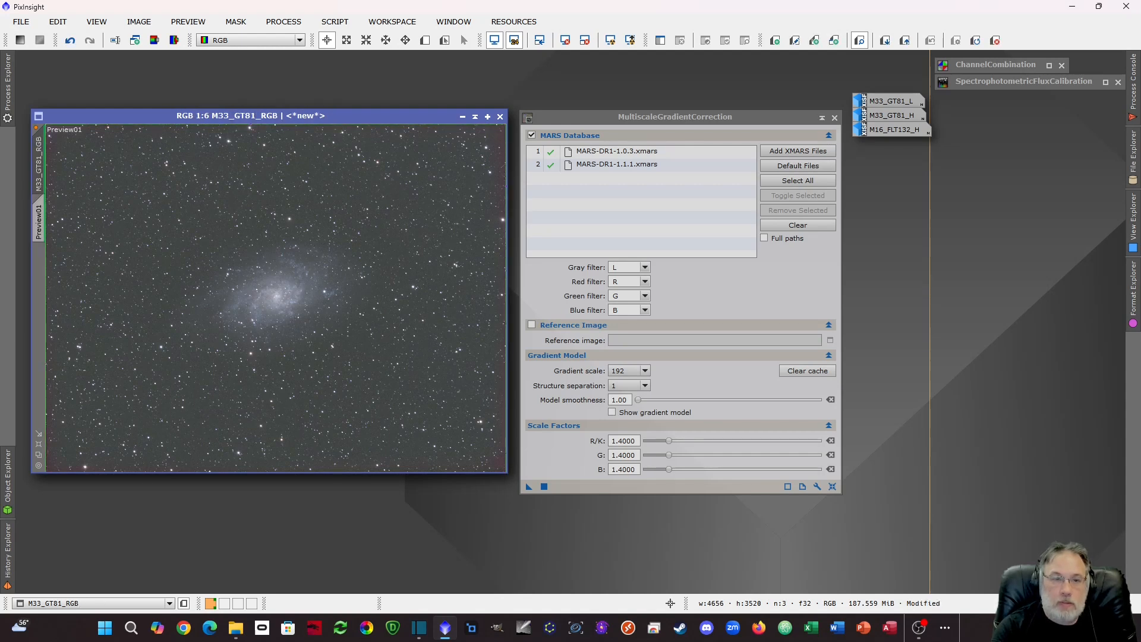
key("ctrl+Page_Down")
key("ctrl+Page_Down")
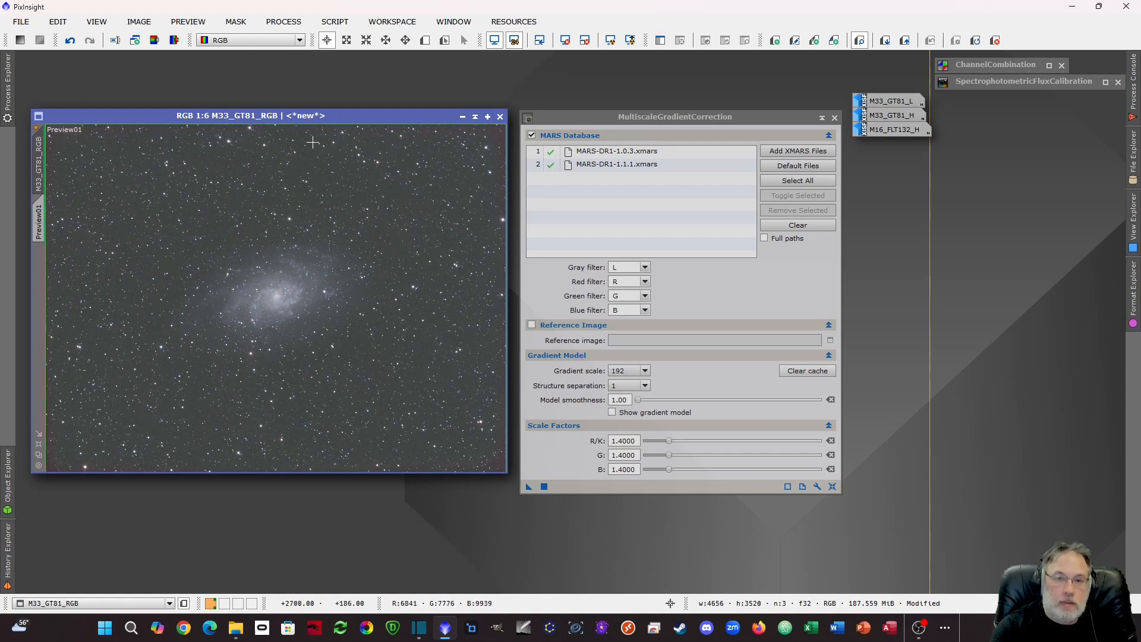
Compare the galaxy's detail in M33_GT81_RGB and its clone at 1:2 zoom
scroll(289, 292, "down", 1)
scroll(289, 292, "up", 5)
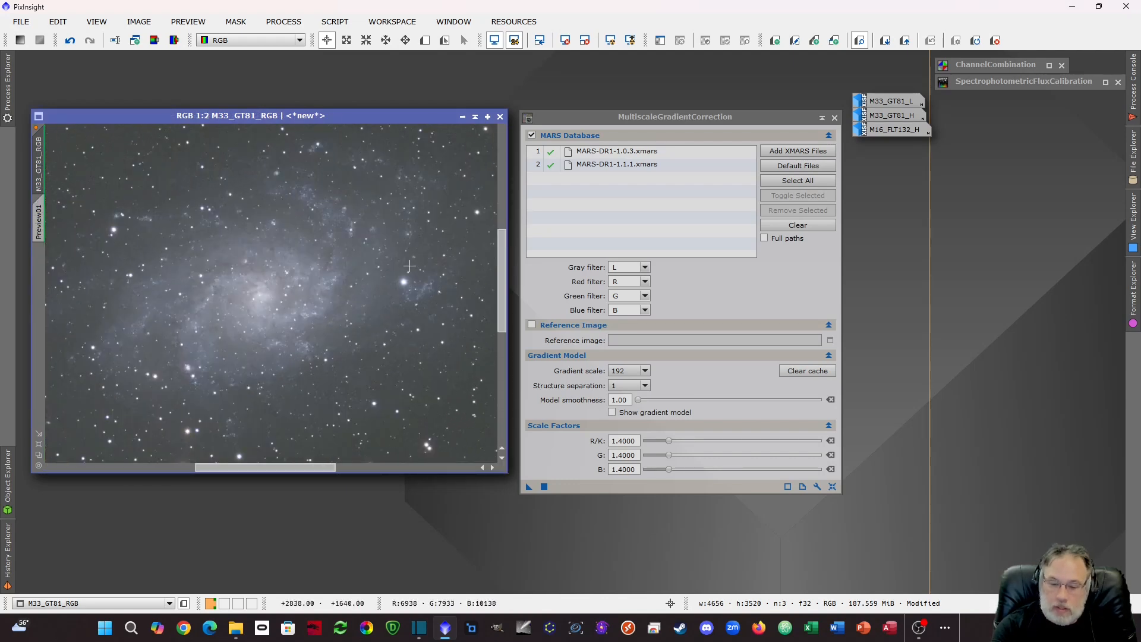
key("ctrl+Tab")
key("ctrl+Tab")
key("ctrl+Tab")
key("ctrl+Tab")
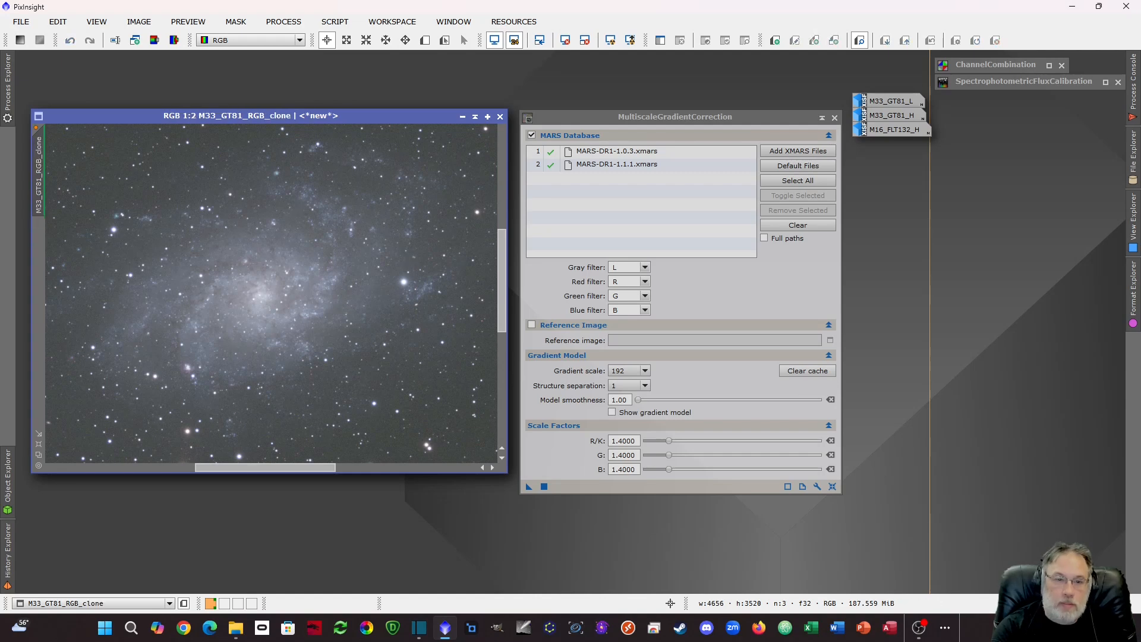
scroll(409, 266, "down", 4)
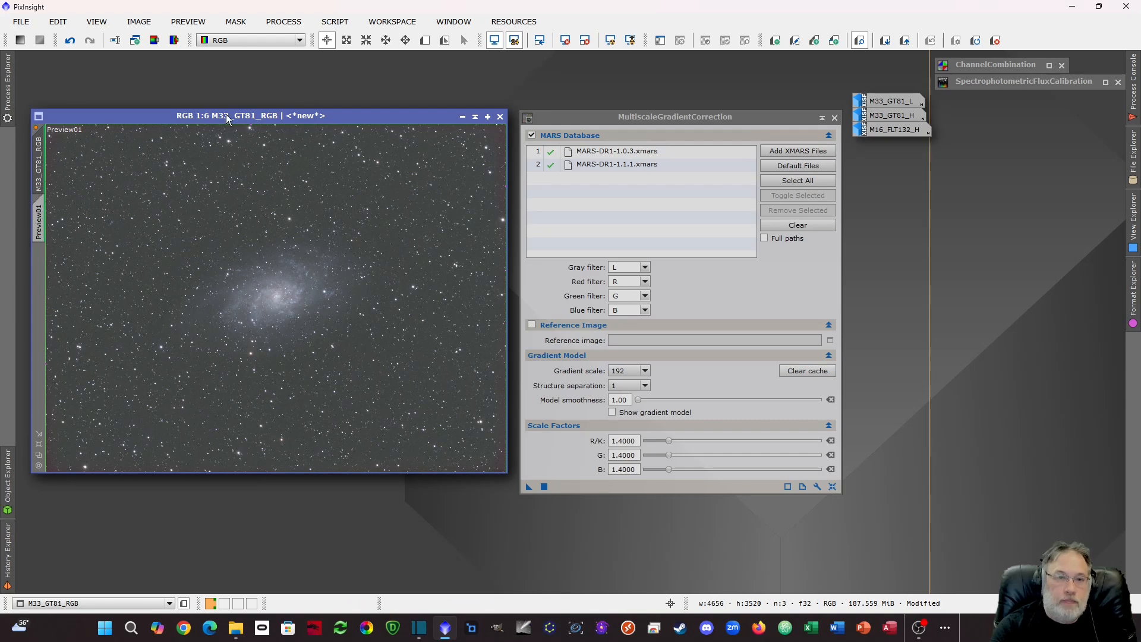
Close the M33_GT81_RGB clone and keep the version corrected at gradient scale 192
mouse_move(226, 115)
left_mouse_down()
mouse_move(225, 242)
mouse_move(248, 189)
mouse_move(210, 186)
left_mouse_up()
left_click(500, 117)
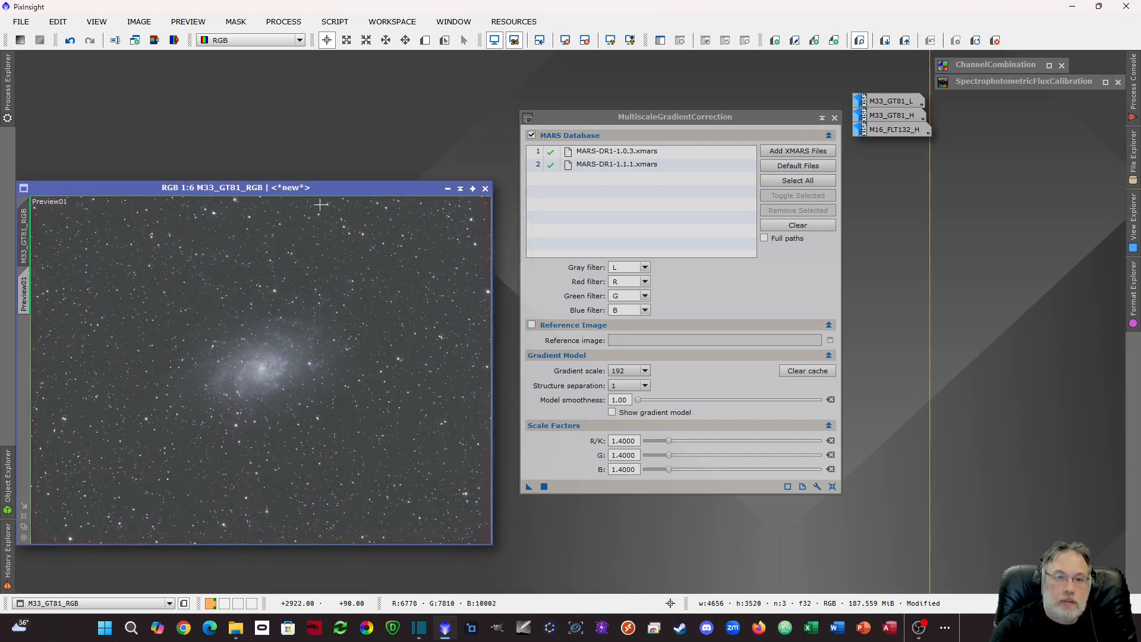
left_click_drag(331, 188, 344, 95)
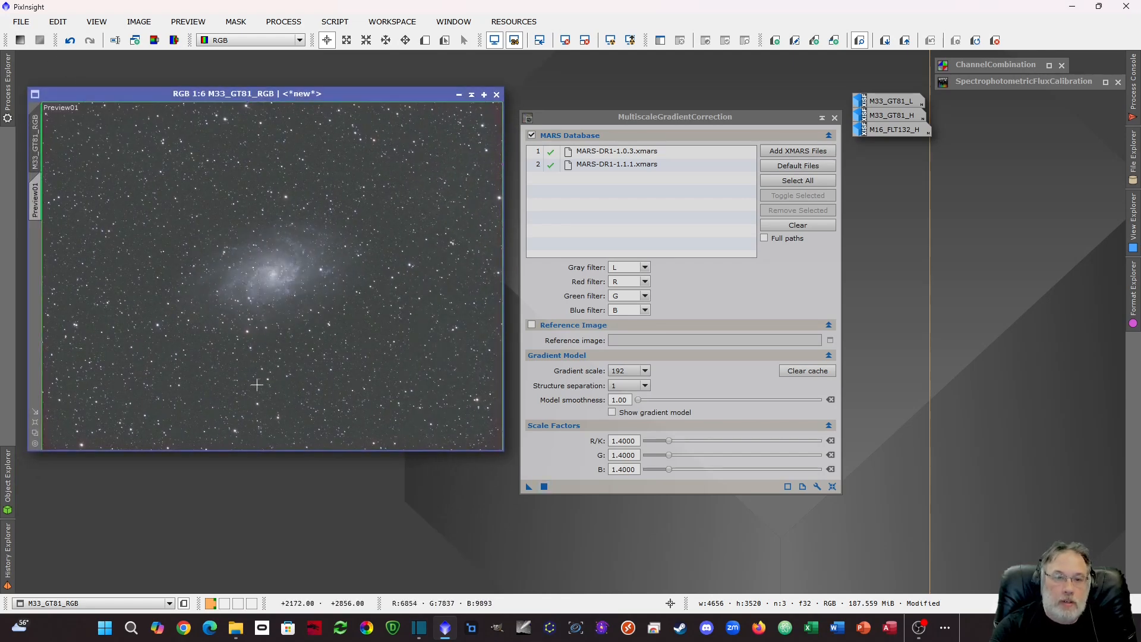
Crop M33_GT81_RGB to 3528 × 2526 pixels around the galaxy with DynamicCrop, accepting deletion of the astrometric solution and previews
left_click(823, 117)
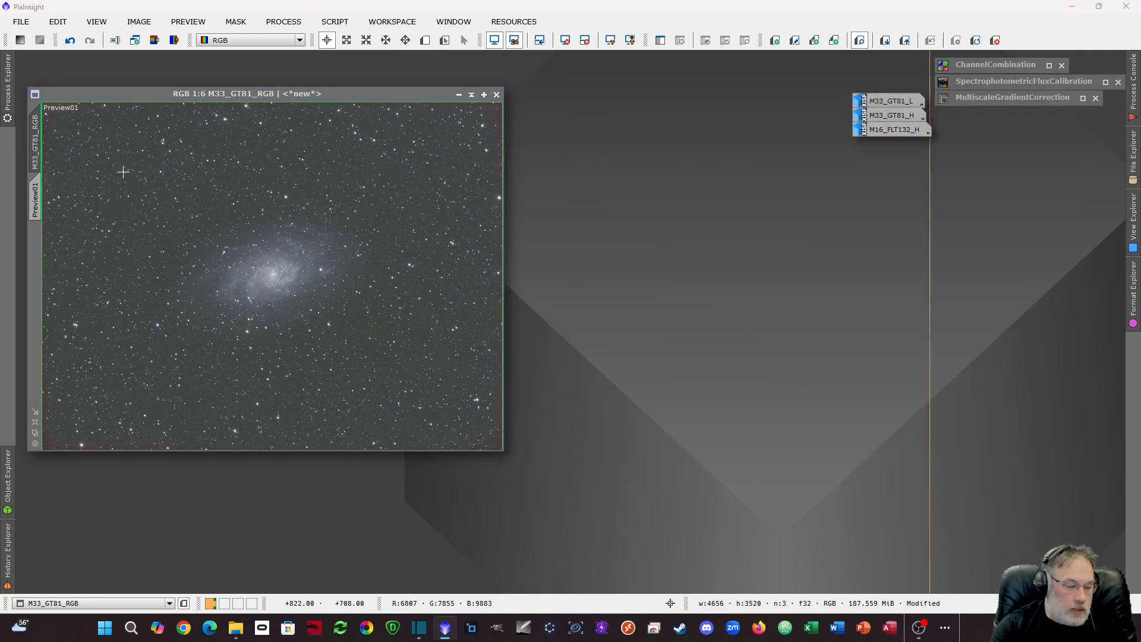
mouse_move(8, 89)
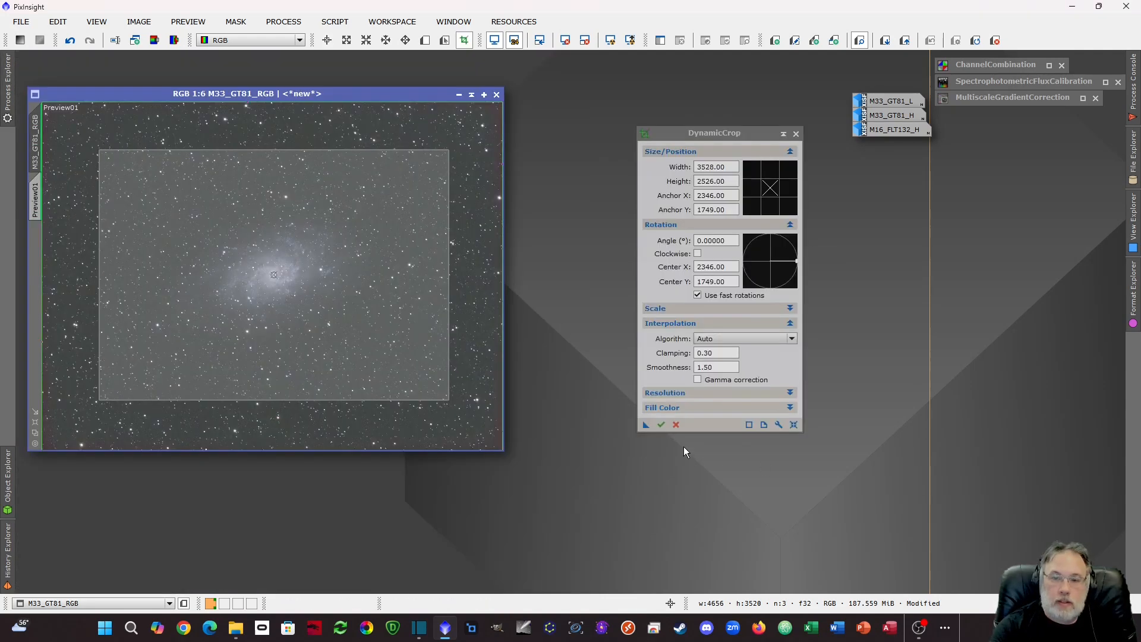
left_click(658, 425)
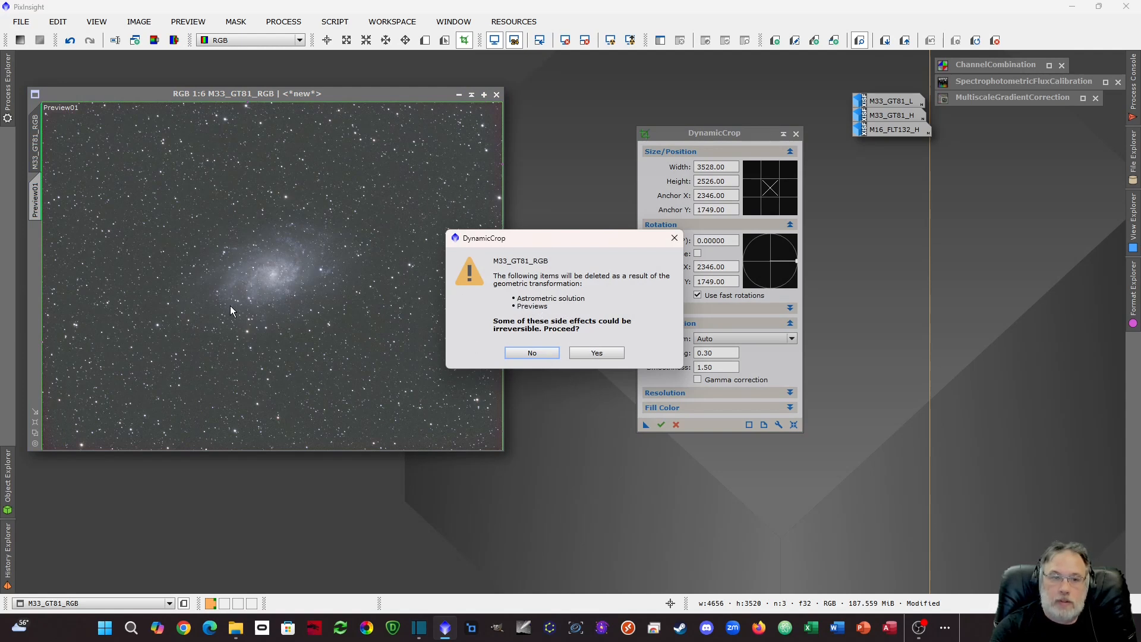
left_click(596, 353)
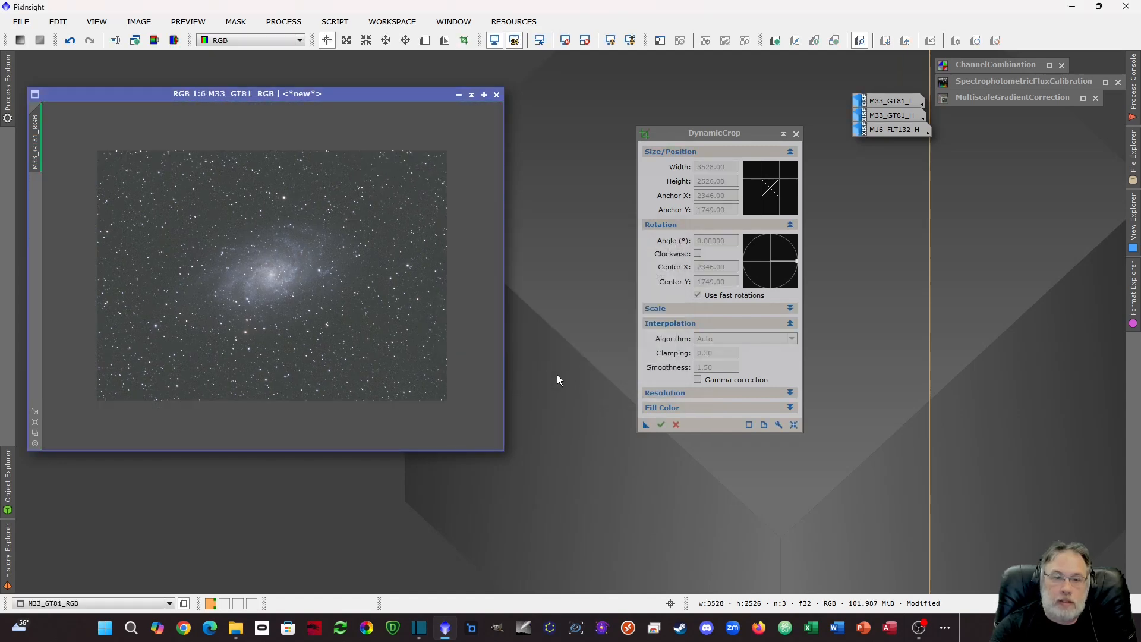
double_click(38, 439)
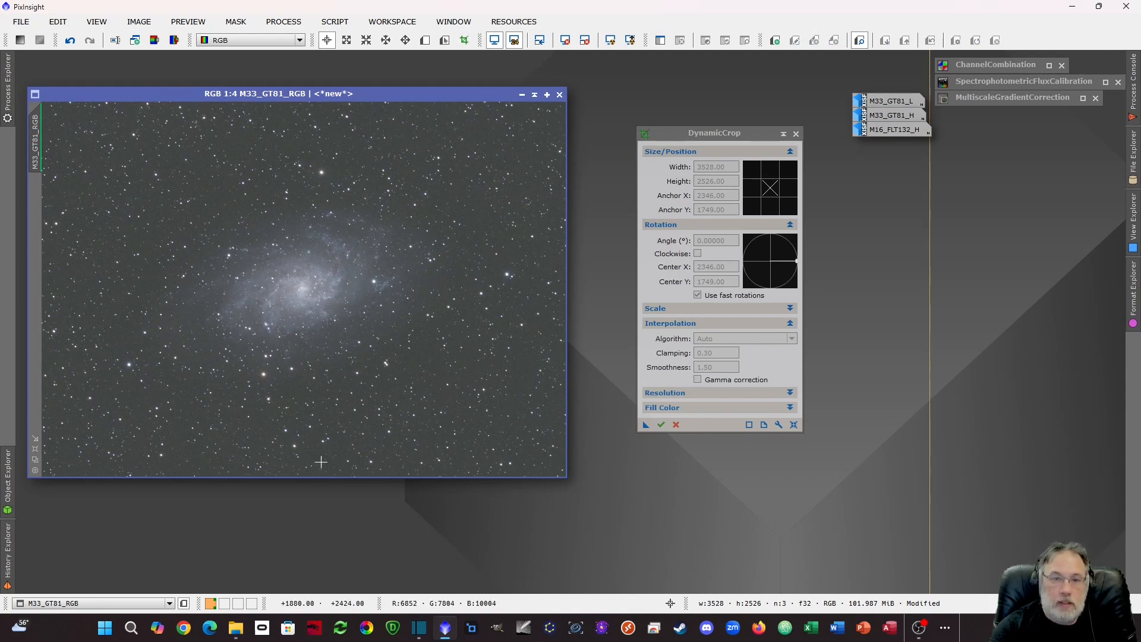
Minimize the cropped M33_GT81_RGB image, set its icon apart from the others, and open M33_GT81_L
left_click(522, 95)
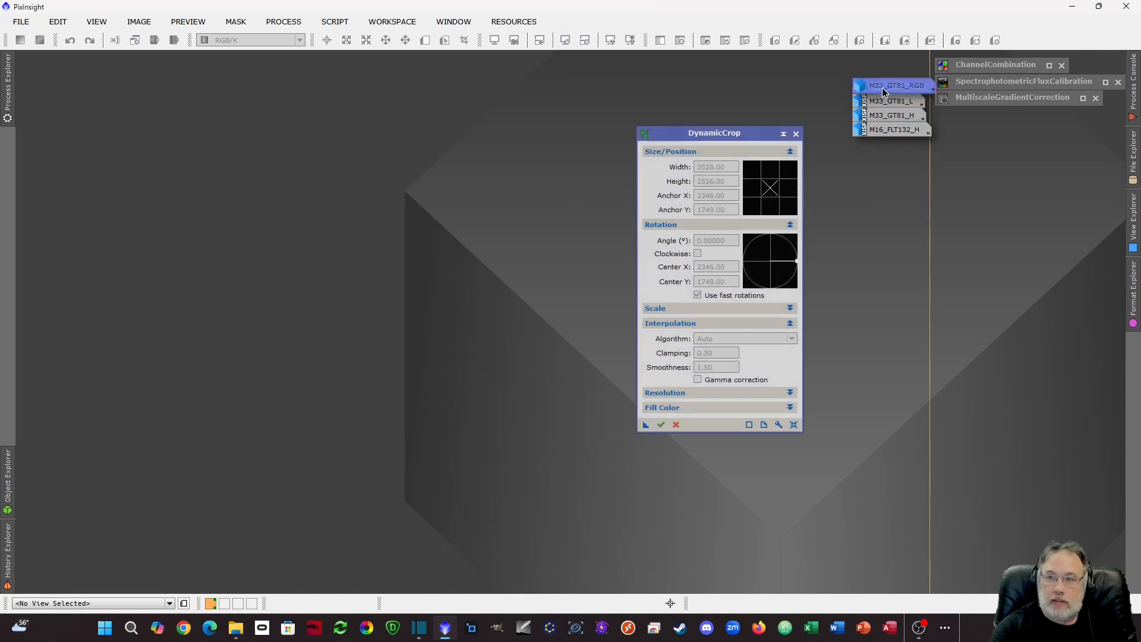
left_click_drag(882, 87, 876, 68)
double_click(891, 101)
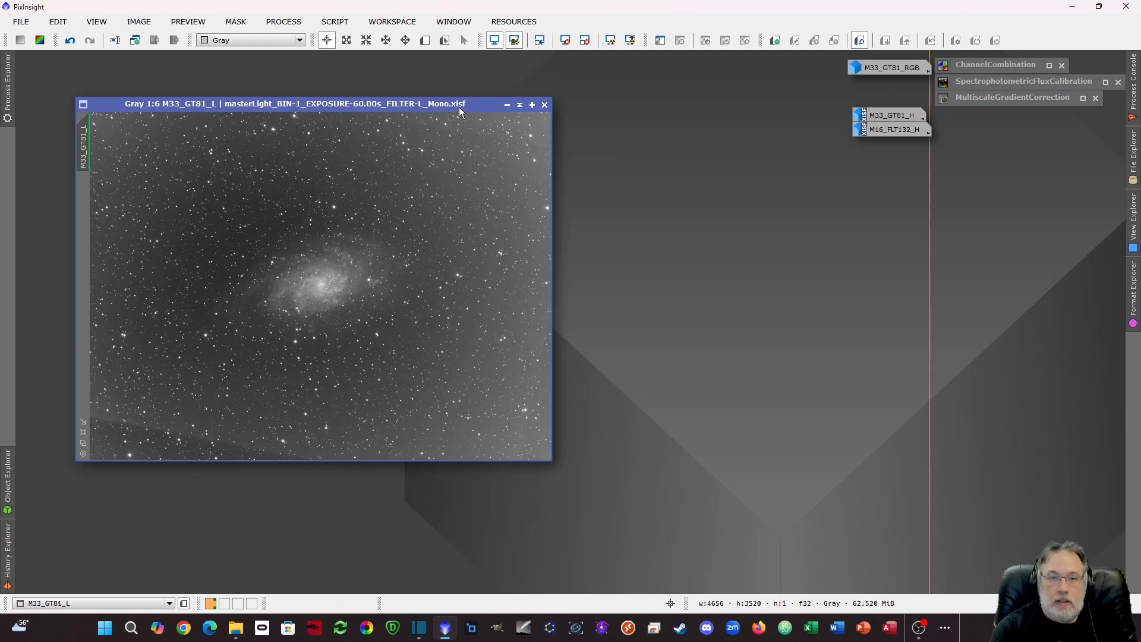
Flux-calibrate M33_GT81_L with SpectrophotometricFluxCalibration, using the Ideal QE curve and the Astronomik UV-IR Block L-2 gray filter
left_click_drag(459, 107, 425, 99)
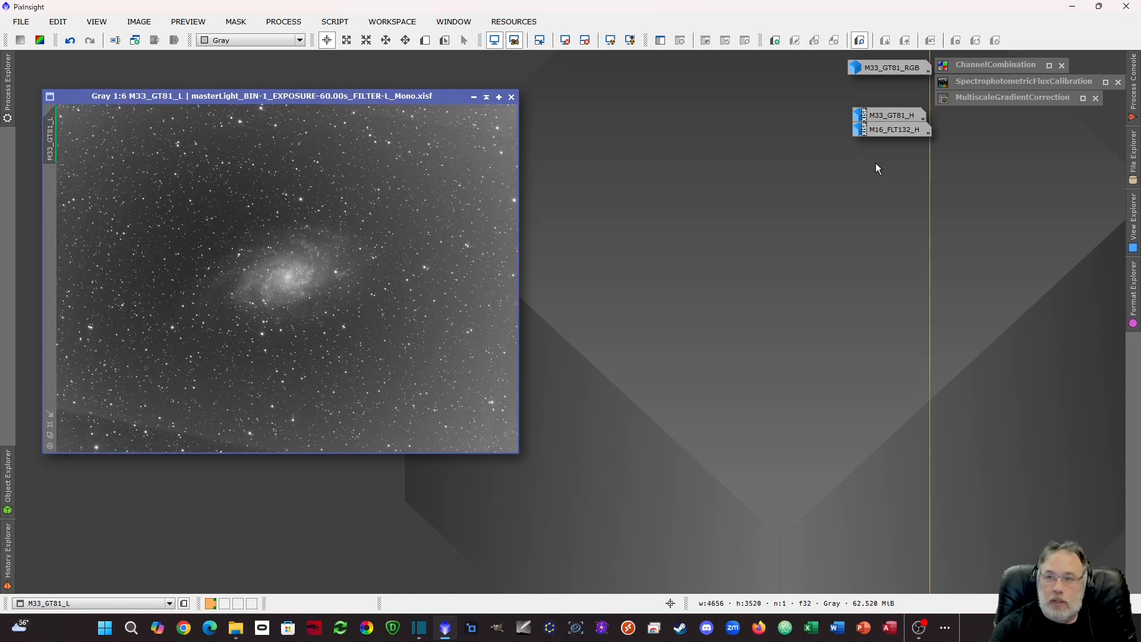
double_click(1014, 86)
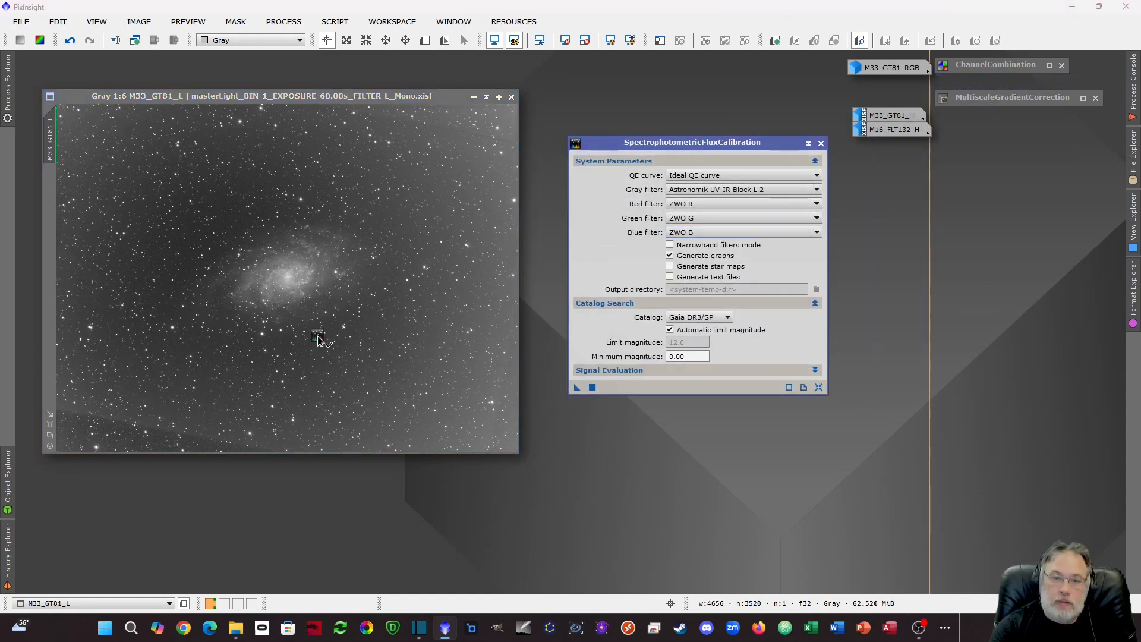
left_click_drag(318, 339, 318, 339)
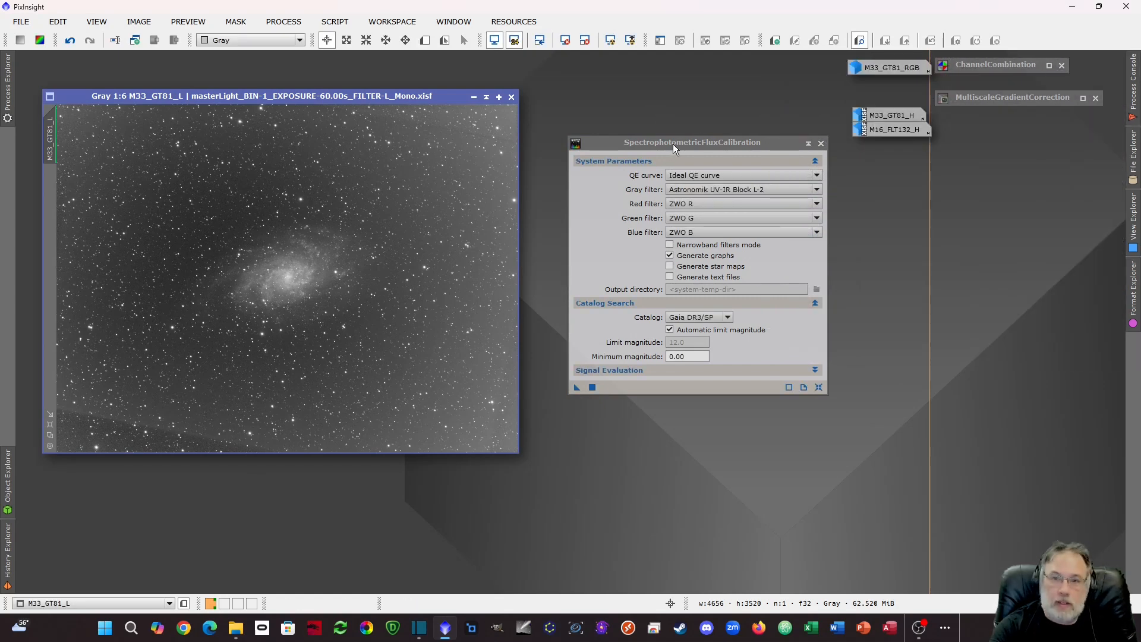
left_click_drag(673, 144, 724, 175)
left_click(859, 175)
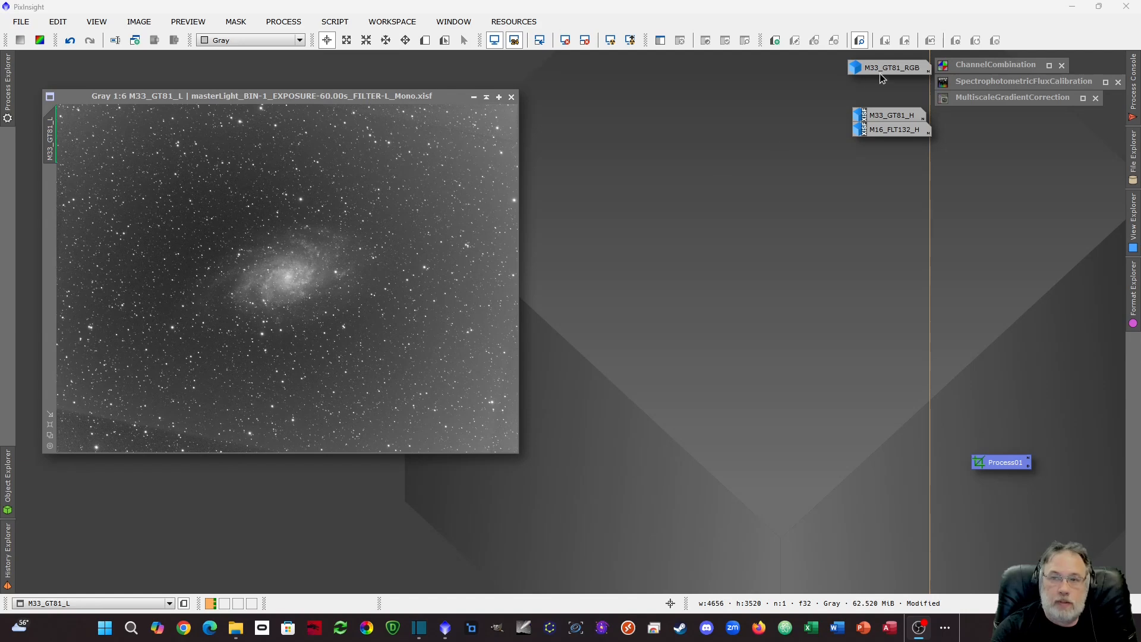
left_click_drag(880, 75, 871, 79)
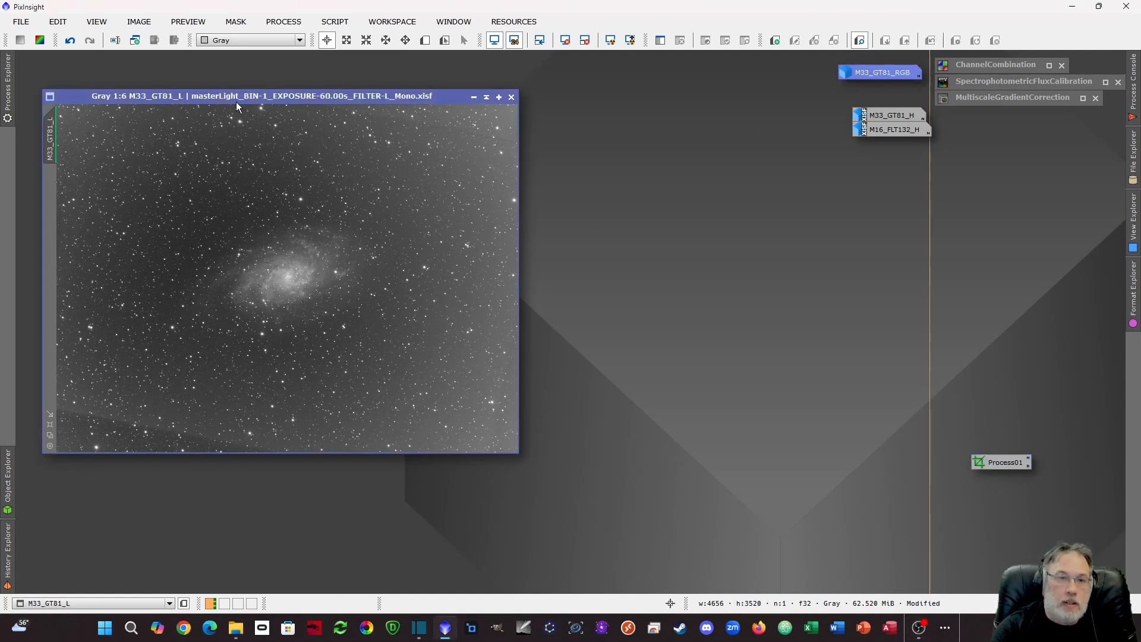
left_click_drag(236, 102, 235, 103)
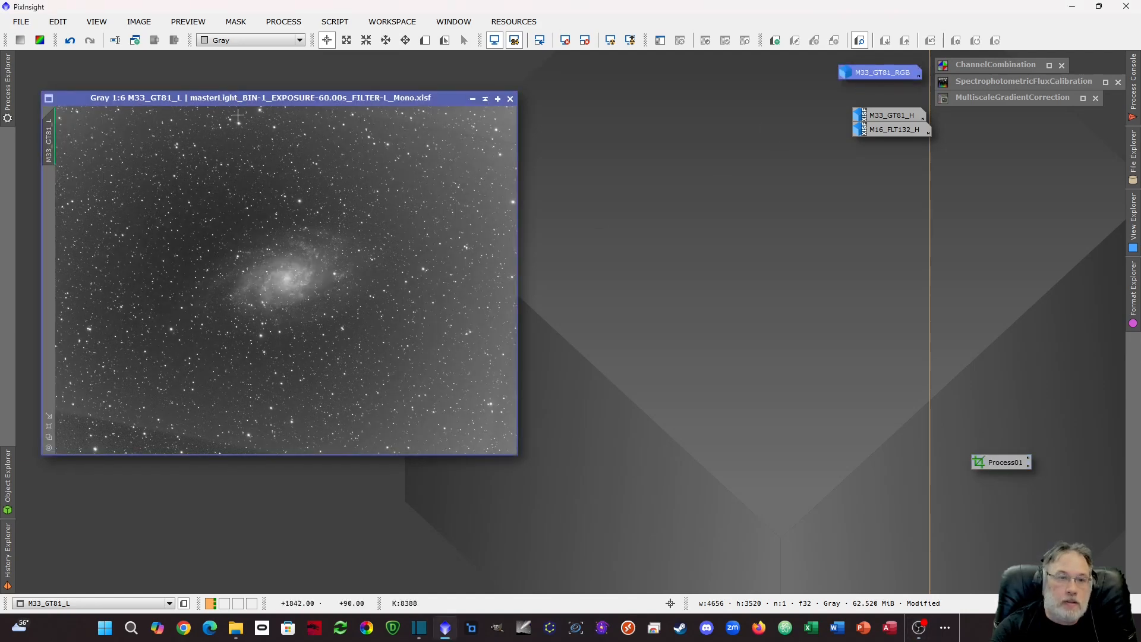
Review the gray filter choices in SpectrophotometricFluxCalibration, keep Astronomik UV-IR Block L-2, and run the calibration on M33_GT81_L again
double_click(1020, 81)
mouse_move(625, 418)
left_mouse_down()
mouse_move(335, 395)
mouse_move(261, 341)
mouse_move(652, 431)
mouse_move(627, 419)
left_mouse_up()
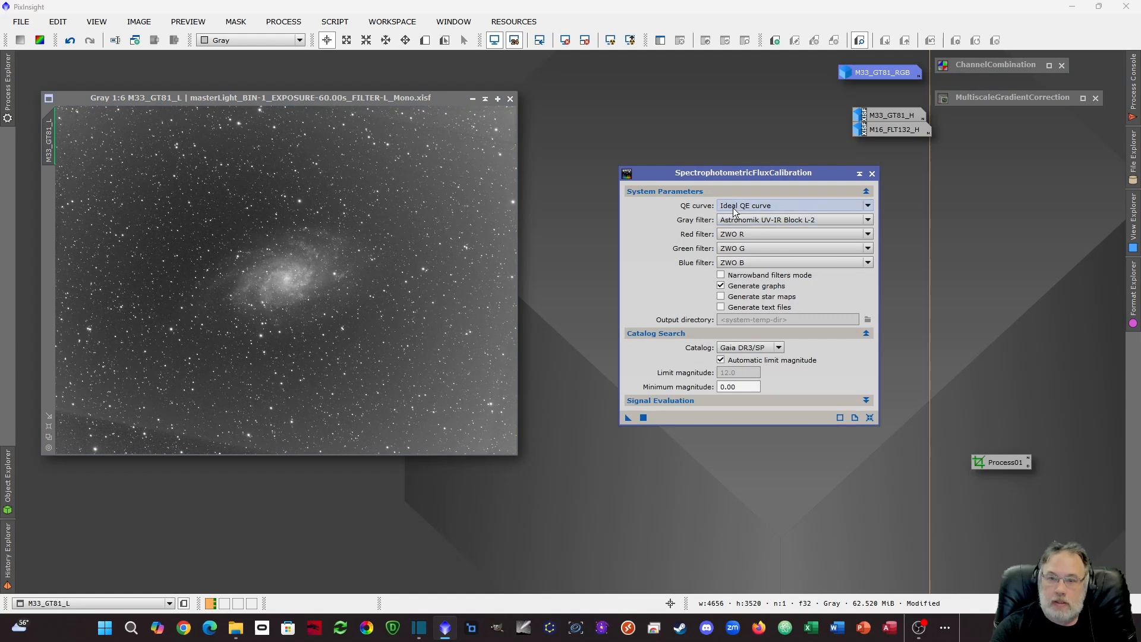
left_click(742, 220)
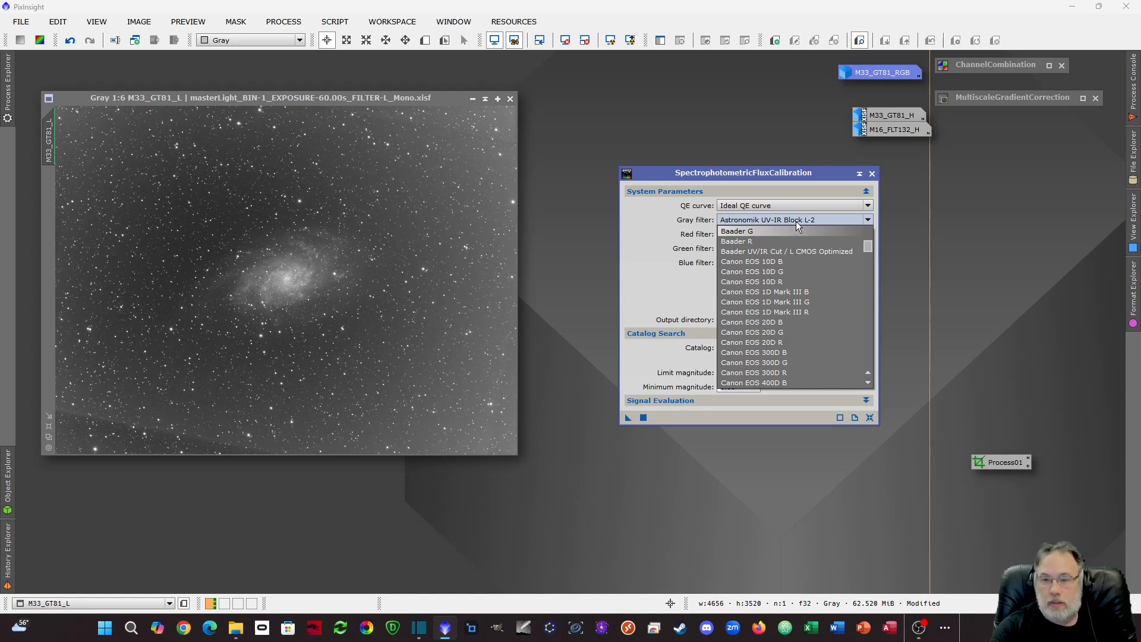
left_click_drag(867, 246, 864, 379)
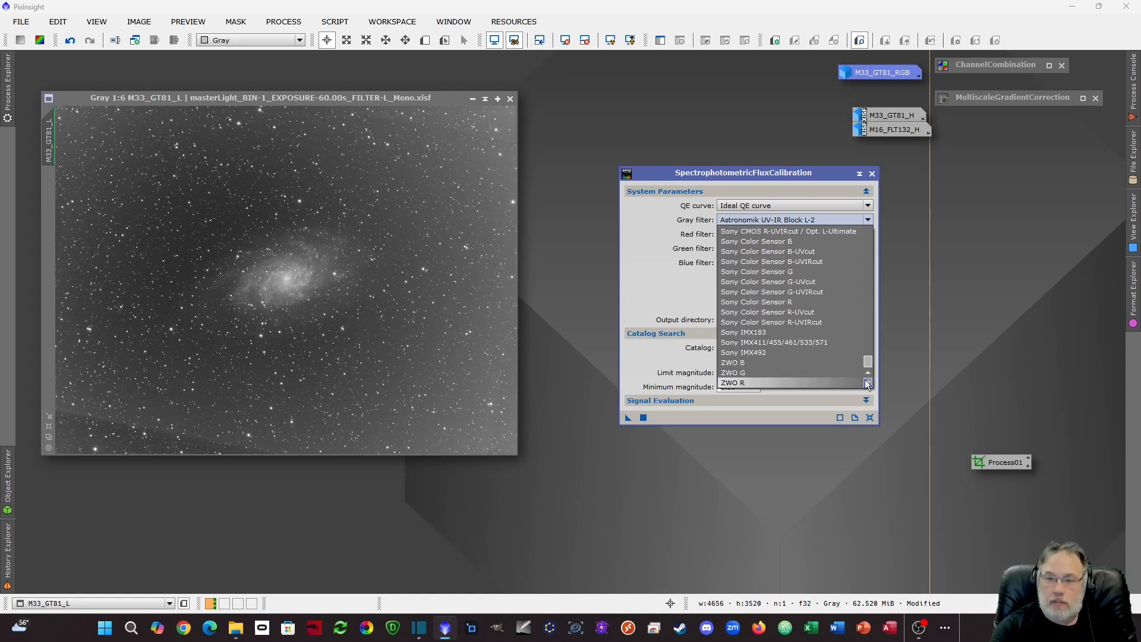
left_click(572, 349)
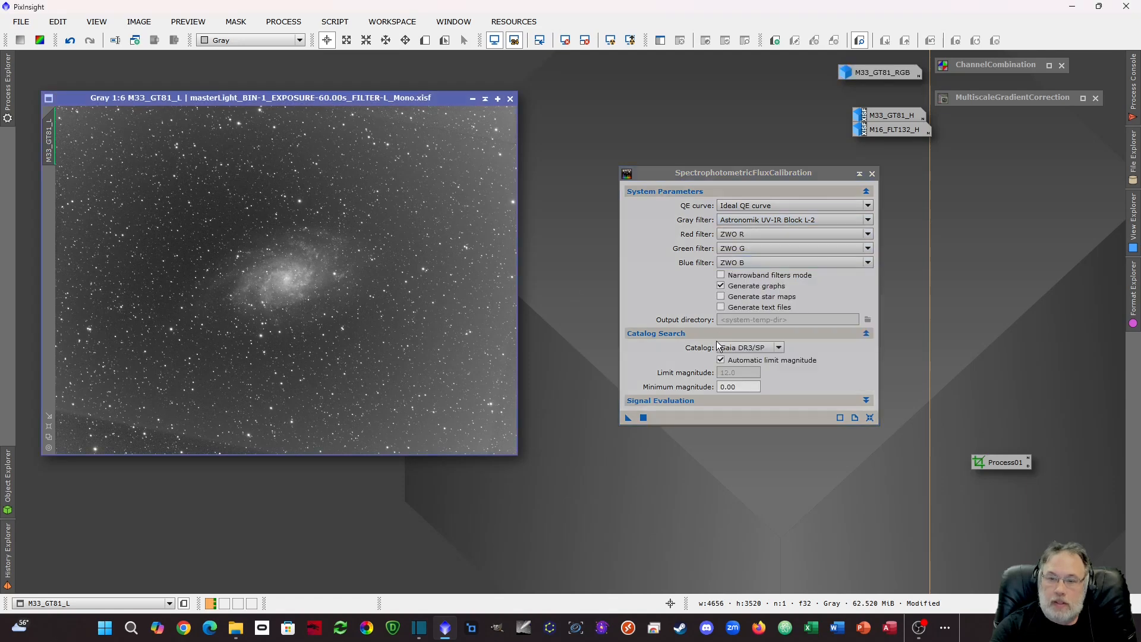
left_click(627, 418)
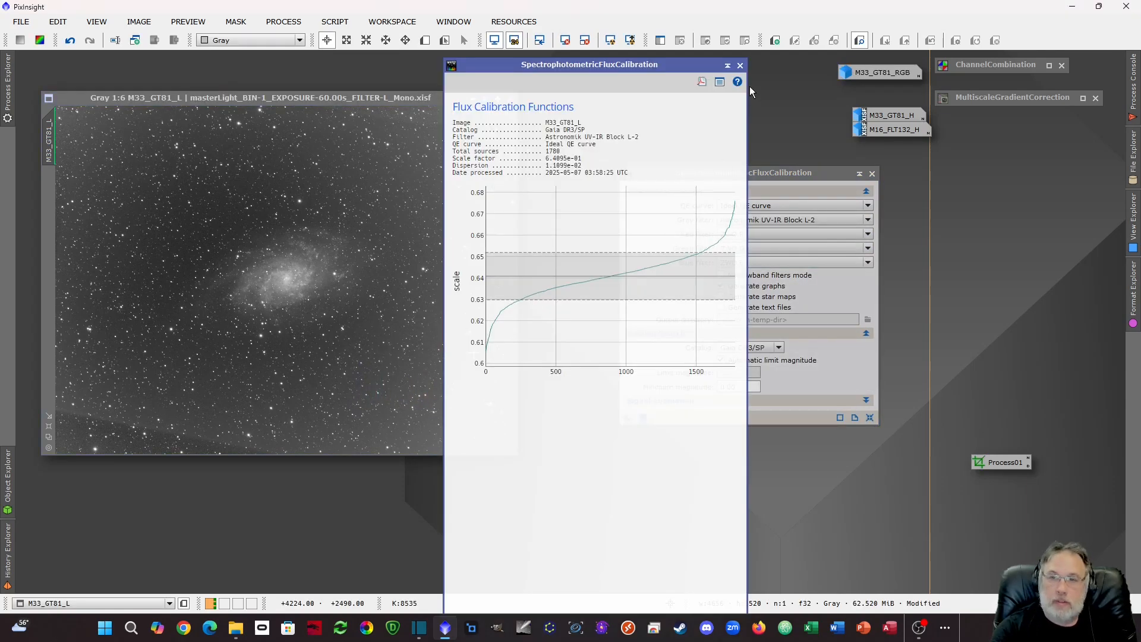
left_click(740, 65)
left_click_drag(797, 172, 784, 171)
double_click(785, 171)
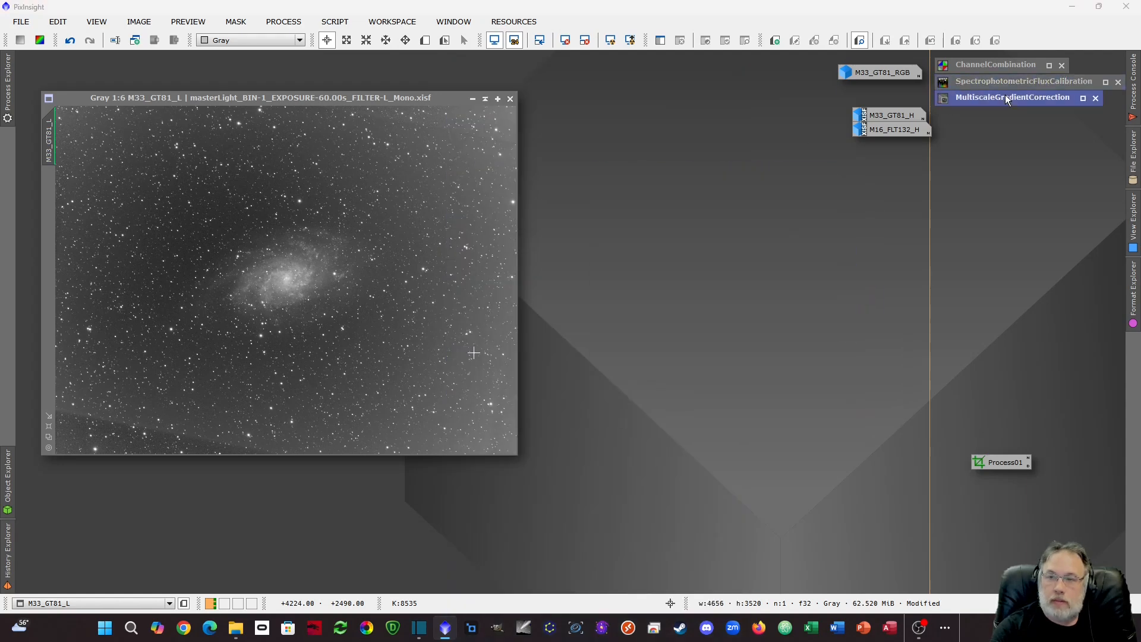
Reset MultiscaleGradientCorrection to its defaults with the gradient model shown, and create a preview covering the whole M33_GT81_L image
double_click(1004, 95)
left_click_drag(709, 110, 711, 113)
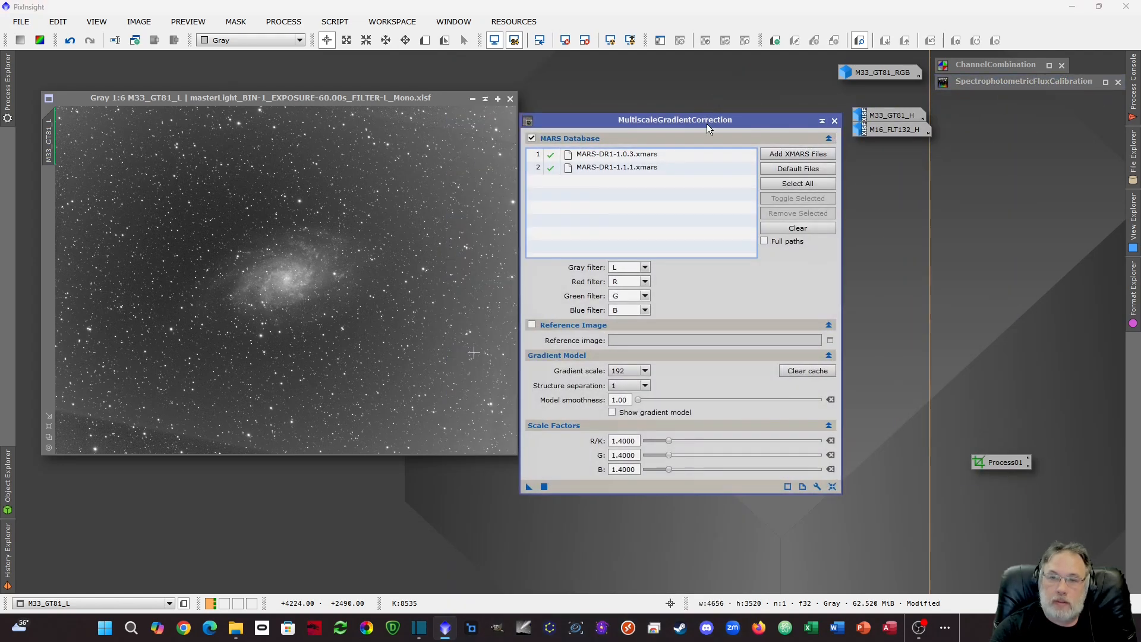
left_click(832, 486)
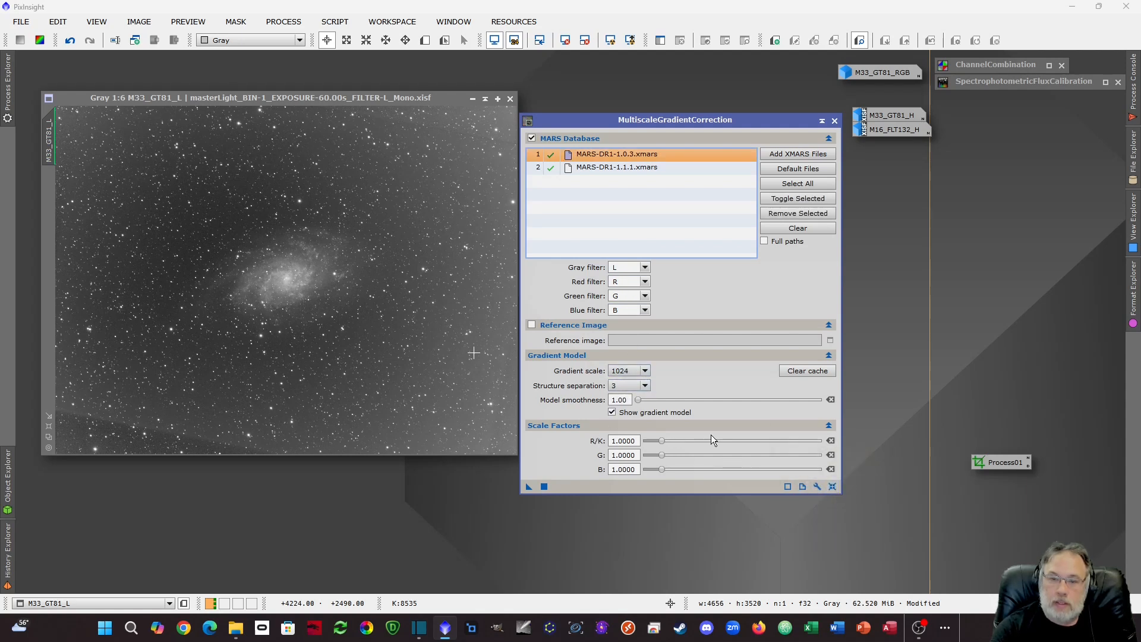
left_click(528, 487)
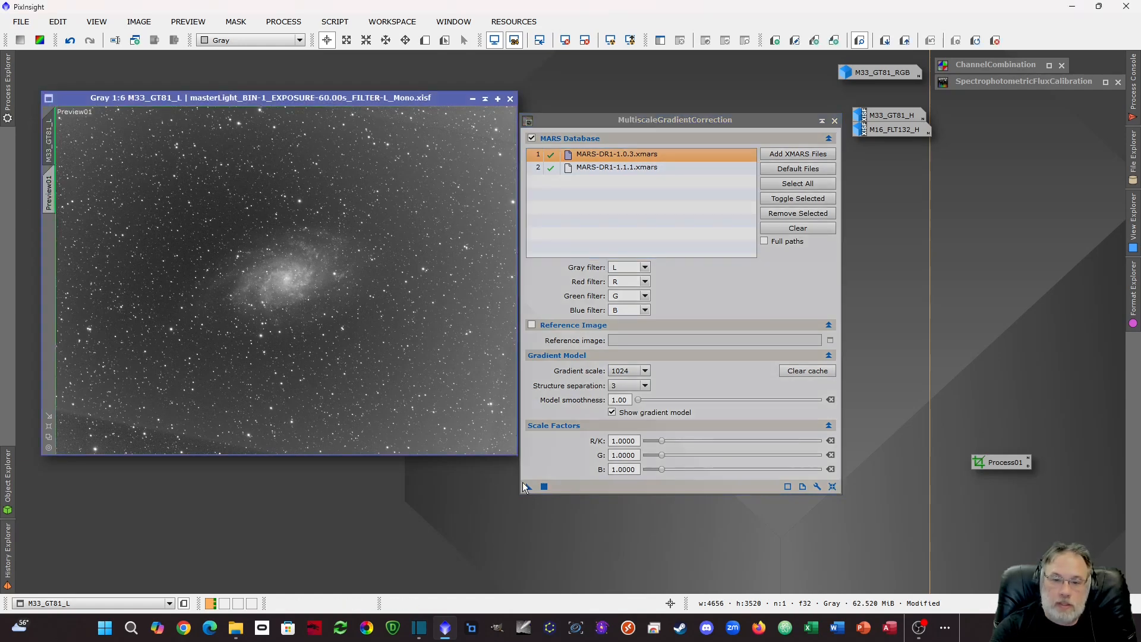
Generate the gradient model on Preview01 of M33_GT81_L at gradient scale 1024 and structure separation 3, and inspect it
left_click(48, 193)
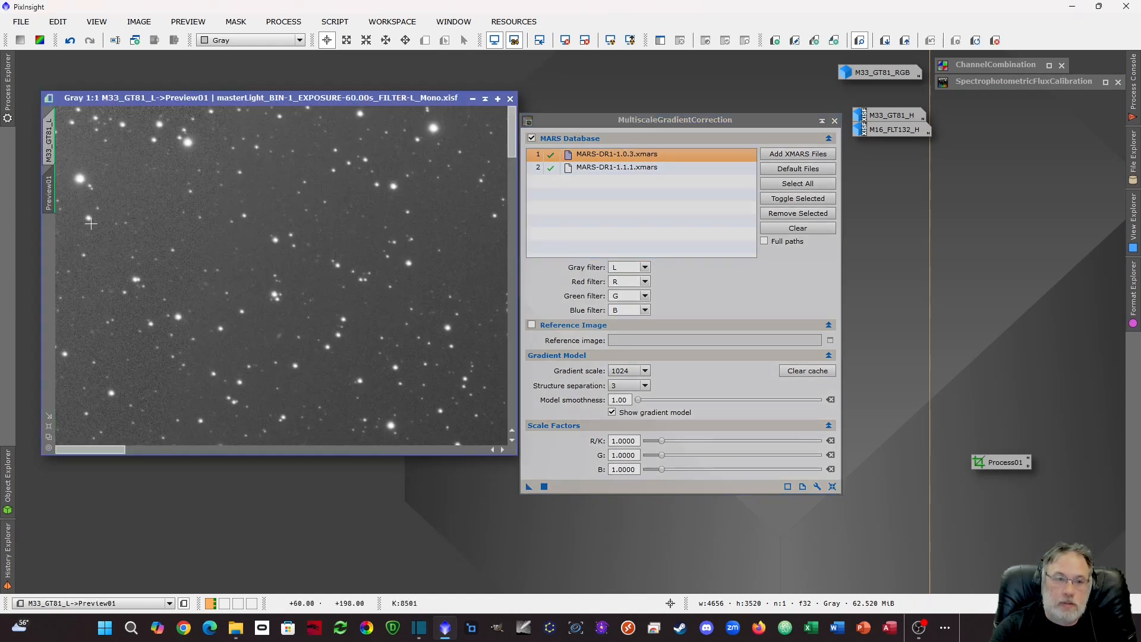
left_click(49, 438)
left_click_drag(528, 486, 297, 354)
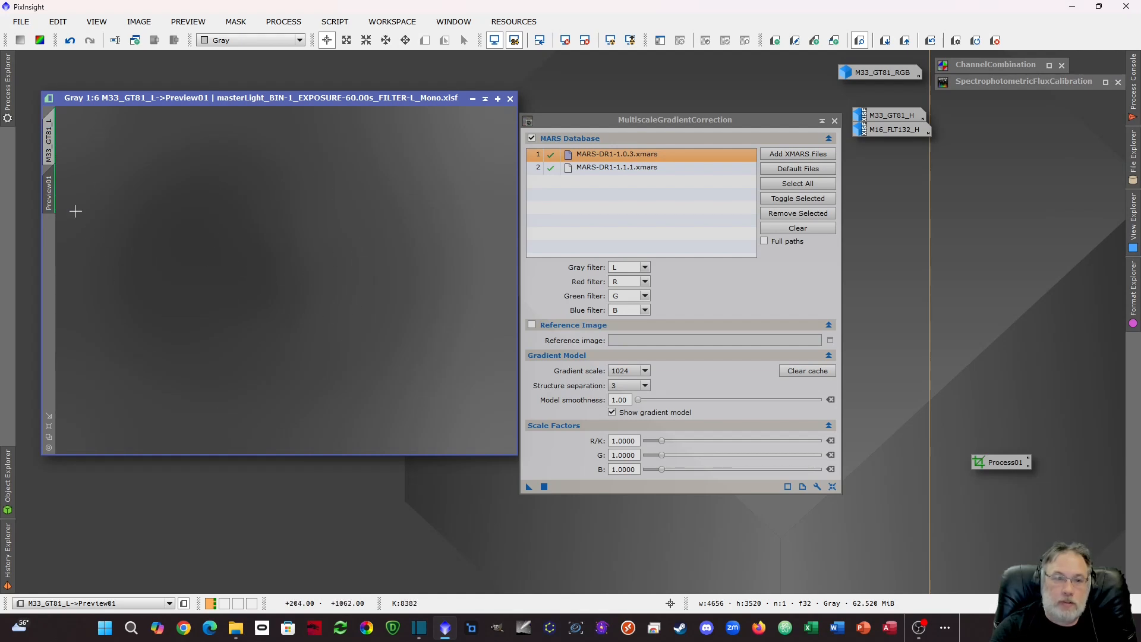
left_click(49, 145)
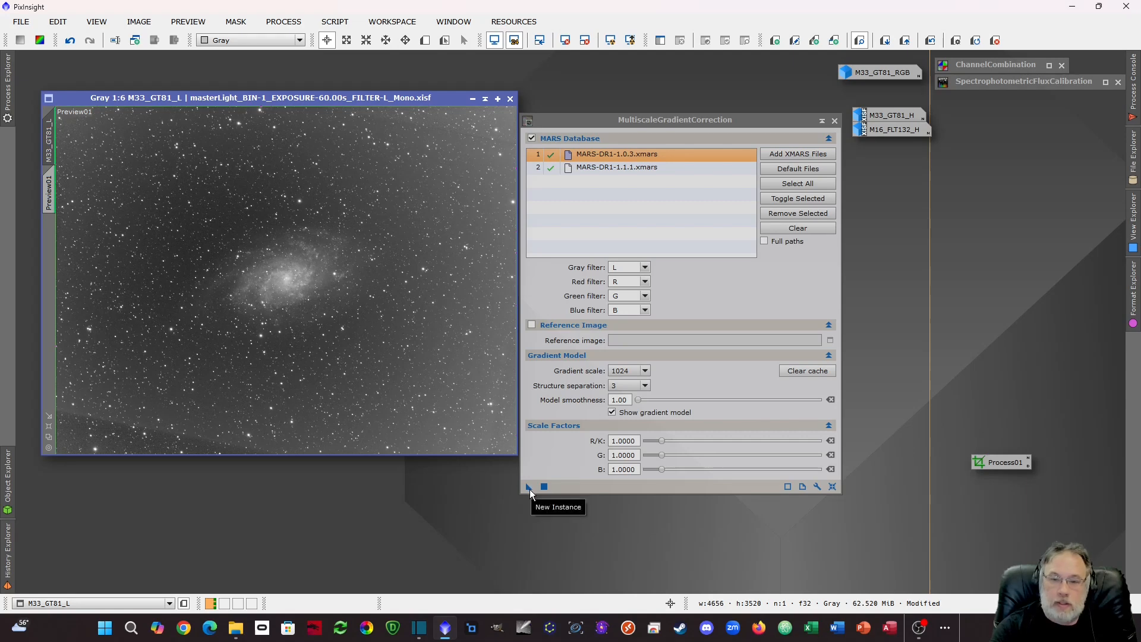
Turn off the gradient model display and apply MultiscaleGradientCorrection to M33_GT81_L at gradient scale 1024
left_click(612, 412)
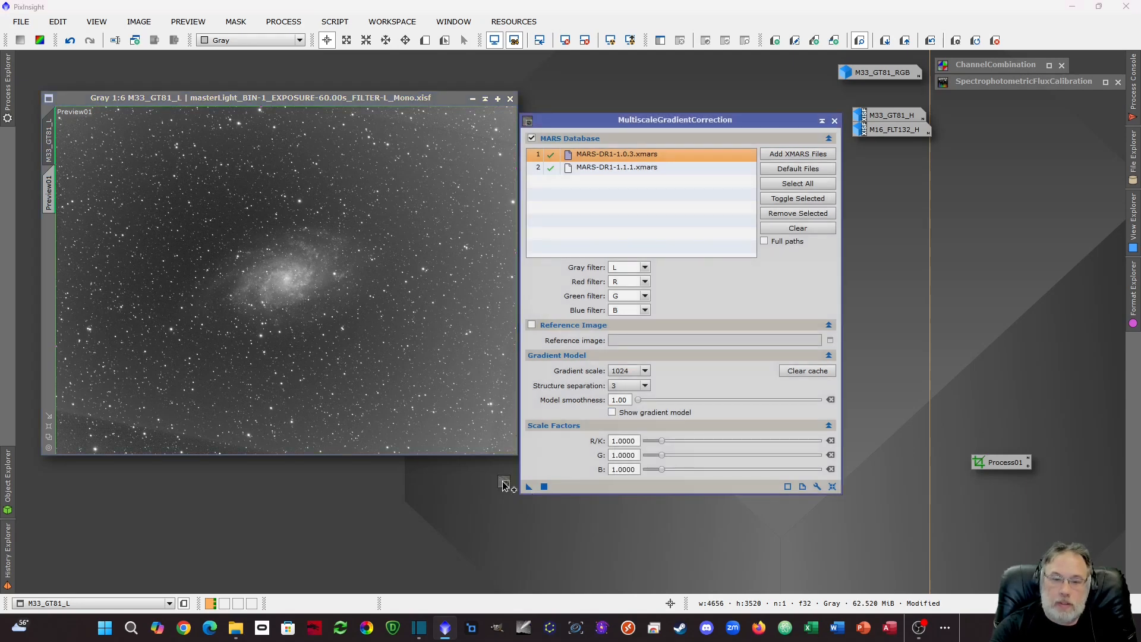
left_click(528, 486)
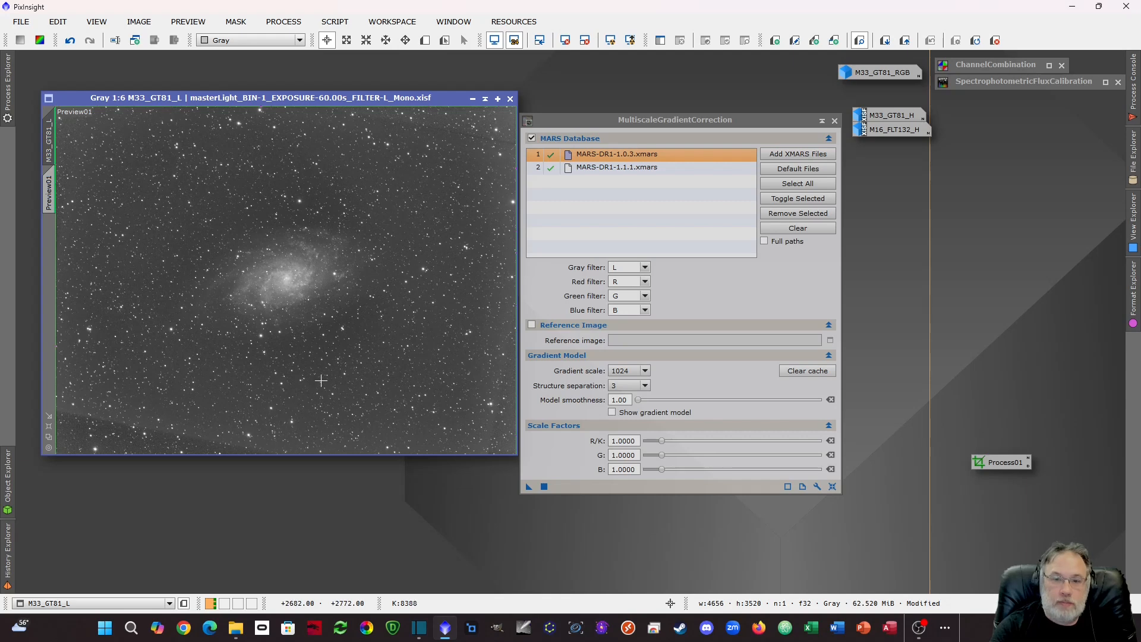
Undo the scale 1024 correction on M33_GT81_L and reapply MultiscaleGradientCorrection at gradient scale 512
left_click(645, 372)
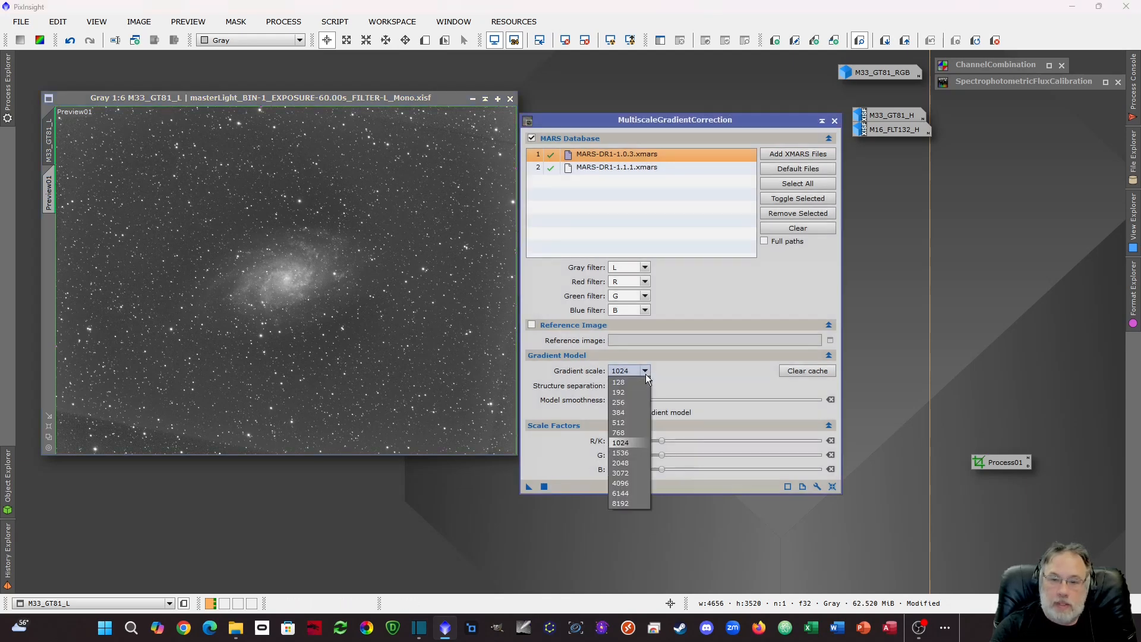
left_click(619, 423)
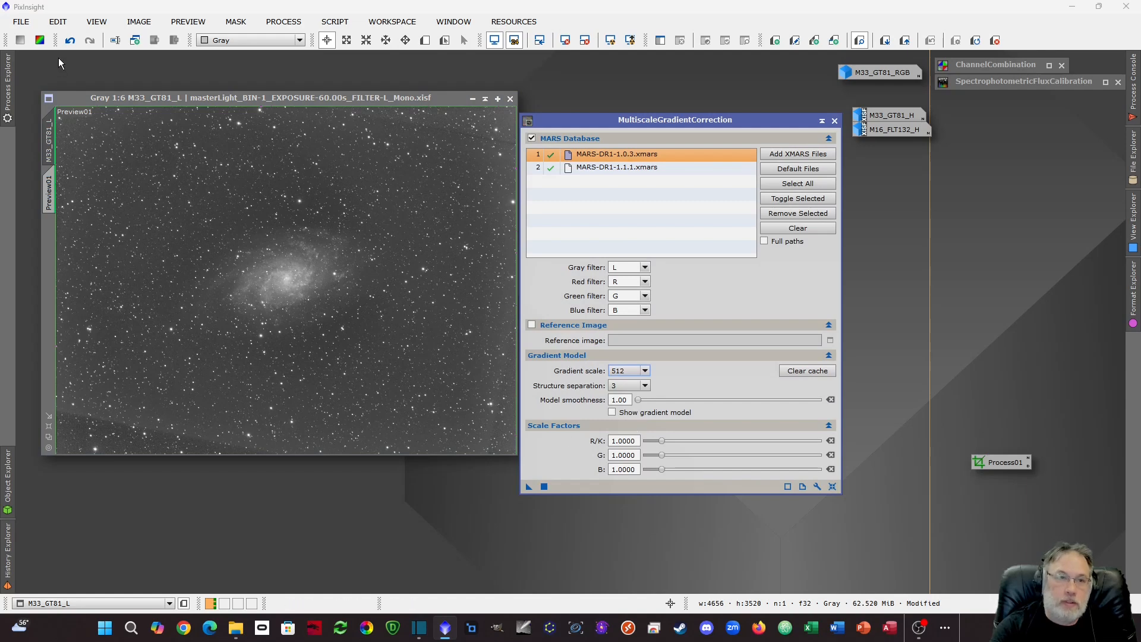
left_click(70, 41)
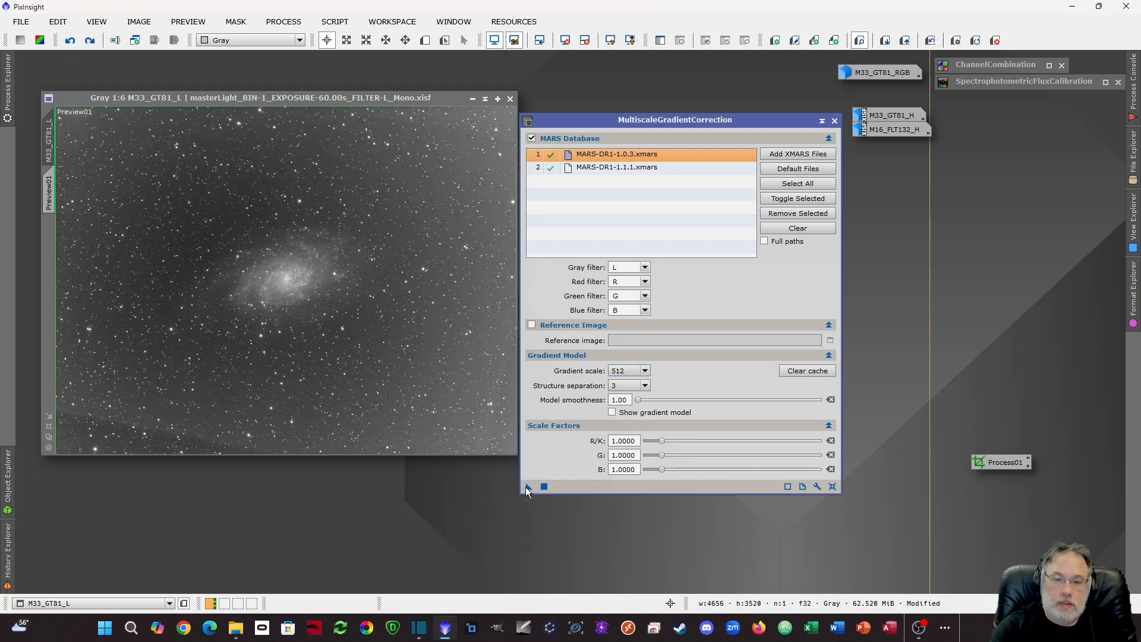
left_click_drag(528, 486, 255, 364)
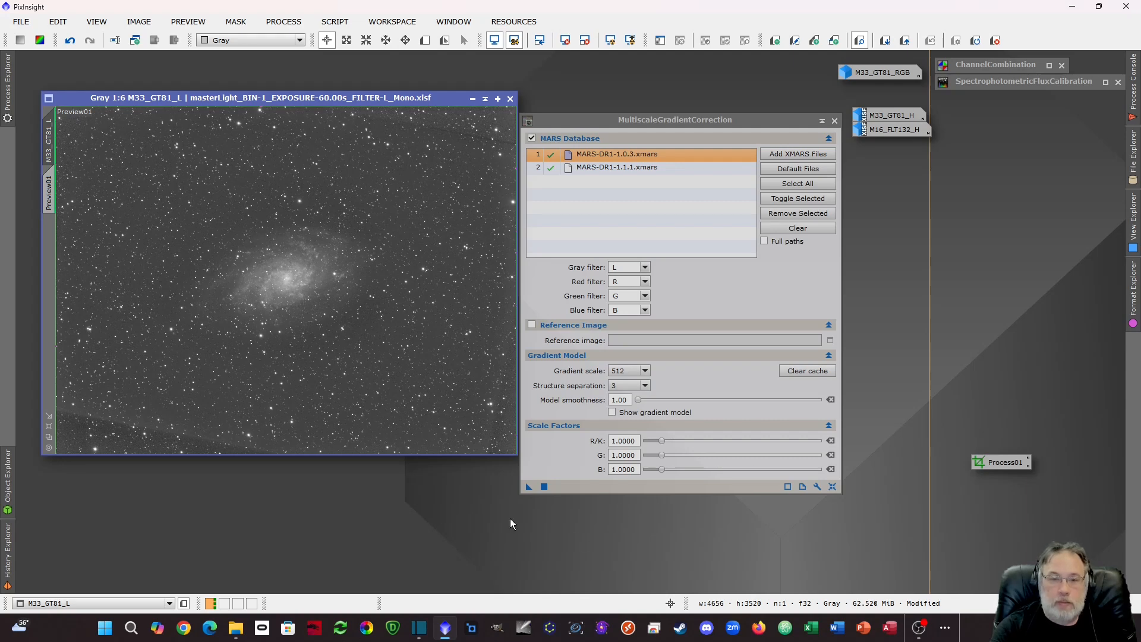
Crop M33_GT81_L to 3762 × 2820 pixels with the saved DynamicCrop process Process01 and fit the window to the image
left_click(821, 121)
left_click_drag(1002, 462, 327, 321)
left_click(600, 350)
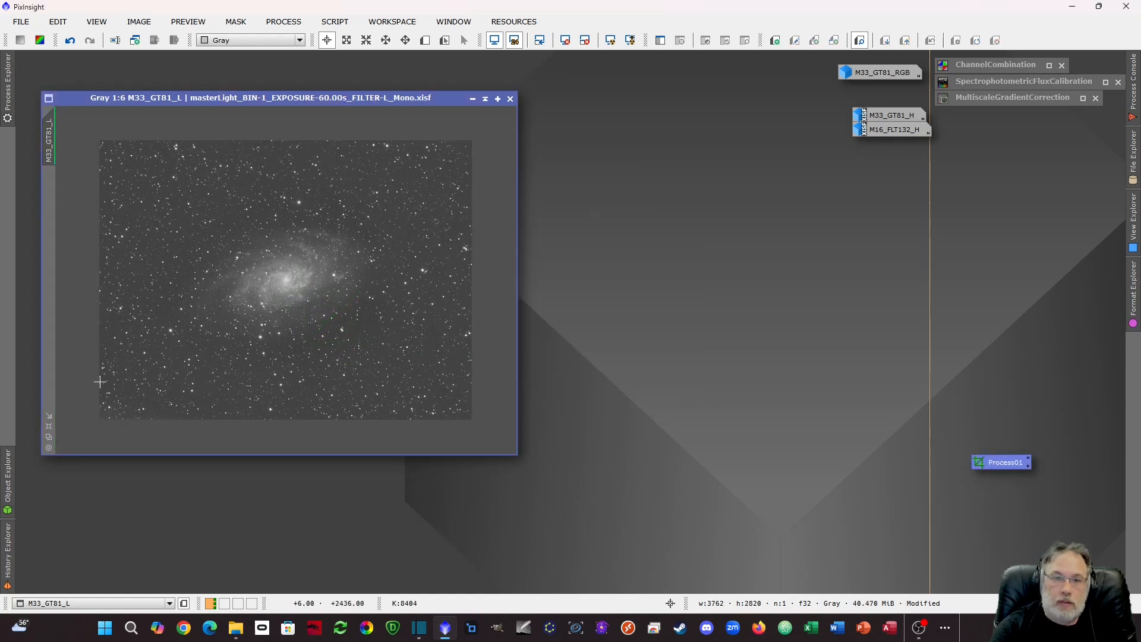
left_click(48, 436)
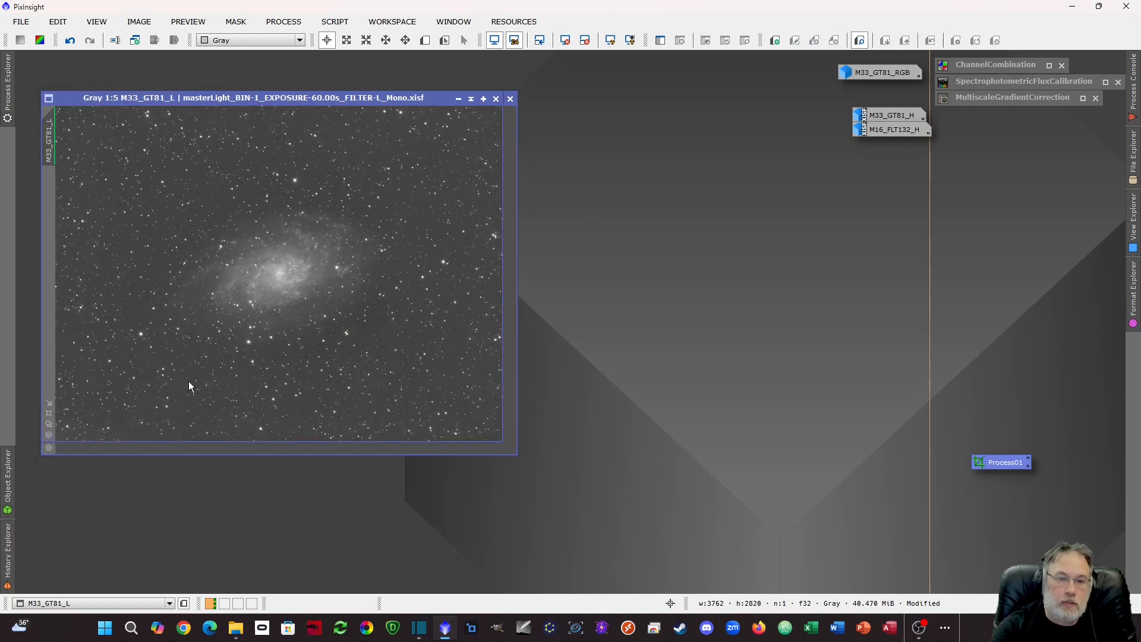
Minimize M33_GT81_L, open M33_GT81_H and place its window to leave room for the process dialogs
left_click(458, 100)
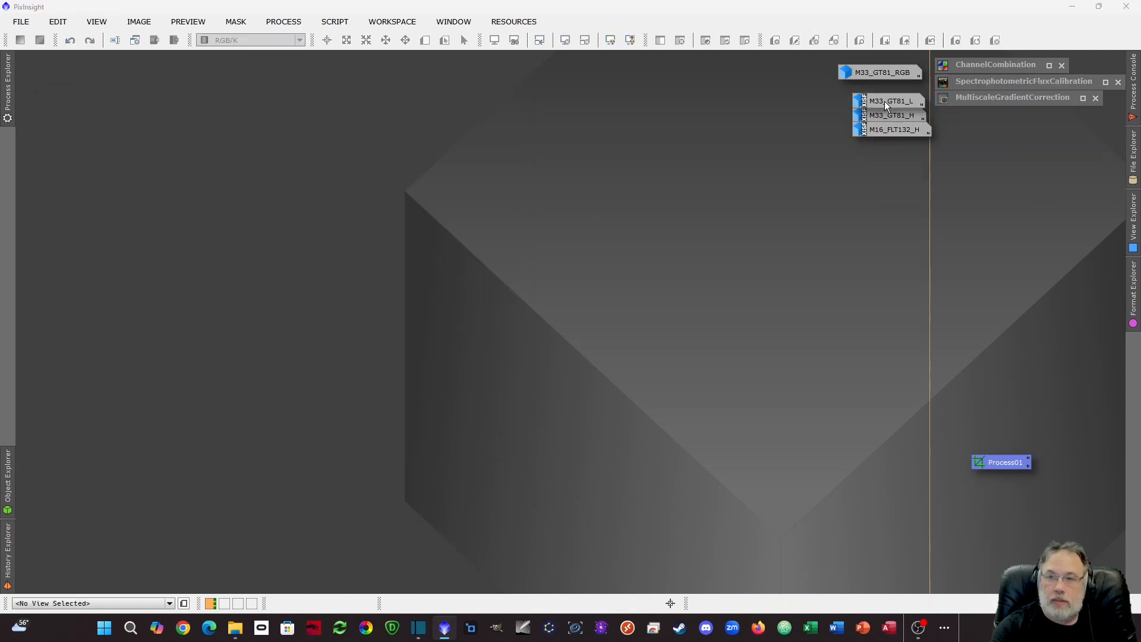
double_click(882, 117)
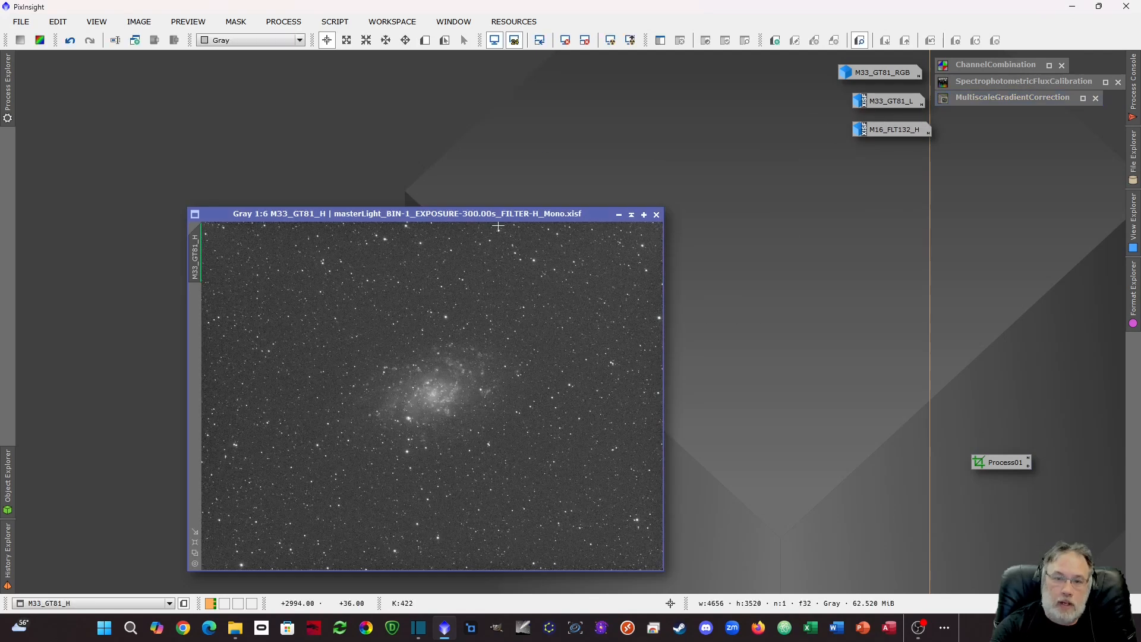
left_click_drag(490, 216, 359, 107)
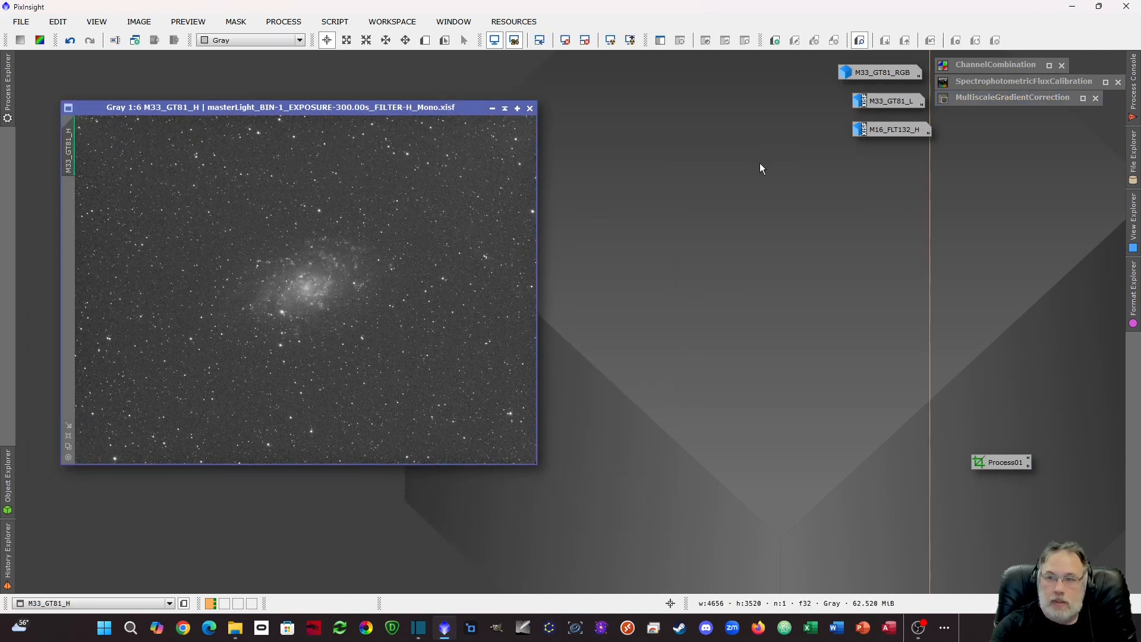
left_click_drag(462, 102, 432, 99)
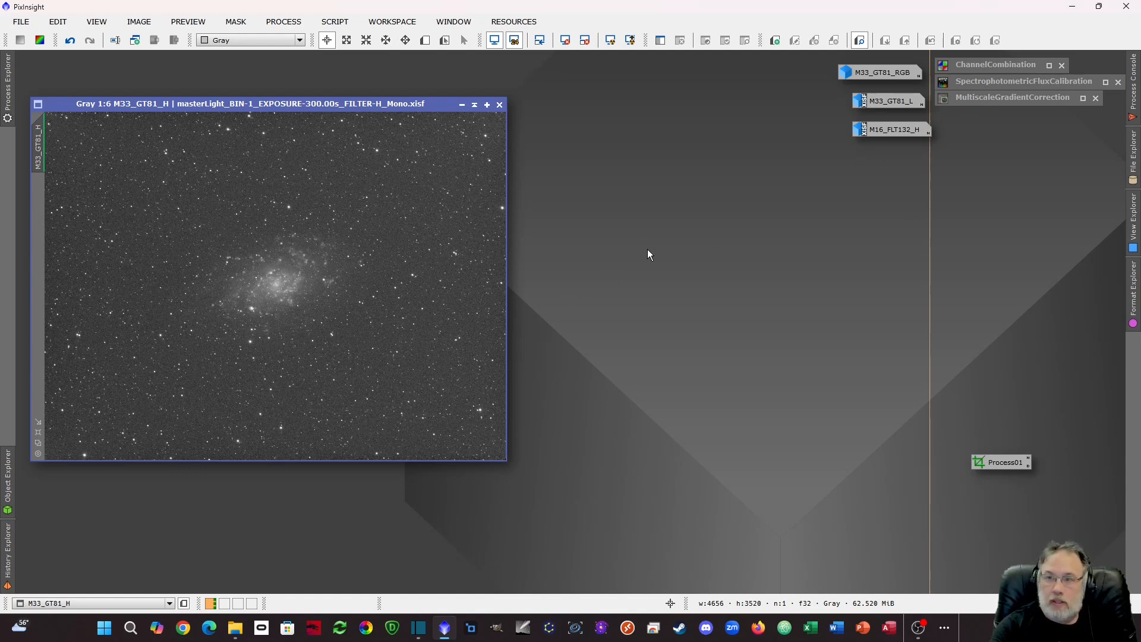
Open the MultiscaleGradientCorrection and SpectrophotometricFluxCalibration dialogs, enable narrowband filters mode and set the gray filter bandwidth to 7 nm
double_click(1025, 98)
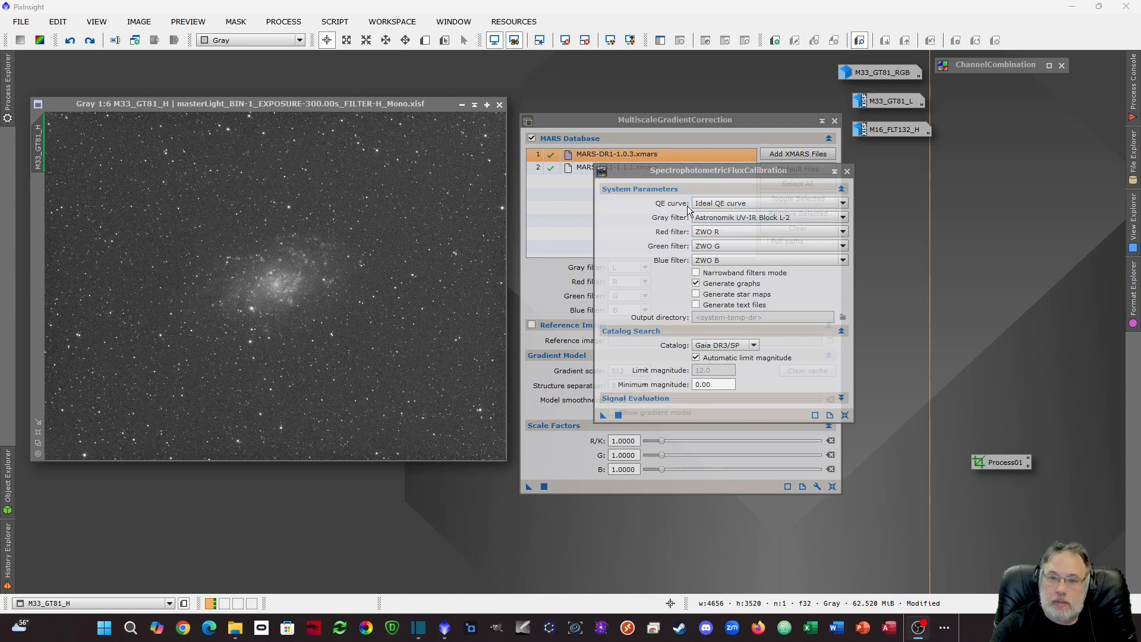
left_click(722, 218)
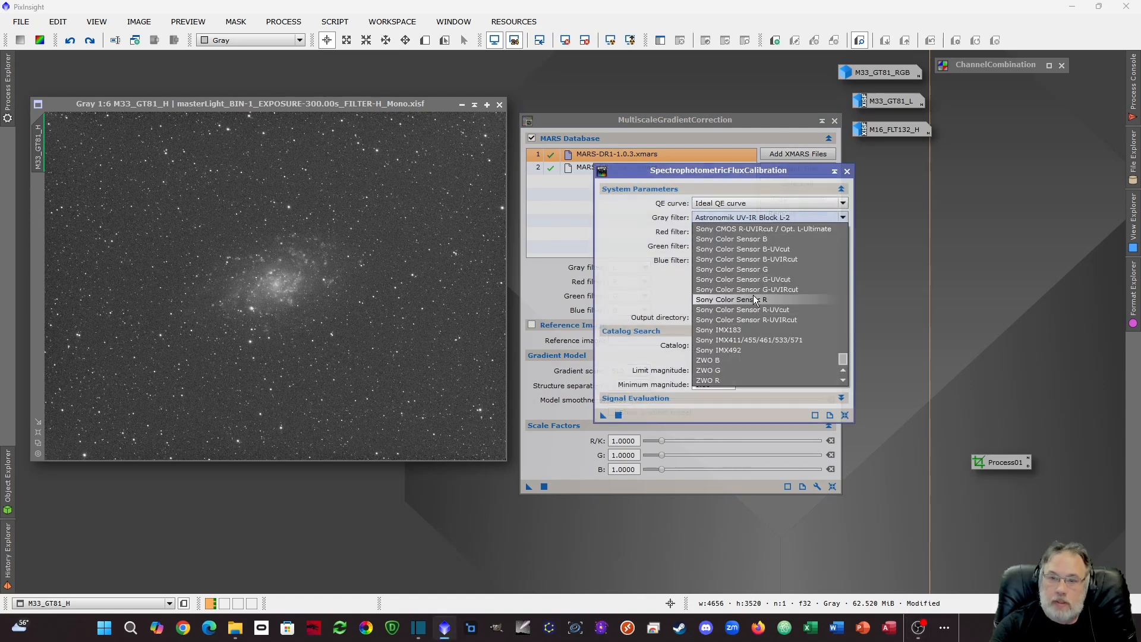
scroll(752, 297, "up", 1)
left_click(652, 283)
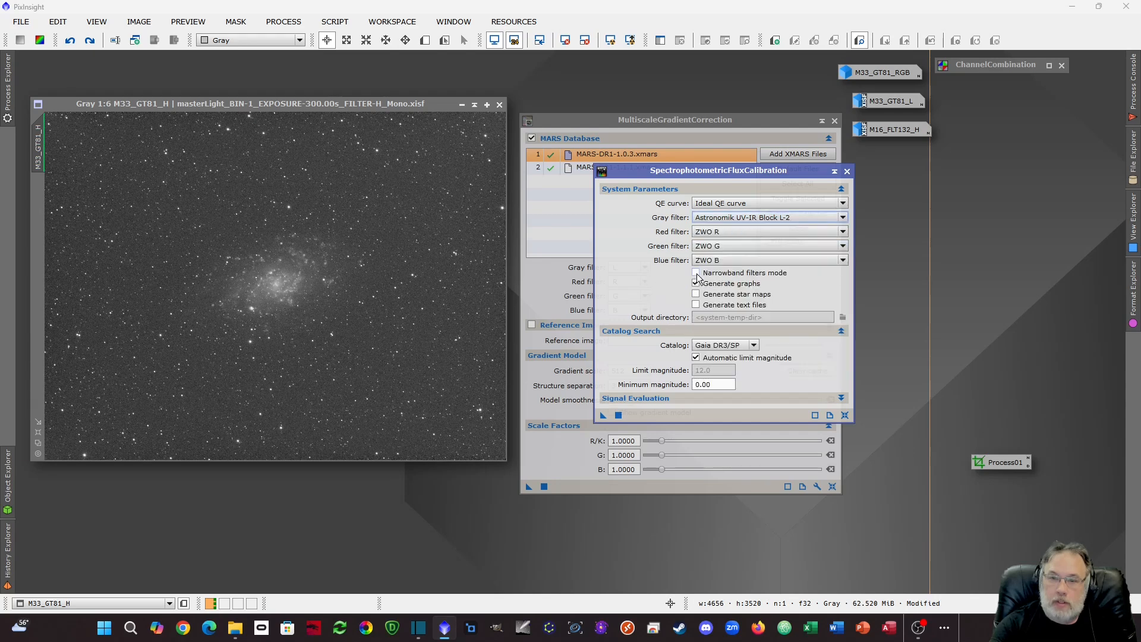
left_click(696, 273)
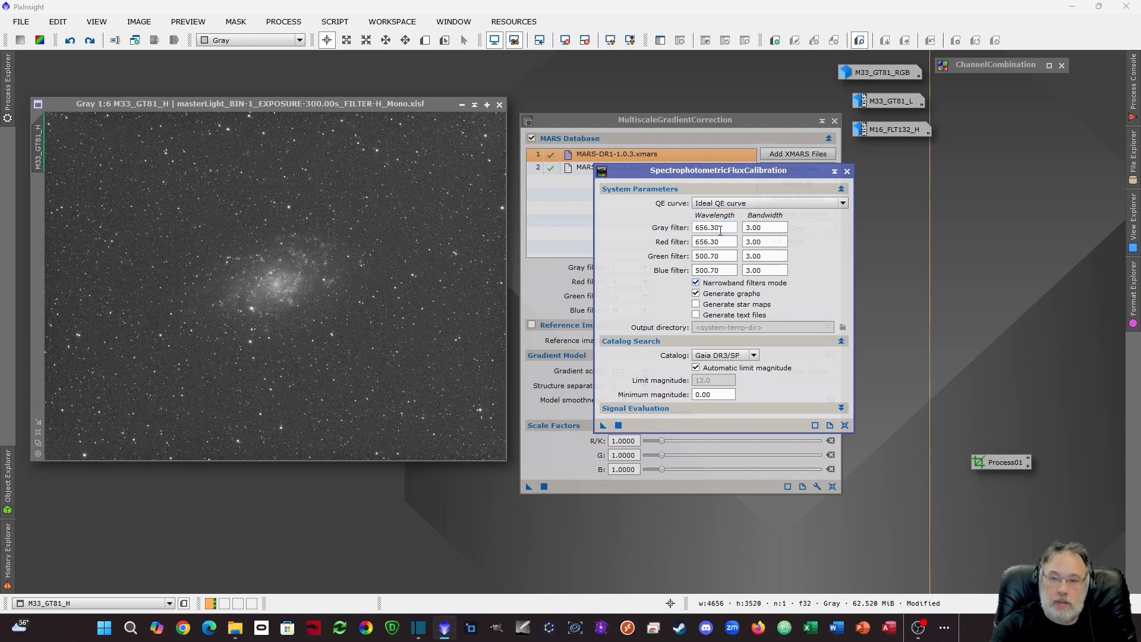
left_click(748, 230)
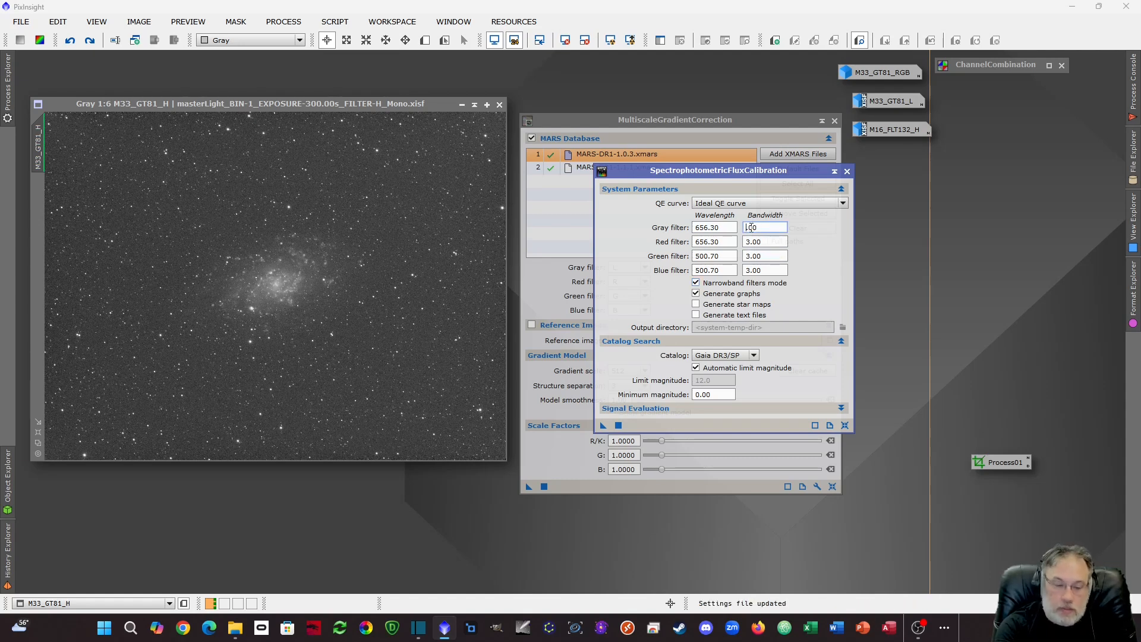
key("BackSpace")
type("7")
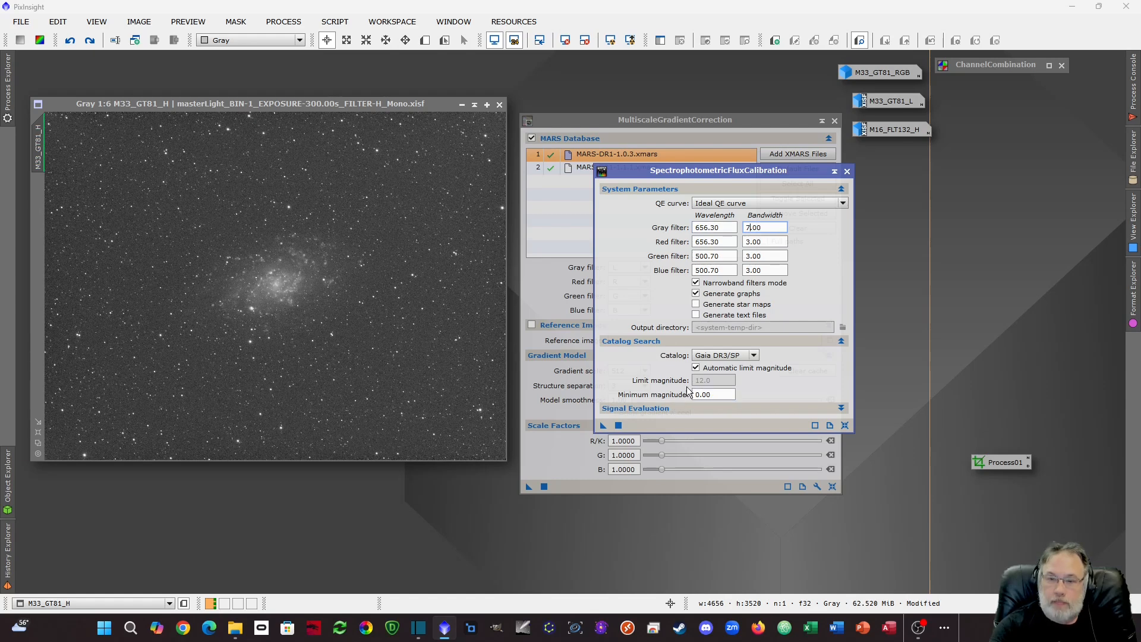
Apply SpectrophotometricFluxCalibration to M33_GT81_H, close the flux calibration graph and collapse the process dialog
left_click_drag(603, 426, 327, 309)
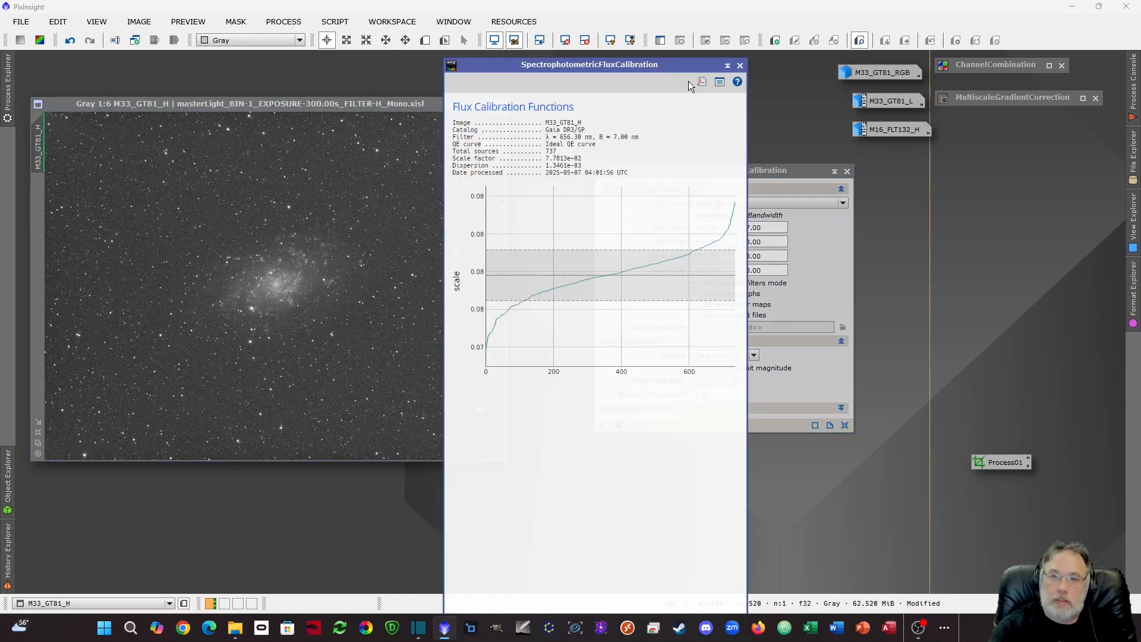
left_click(740, 66)
left_click(834, 171)
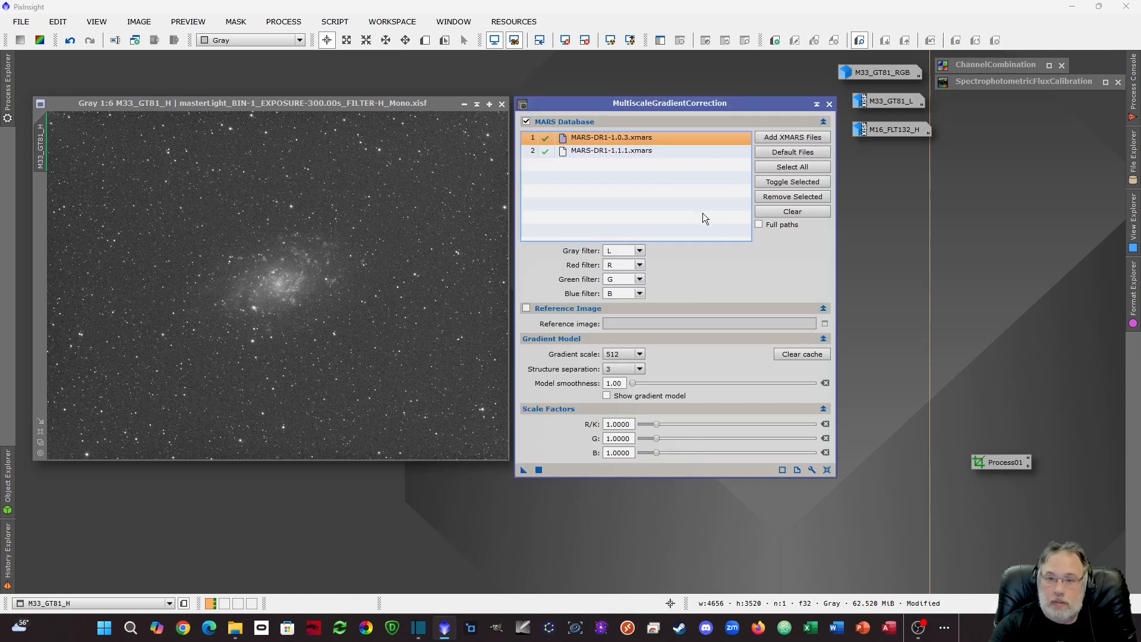
Apply MultiscaleGradientCorrection to M33_GT81_H with gray filter Ha, gradient scale 1024 and the gradient model shown
left_click(639, 250)
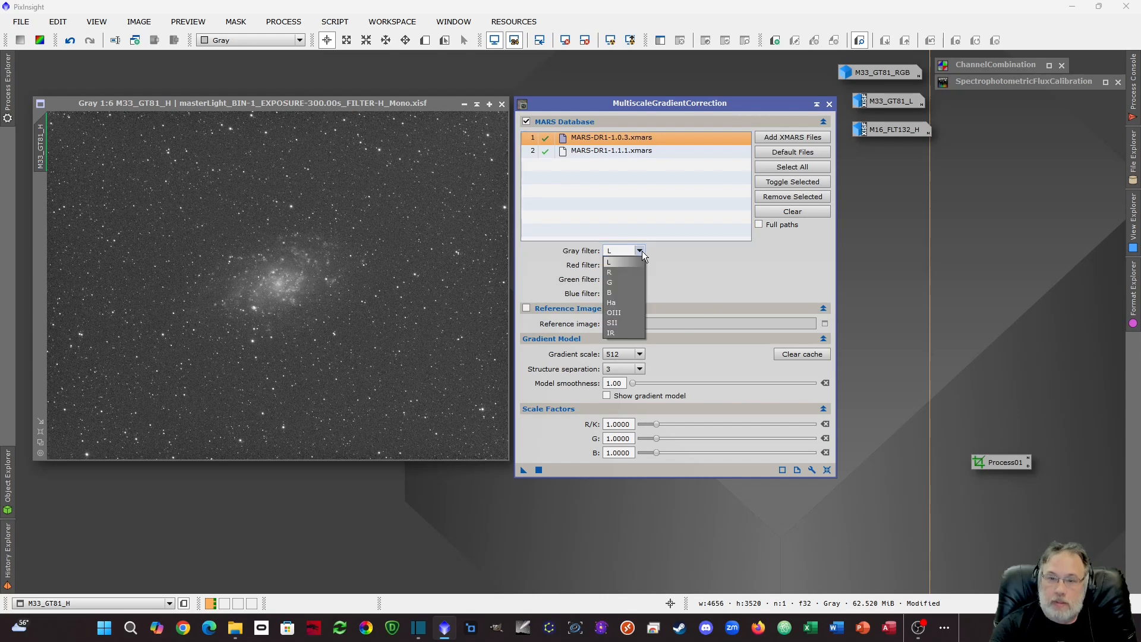
left_click(629, 301)
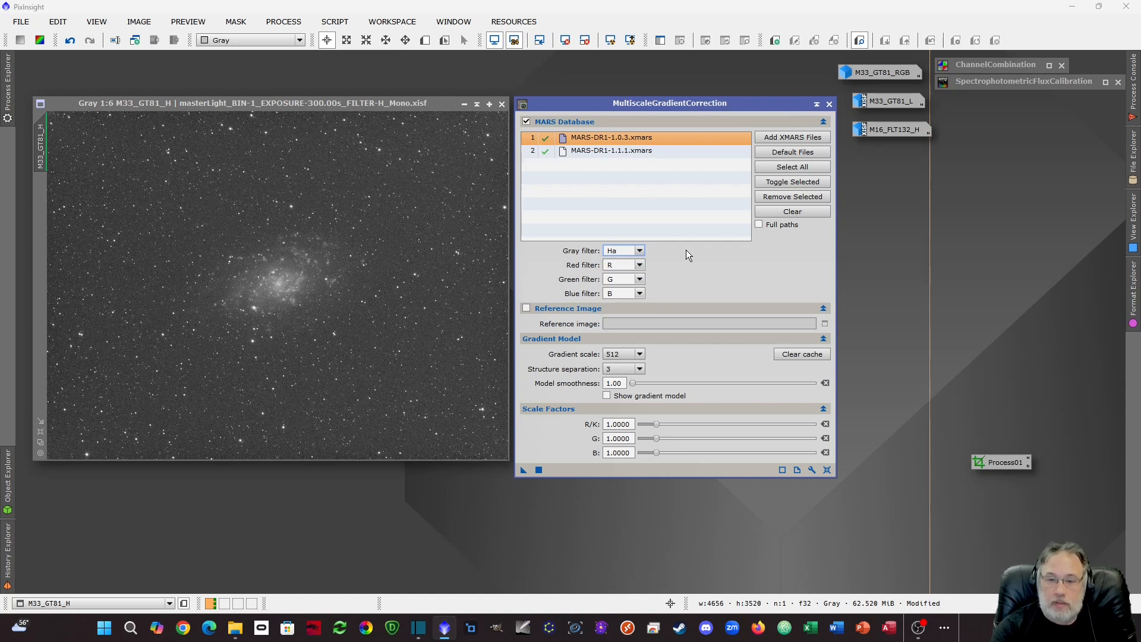
left_click(640, 354)
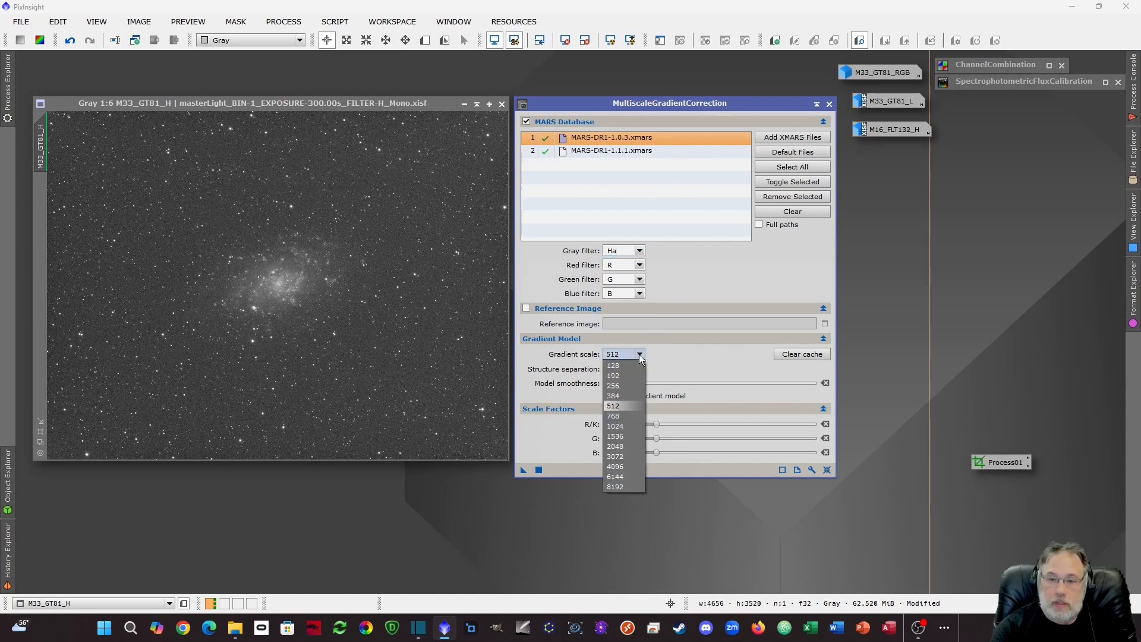
left_click(628, 425)
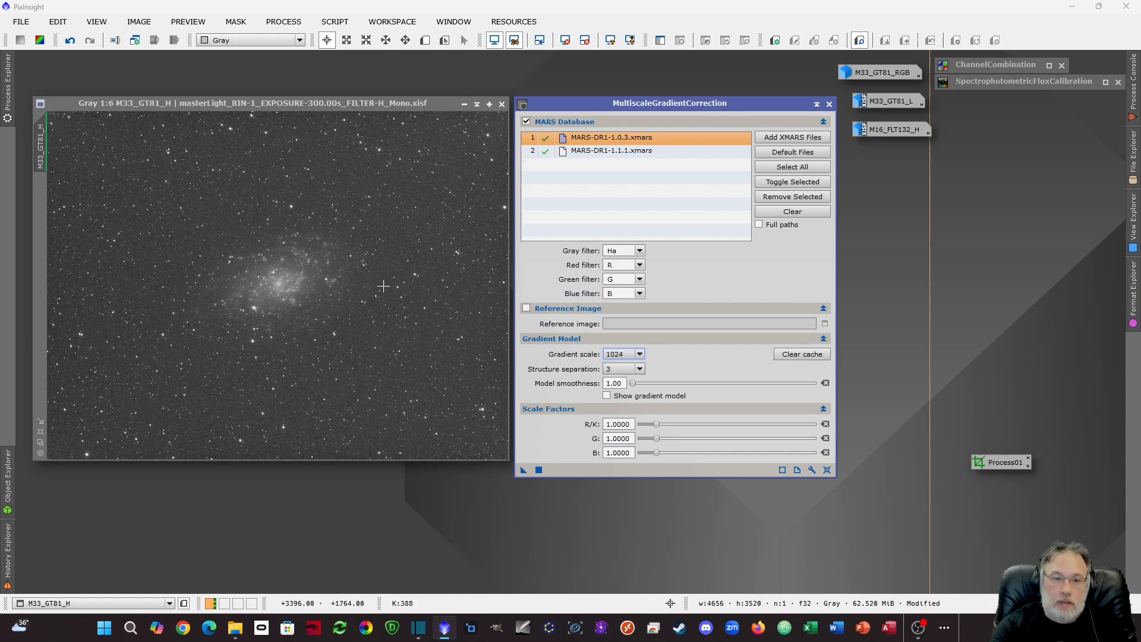
mouse_move(46, 157)
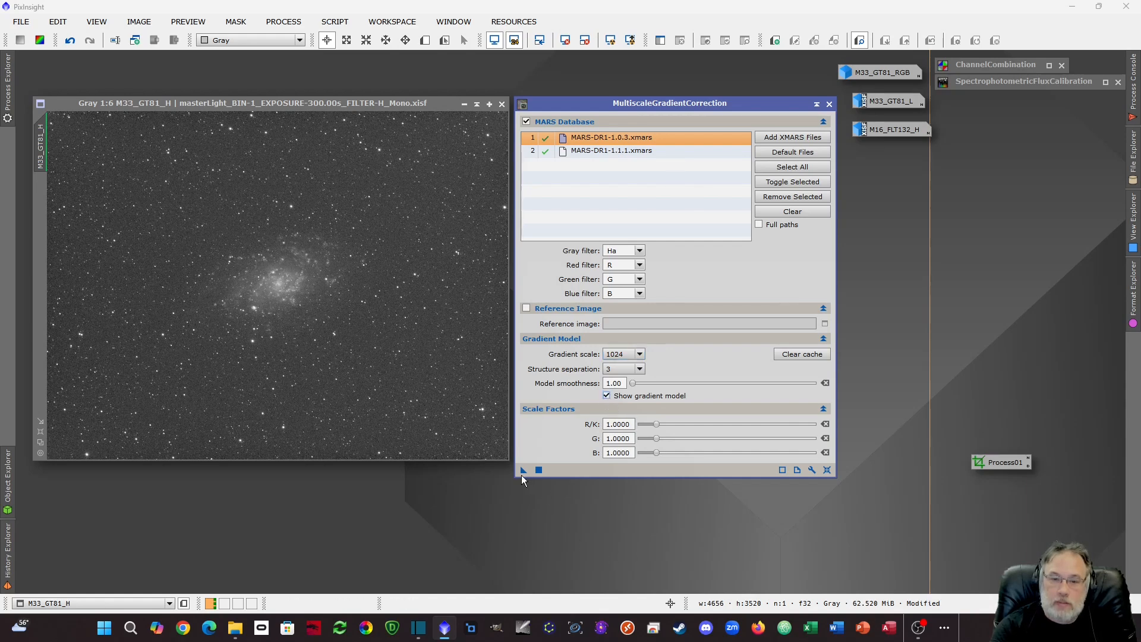
left_click_drag(523, 470, 212, 315)
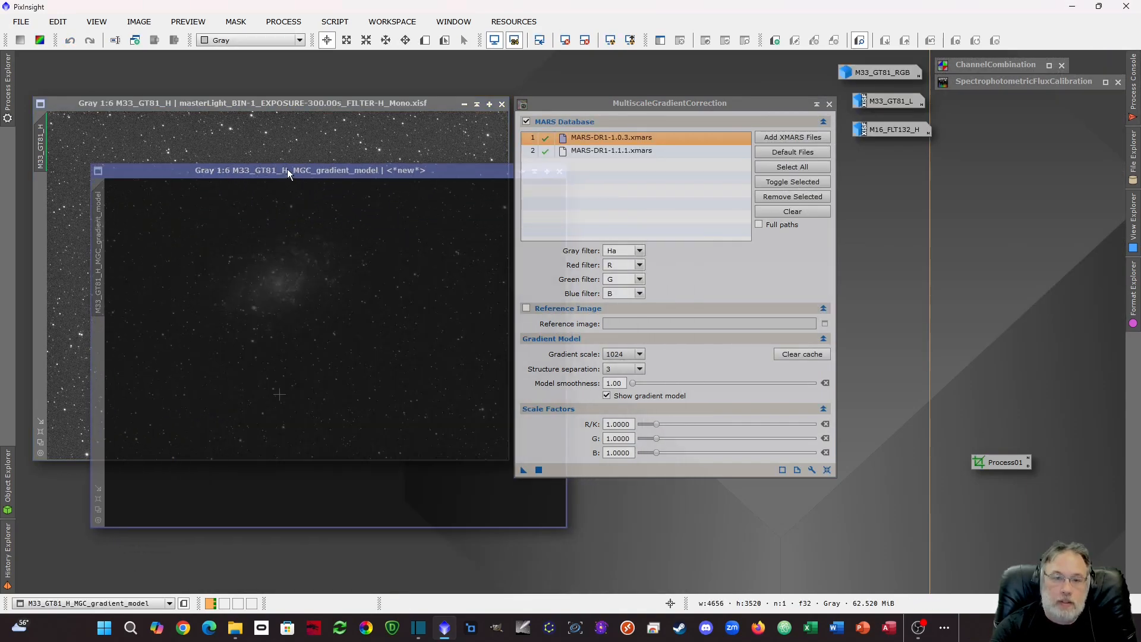
Place the gradient model over M33_GT81_H, autostretch it to examine the gradient, and close it
left_click_drag(287, 169, 230, 95)
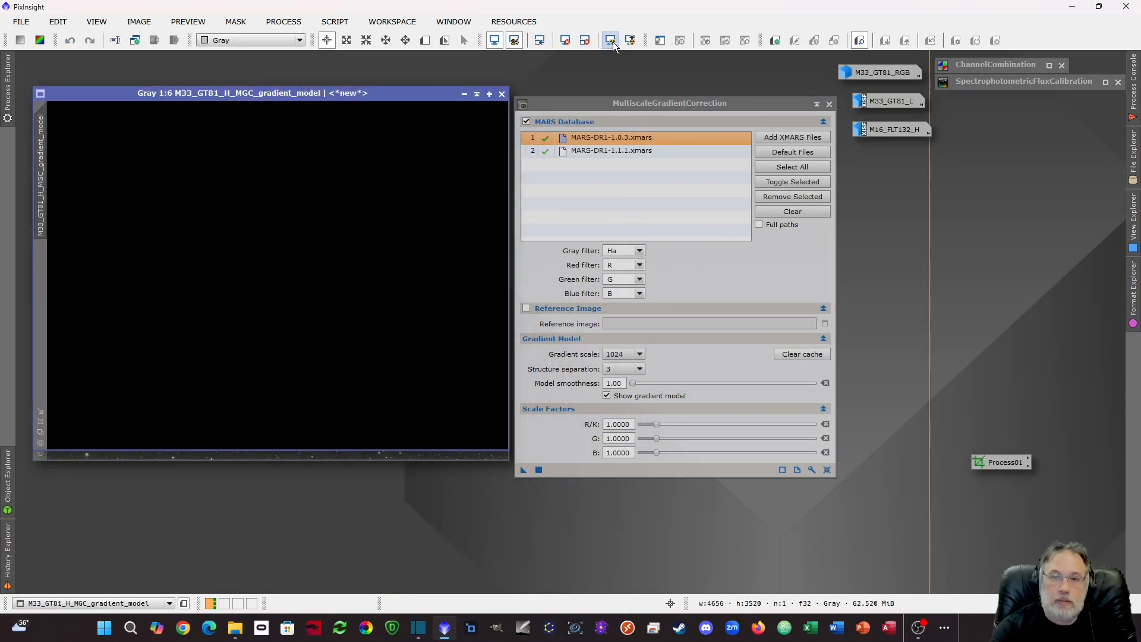
left_click(612, 41)
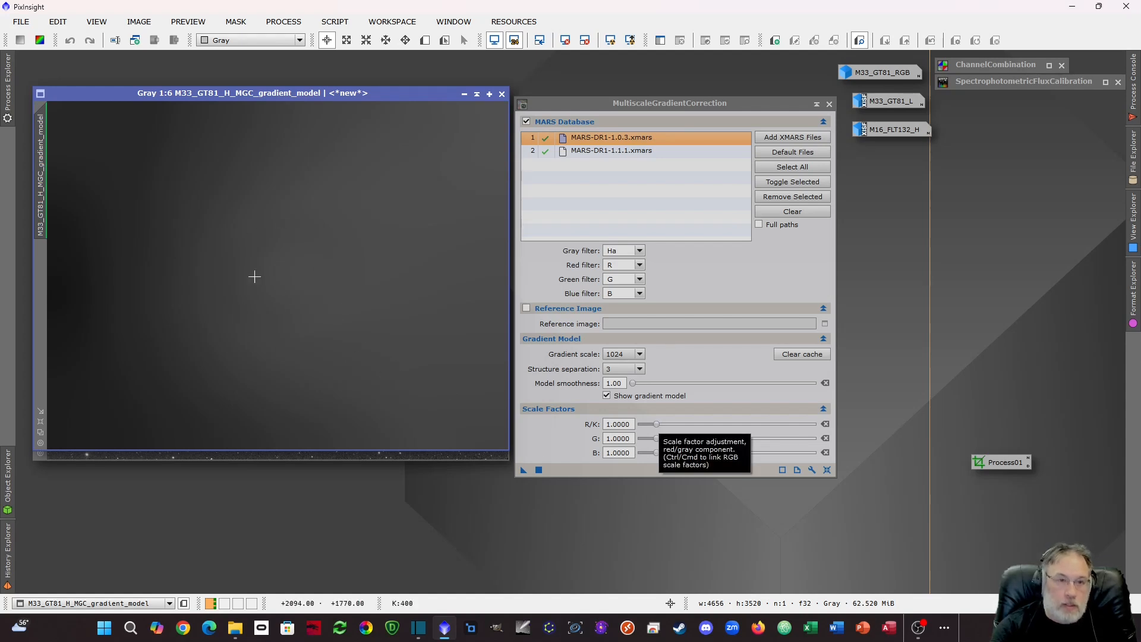
left_click(502, 94)
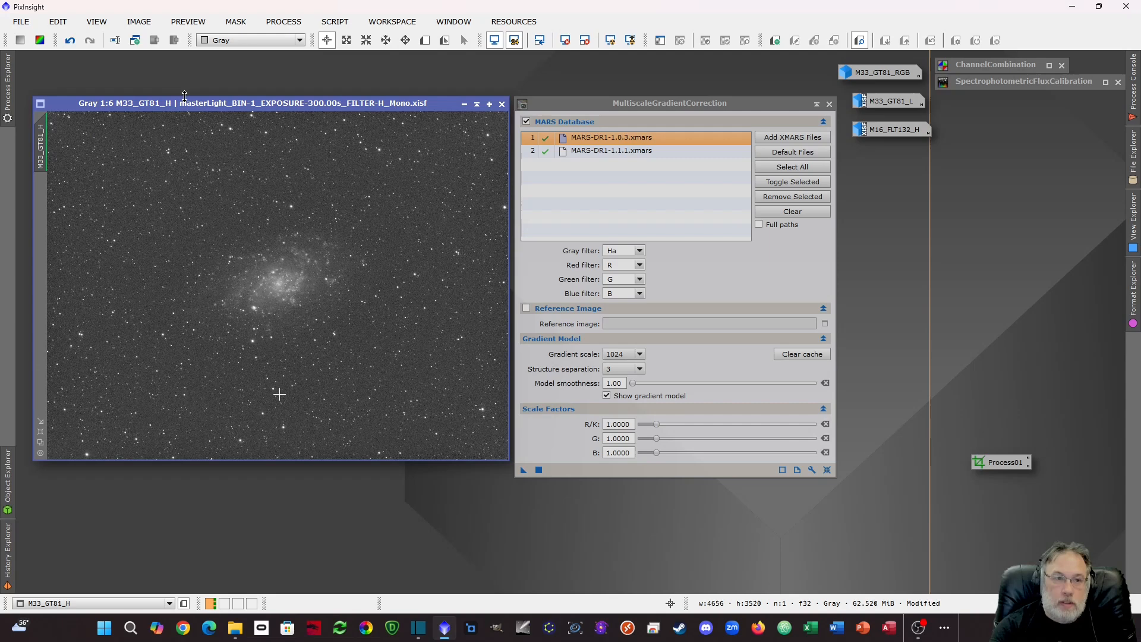
Undo the correction on M33_GT81_H and reapply MultiscaleGradientCorrection with all linked scale factors at 1.2
left_click(70, 40)
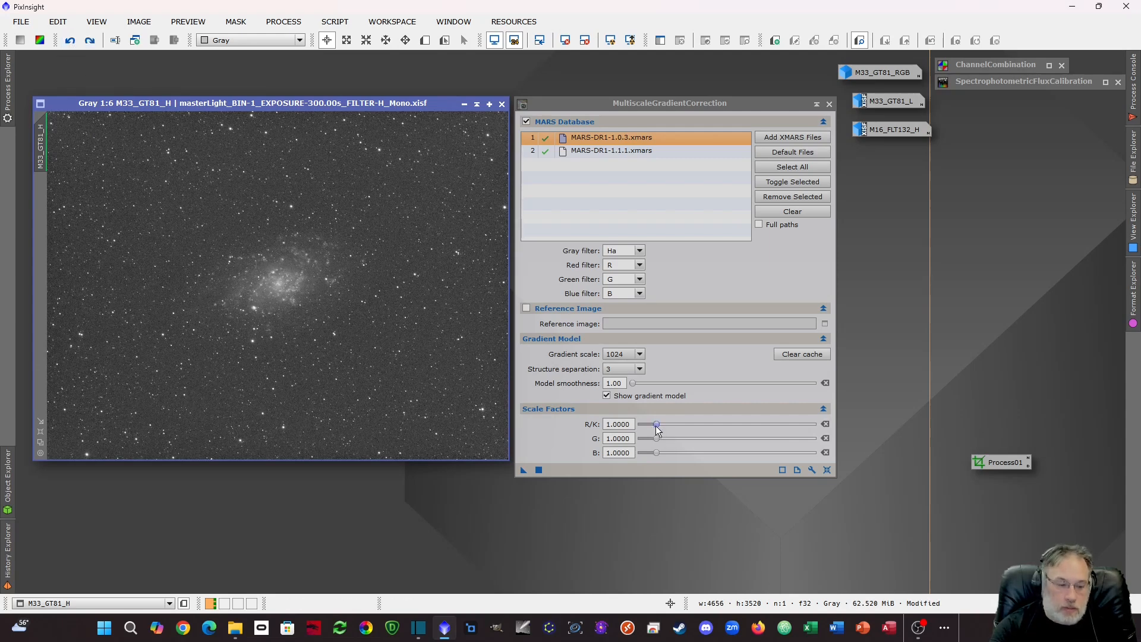
left_click_drag(656, 427, 663, 427)
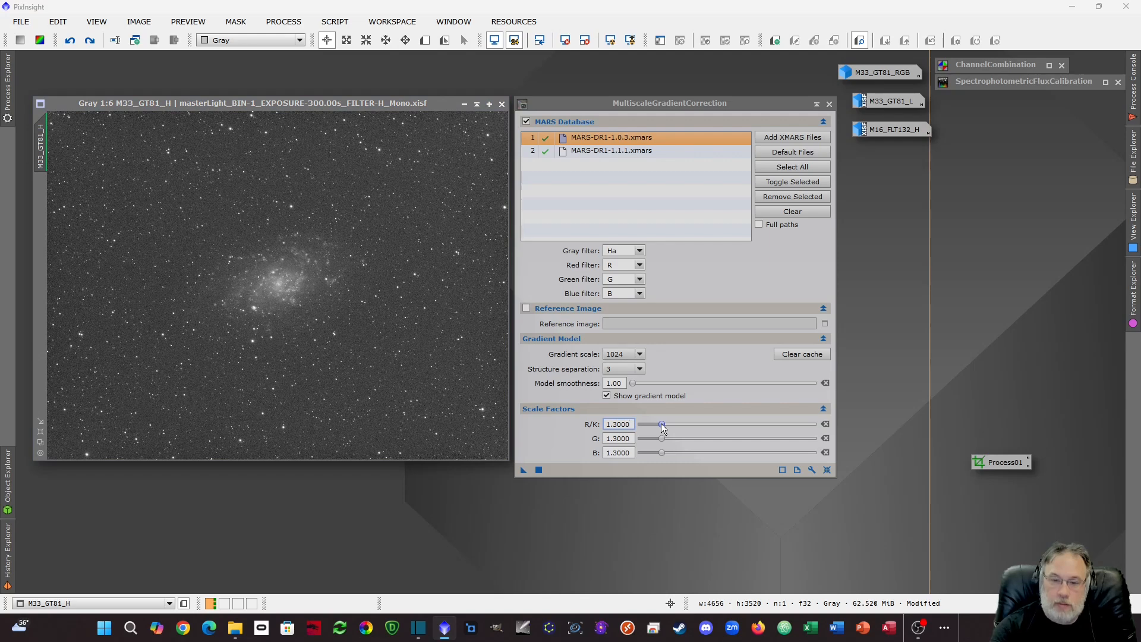
left_click_drag(661, 423, 659, 424)
left_click_drag(523, 470, 336, 349)
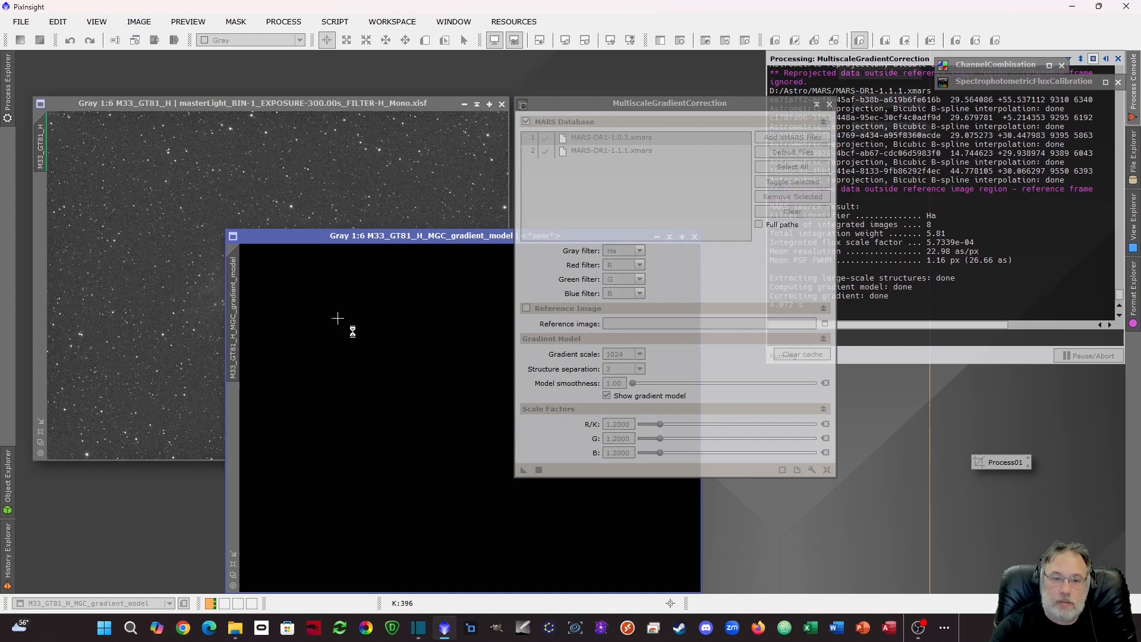
Align and autostretch the gradient model made with scale factor 1.2, examine it for galaxy structure, and close it
left_click_drag(446, 235, 253, 94)
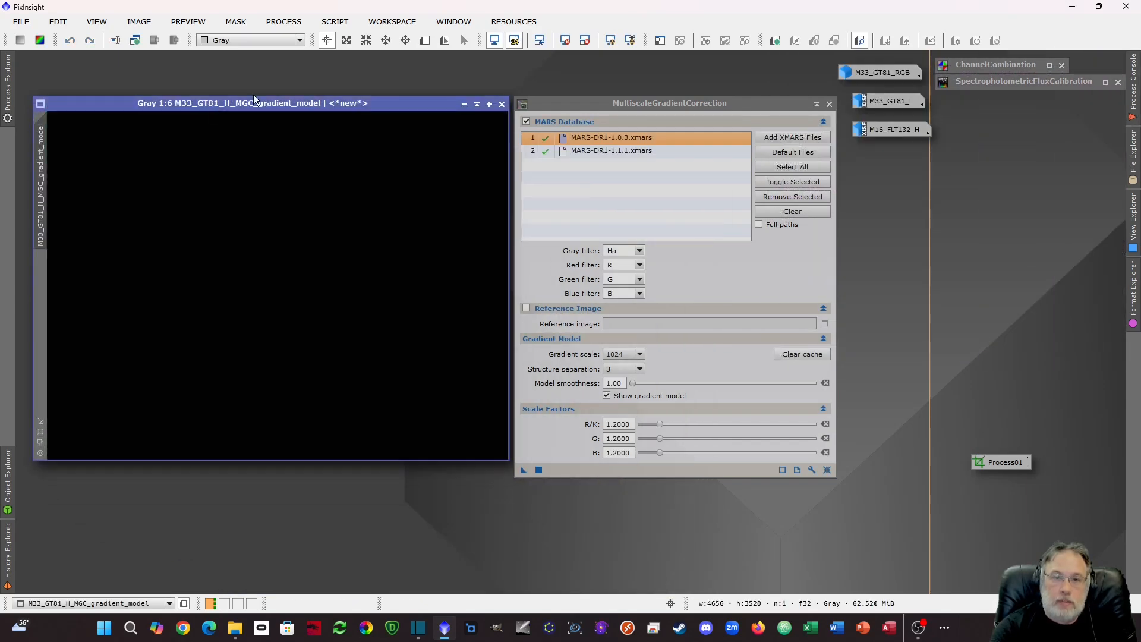
left_click(612, 40)
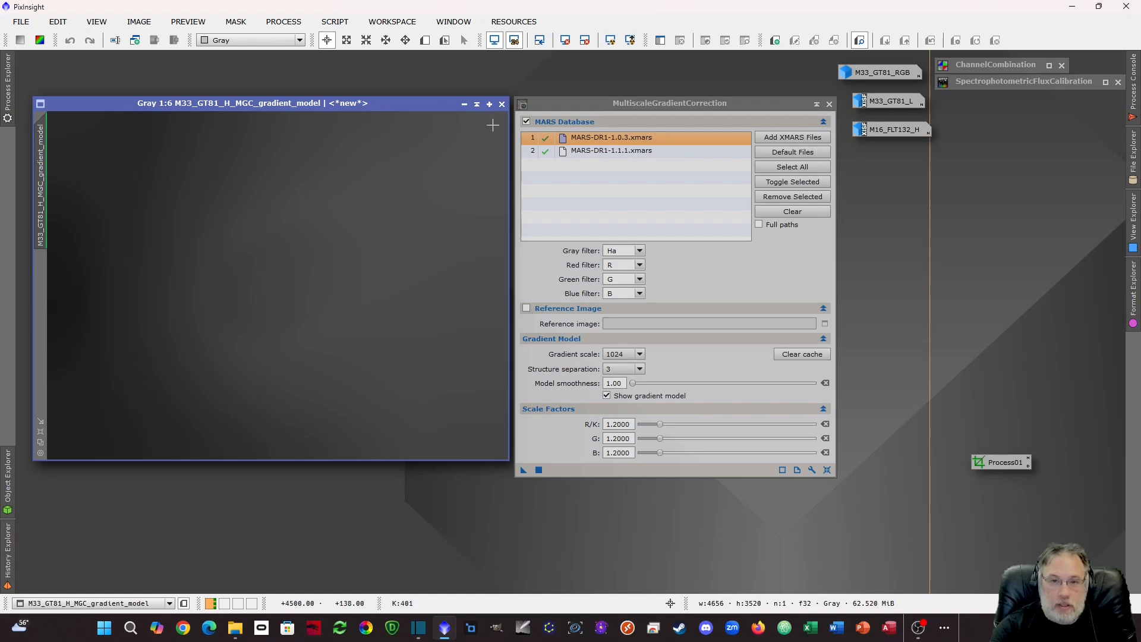
left_click(502, 105)
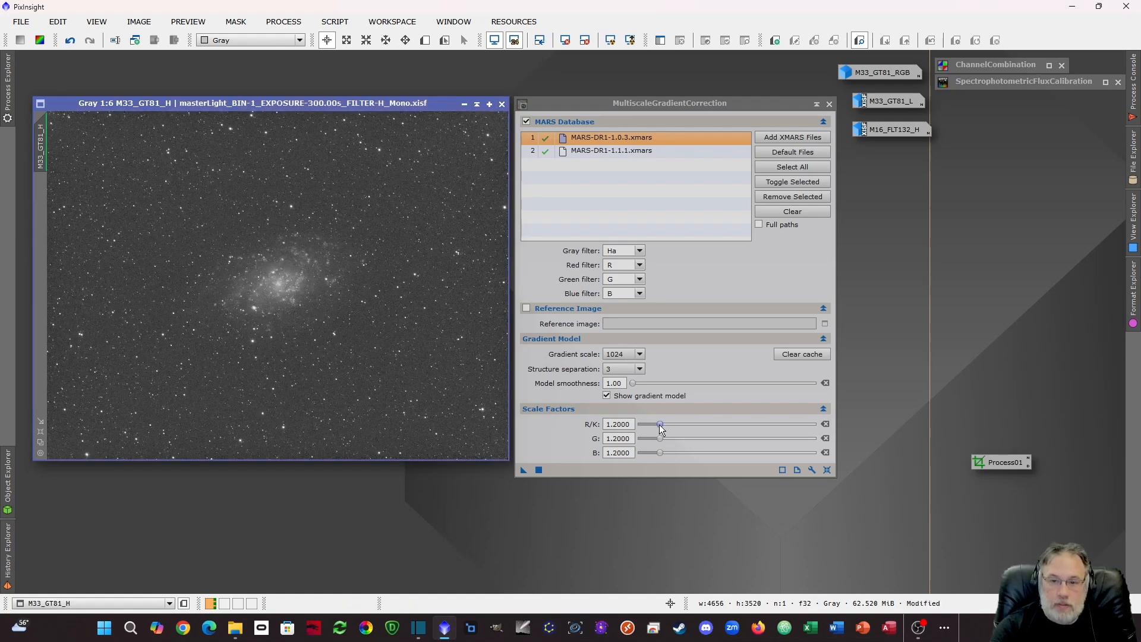
Replace the correction on M33_GT81_H with one using linked scale factors of 0.8, and autostretch its gradient model for inspection
left_click_drag(658, 424, 652, 424)
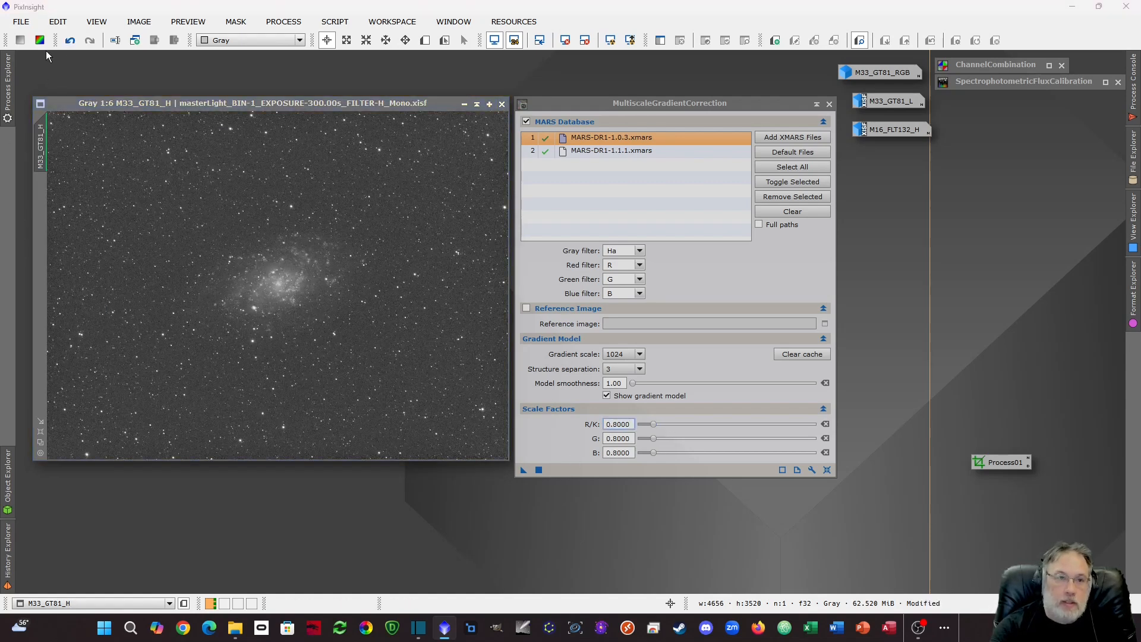
left_click(70, 39)
left_click(523, 470)
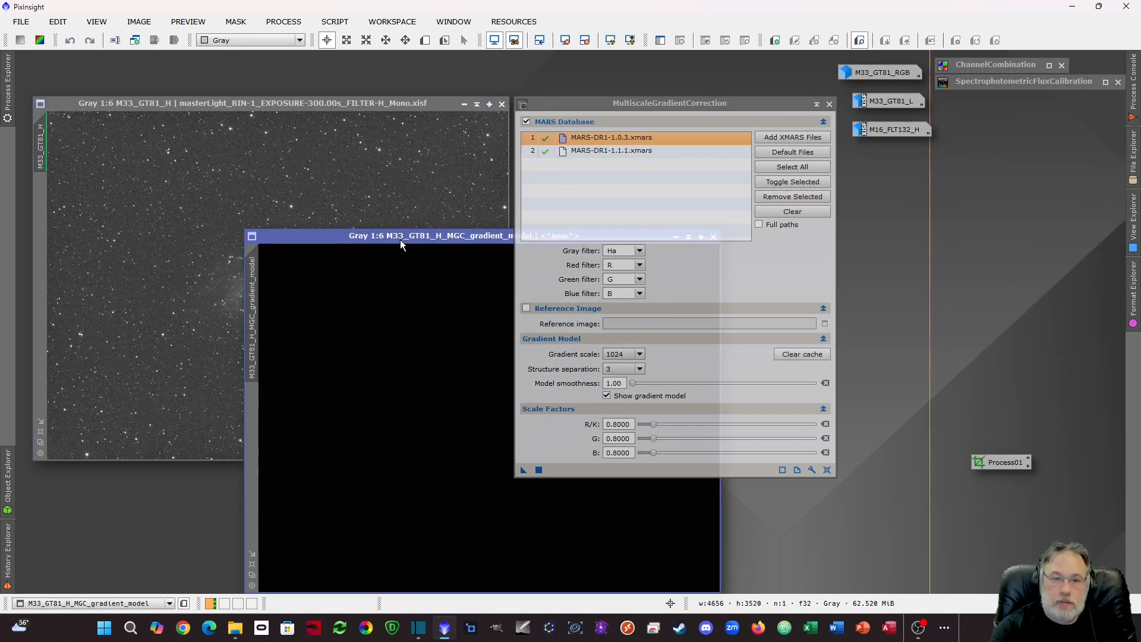
left_click_drag(401, 240, 189, 113)
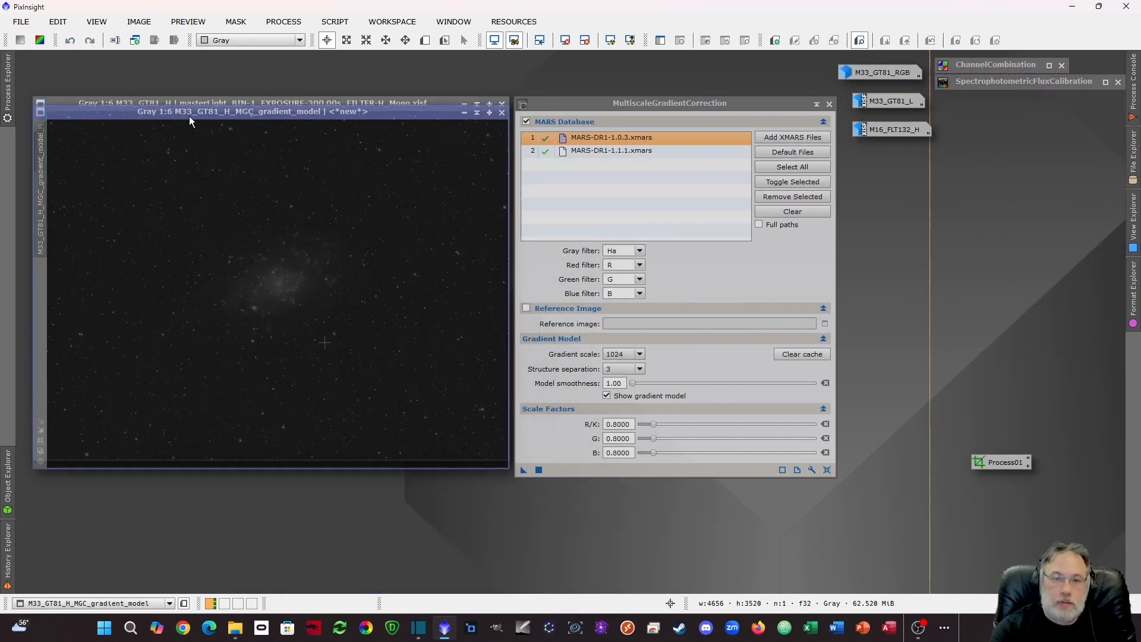
left_click(610, 41)
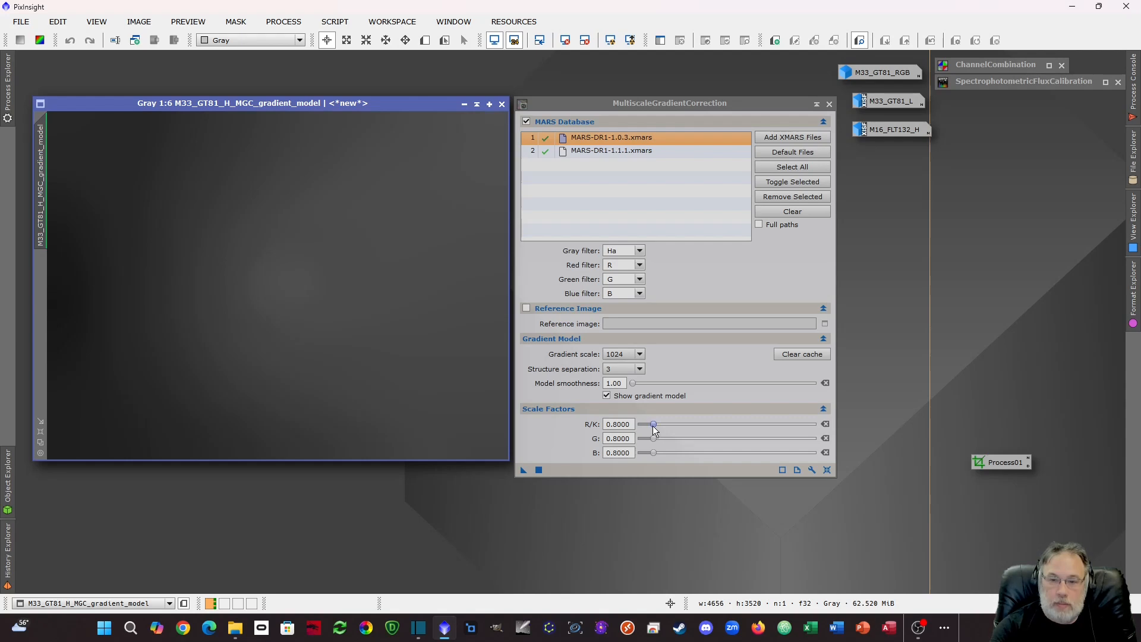
Discard the gradient model and last correction, and reapply MultiscaleGradientCorrection to M33_GT81_H with linked scale factors of 0.9
left_click_drag(652, 424, 656, 423)
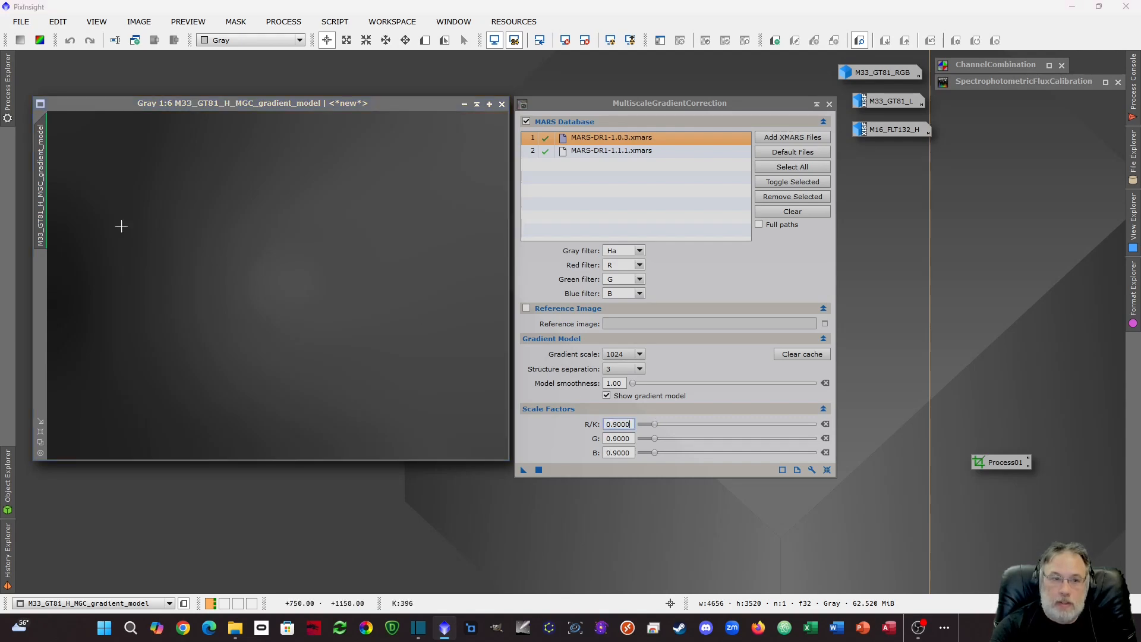
left_click(502, 104)
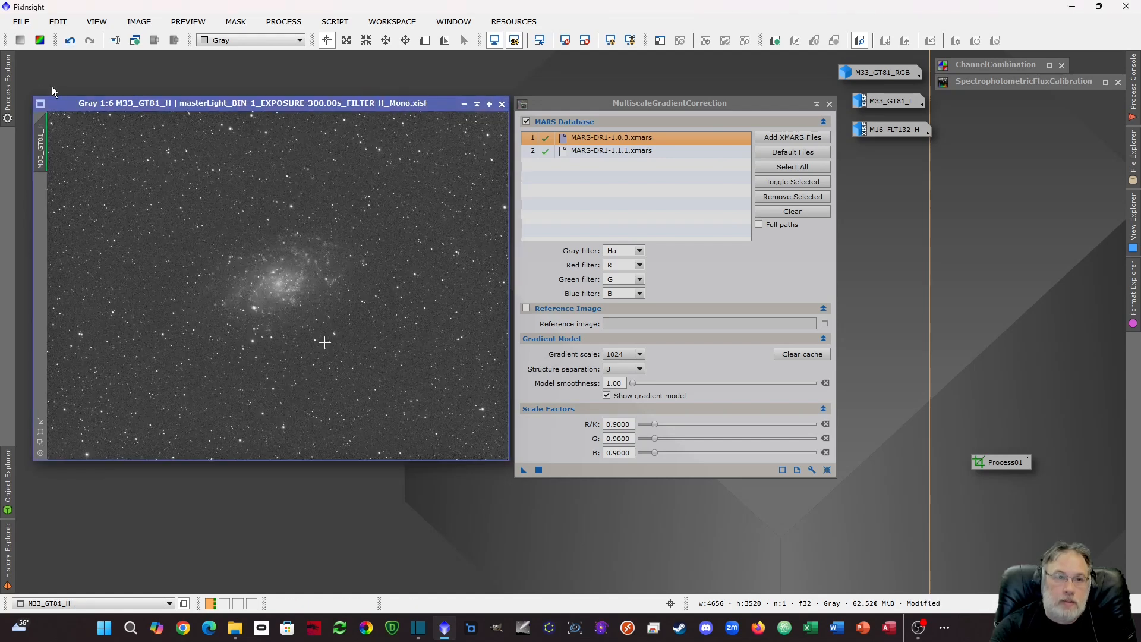
left_click(70, 41)
left_click_drag(523, 470, 267, 356)
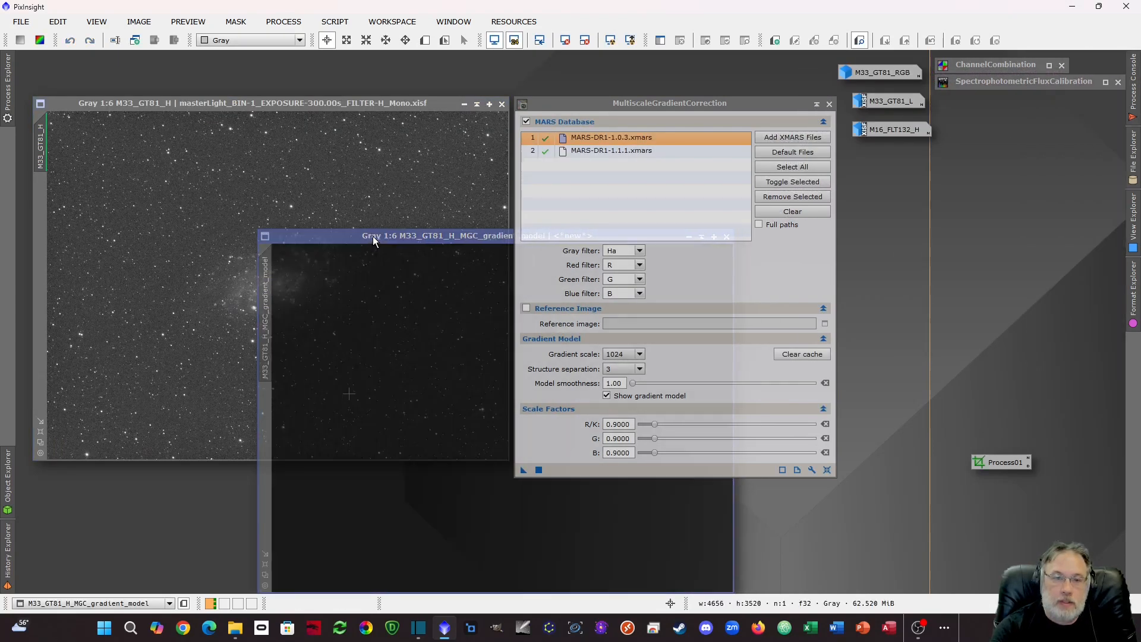
Align and autostretch the gradient model made with scale factor 0.9, examine it, and close it
left_click_drag(373, 237, 148, 110)
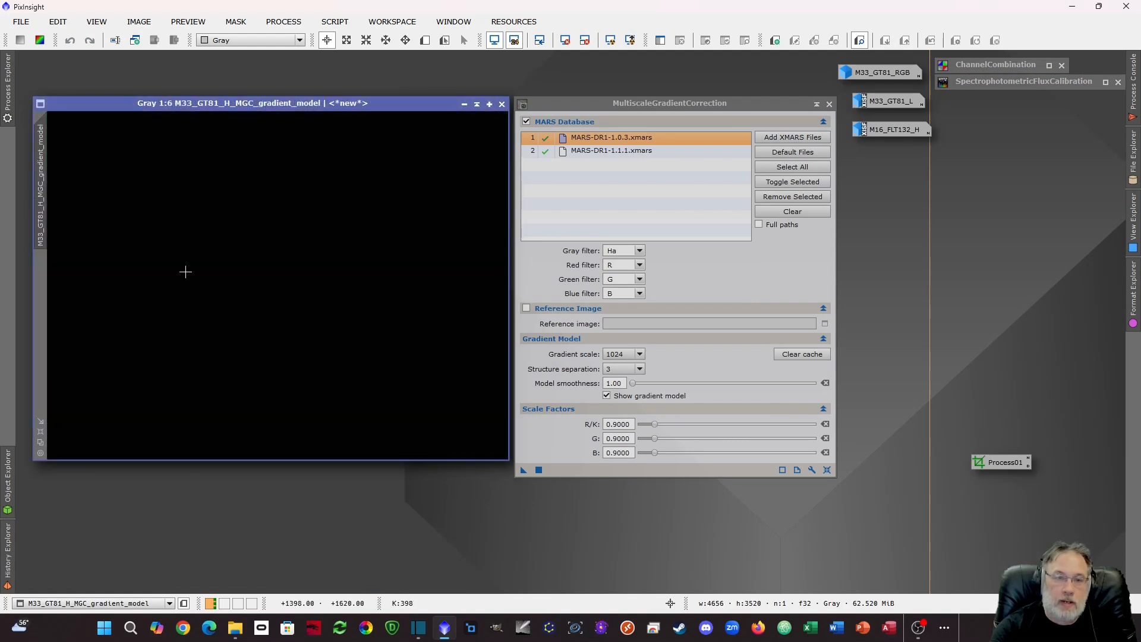
left_click(610, 42)
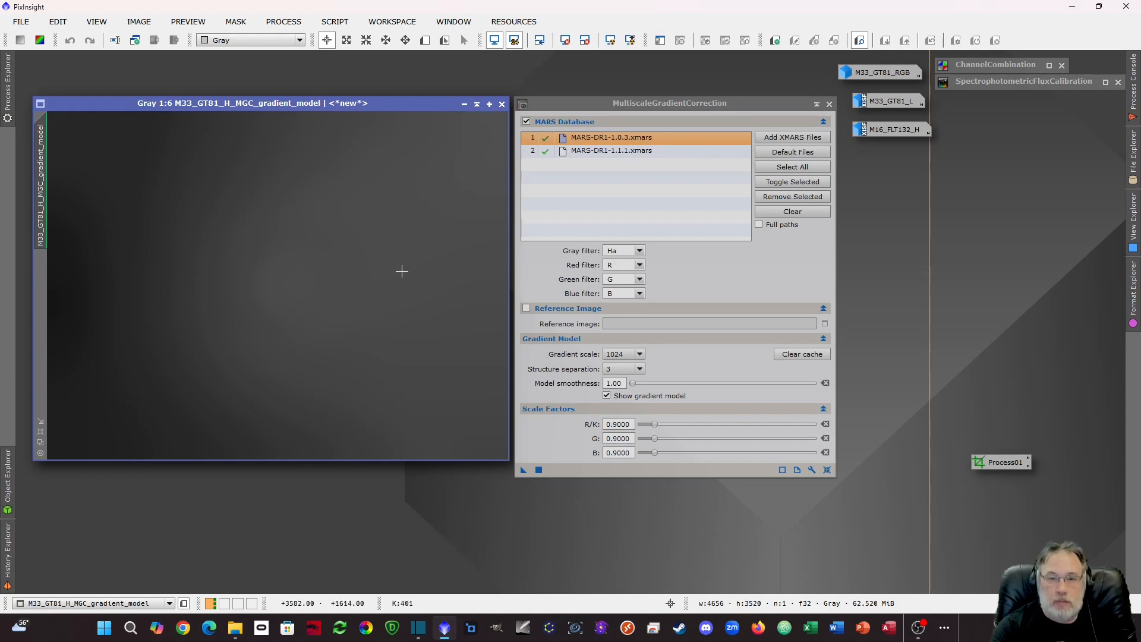
left_click(502, 105)
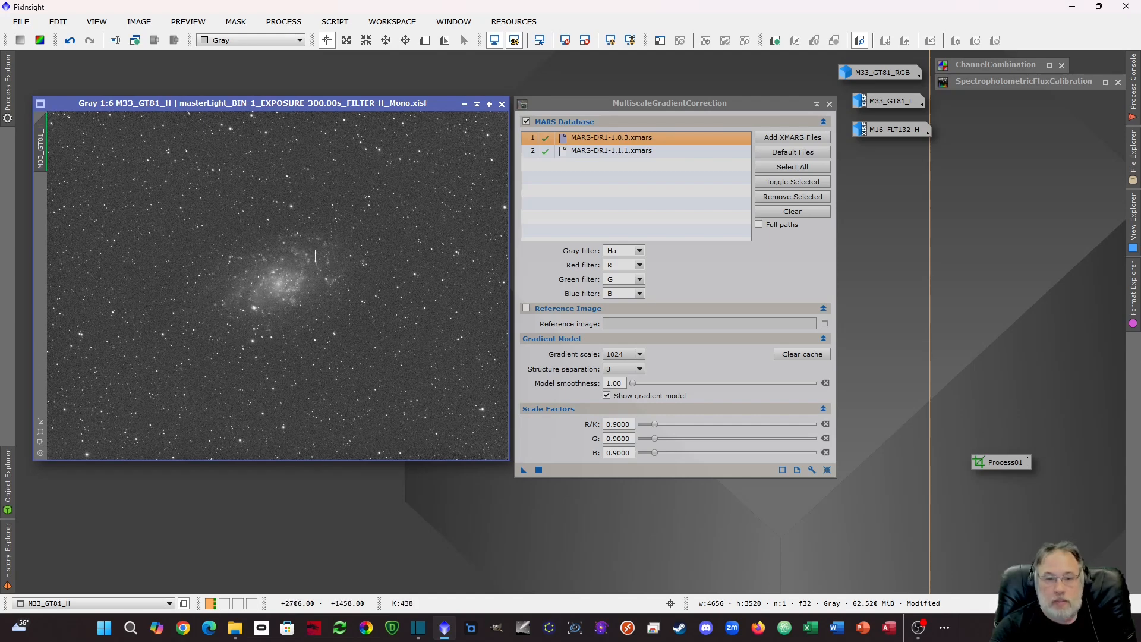
Collapse the MultiscaleGradientCorrection dialog and crop M33_GT81_H to 3762 × 2820 pixels with the saved DynamicCrop process Process01
left_click(816, 105)
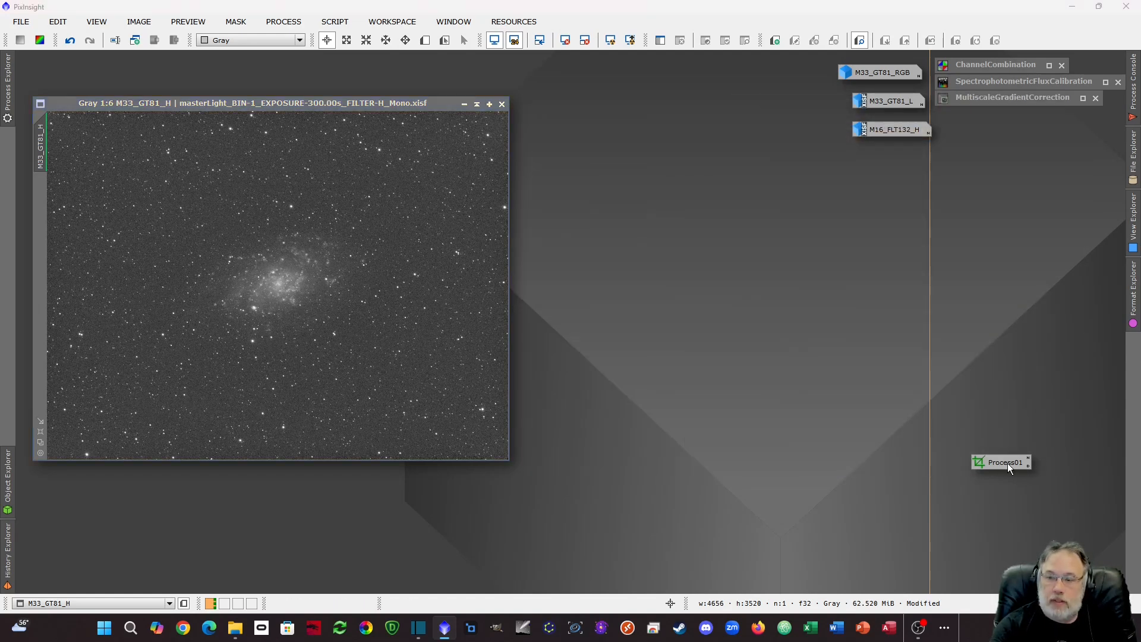
left_click_drag(1007, 463, 270, 317)
left_click(597, 350)
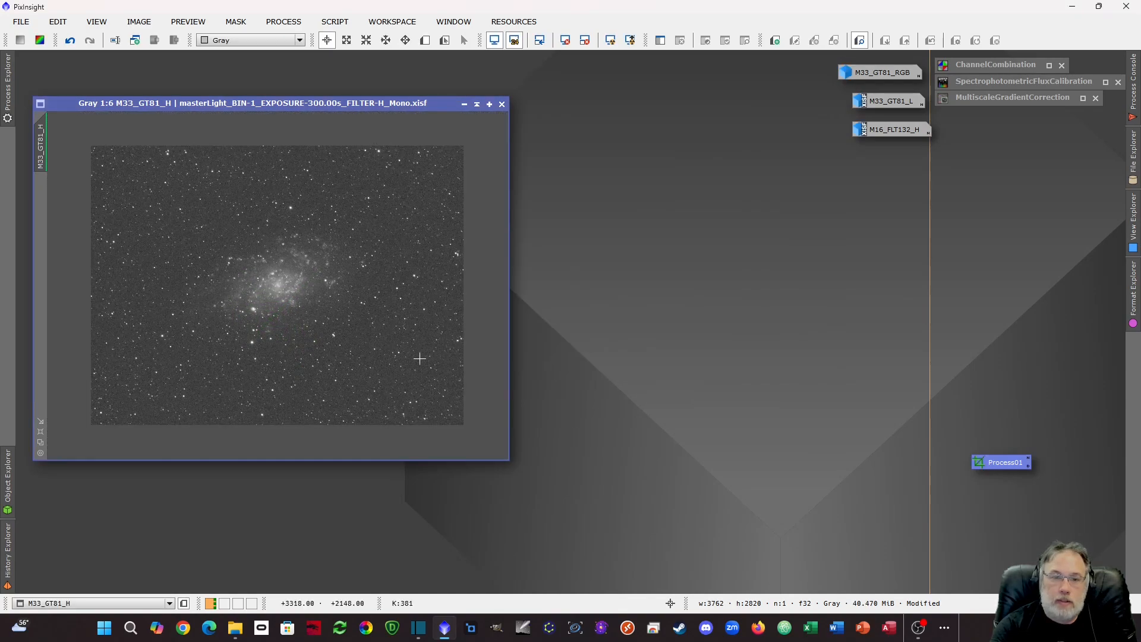
Fit and minimize the M33_GT81_H image, and open M16_FLT132_H at the workspace's upper-left area
left_click(40, 442)
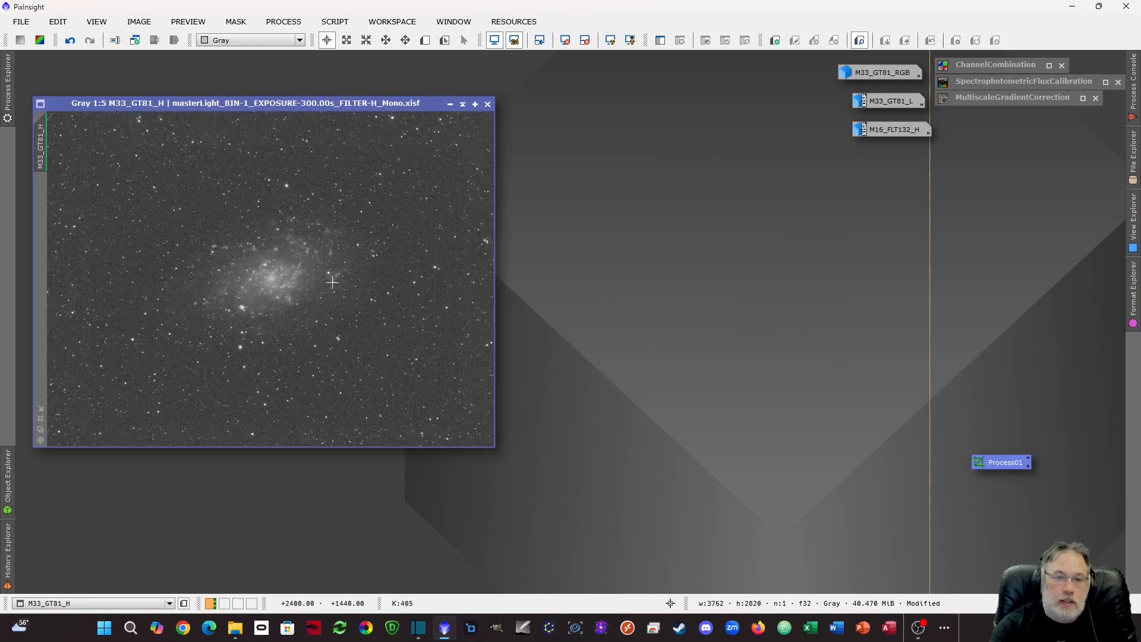
left_click(449, 104)
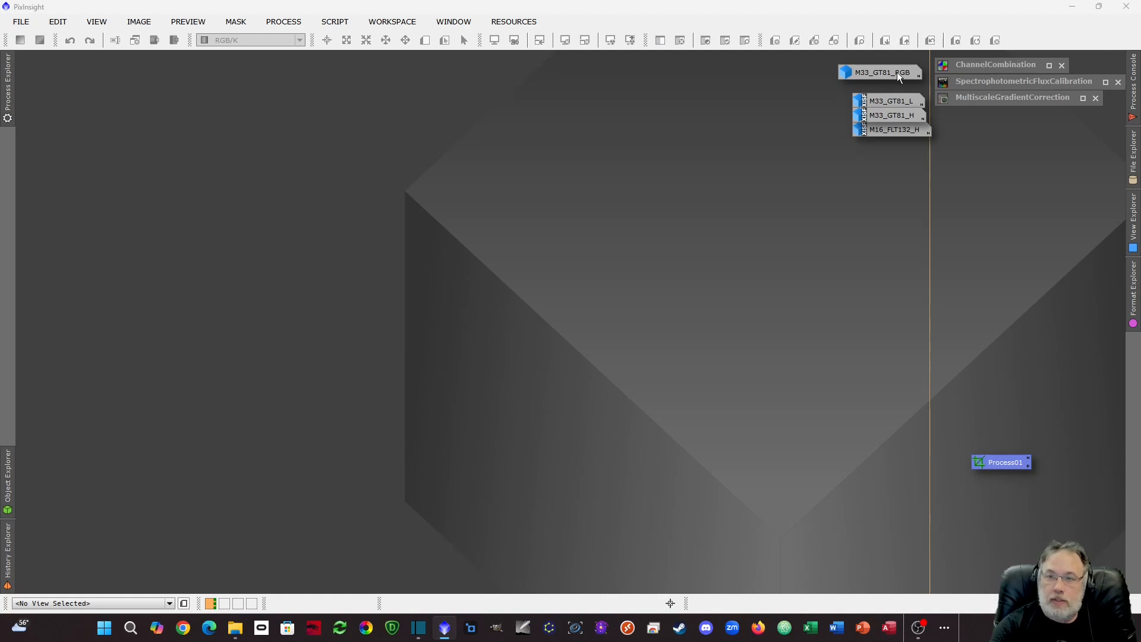
left_click(867, 120)
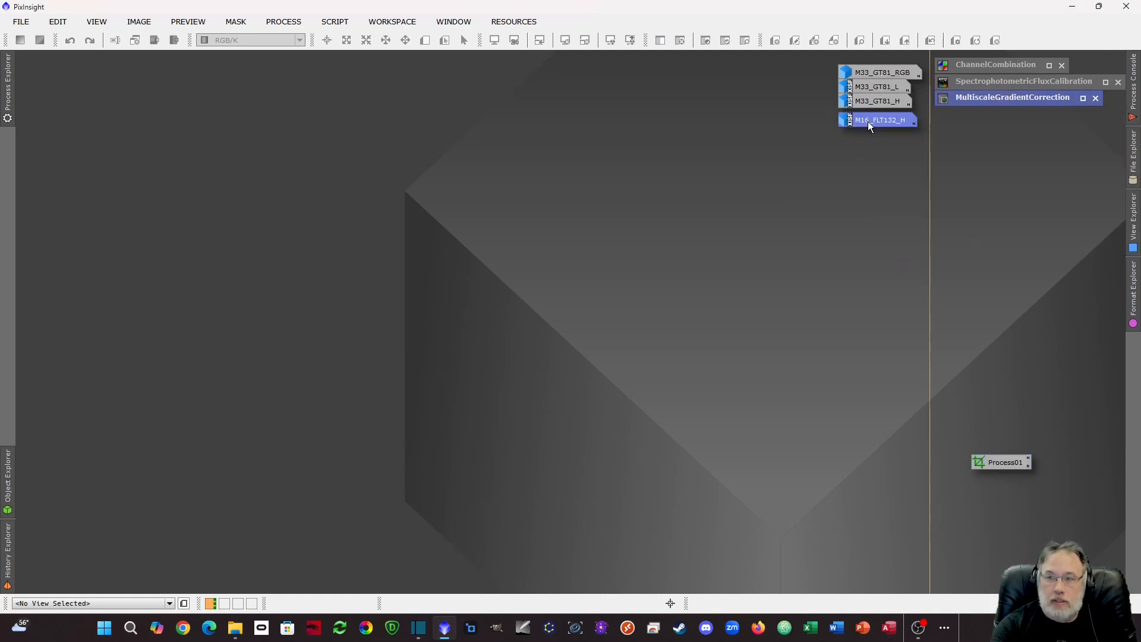
double_click(867, 120)
left_click_drag(515, 114, 464, 101)
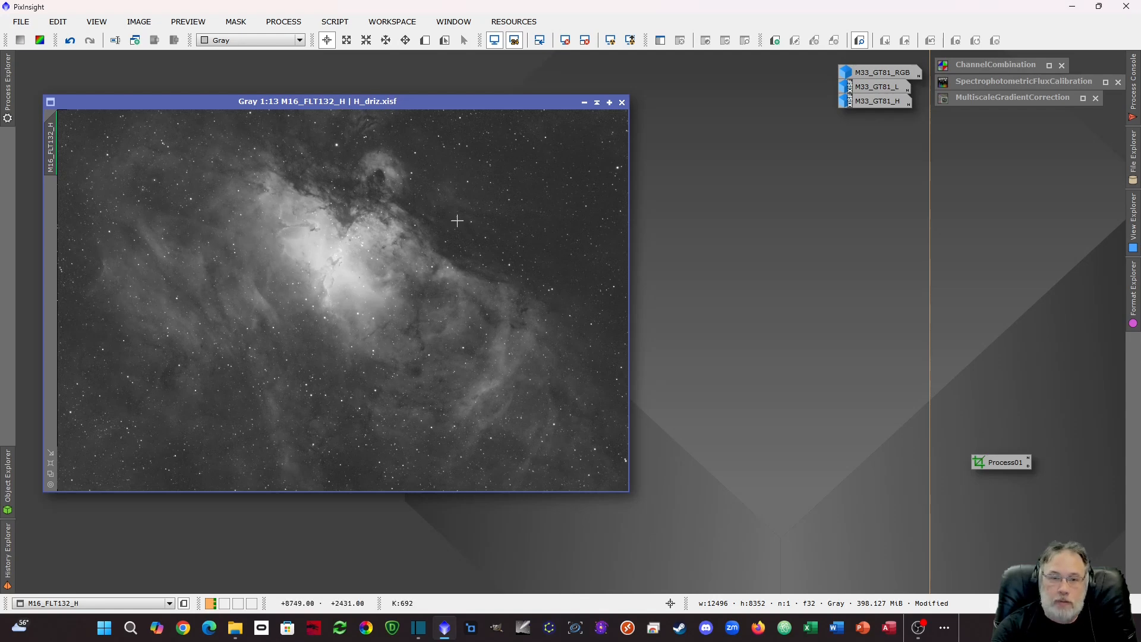
left_click_drag(411, 102, 389, 90)
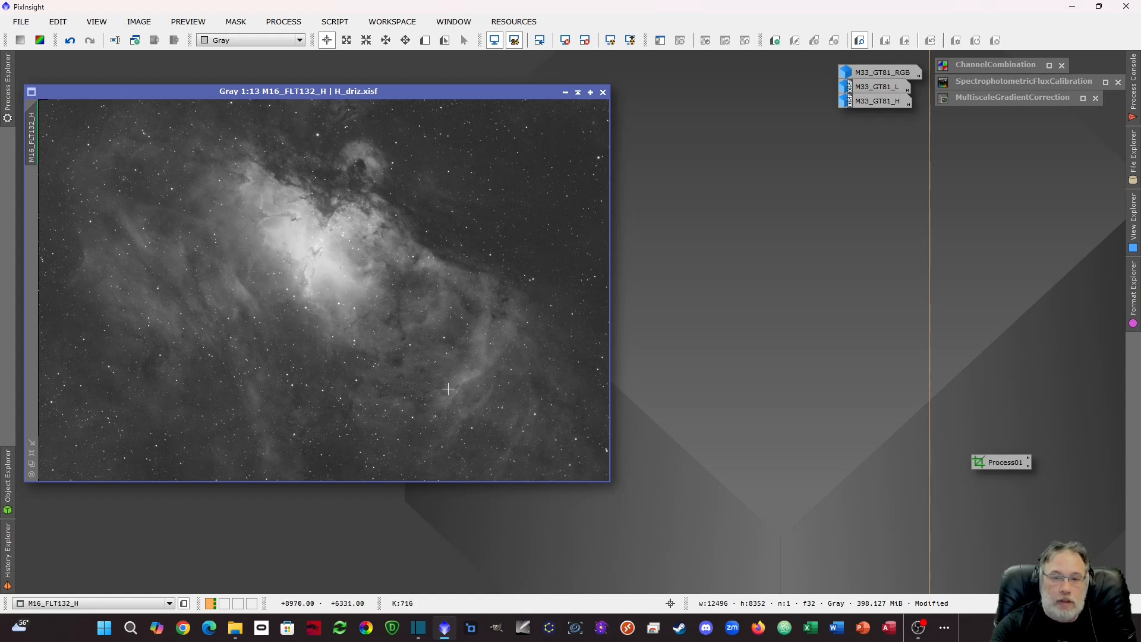
left_click_drag(444, 92, 444, 75)
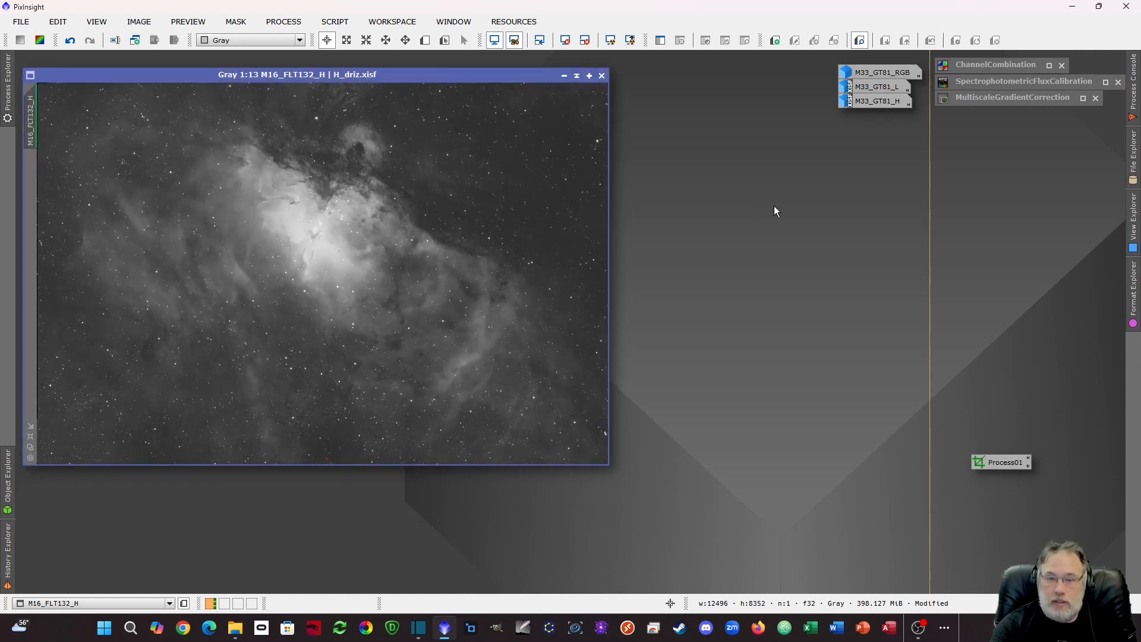
Plate-solve M16_FLT132_H with ImageSolver, using the local Gaia EDR3 (XPSD) catalog and distortion correction
left_click(966, 88)
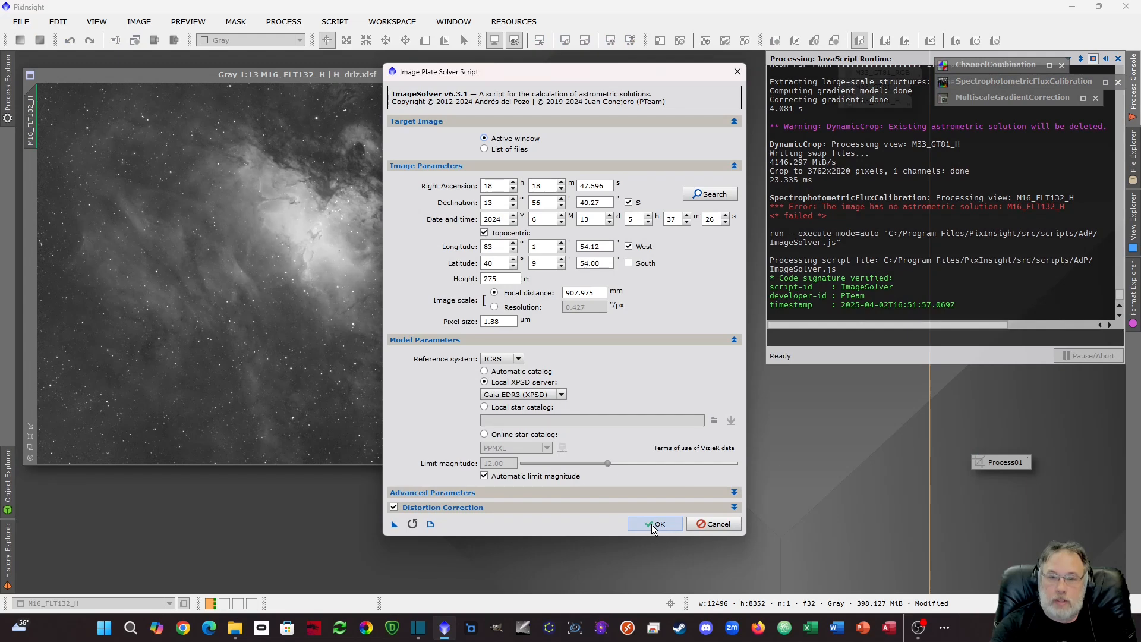
left_click(651, 524)
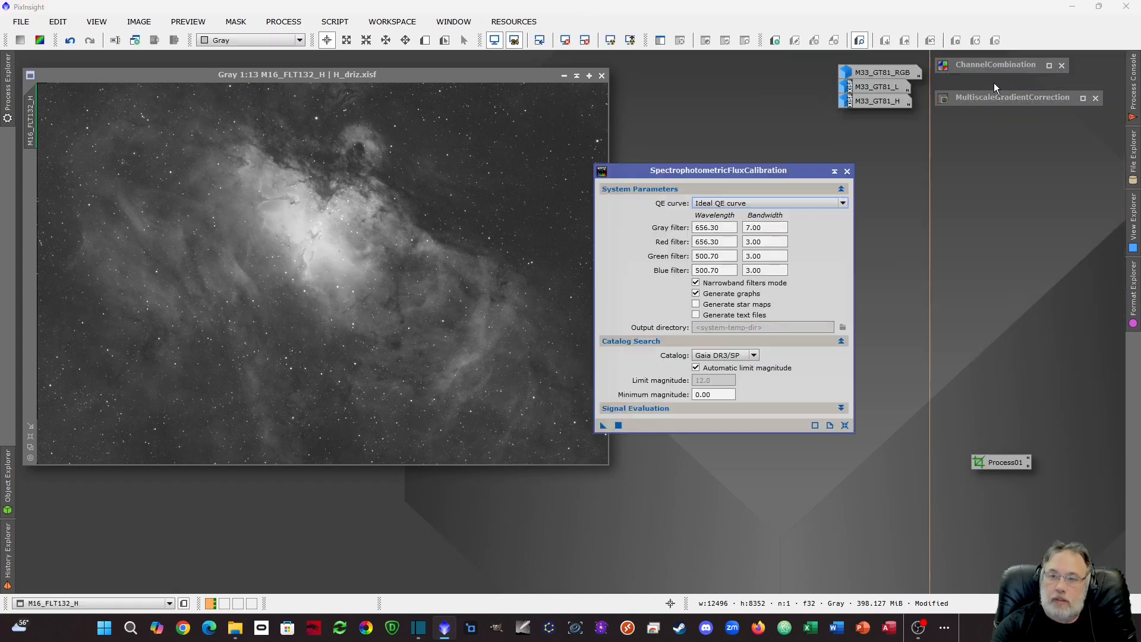
Configure SpectrophotometricFluxCalibration with the Sony IMX411/455/461/533/571 QE curve and a 3.00 nm gray filter bandwidth
left_click_drag(773, 173, 818, 153)
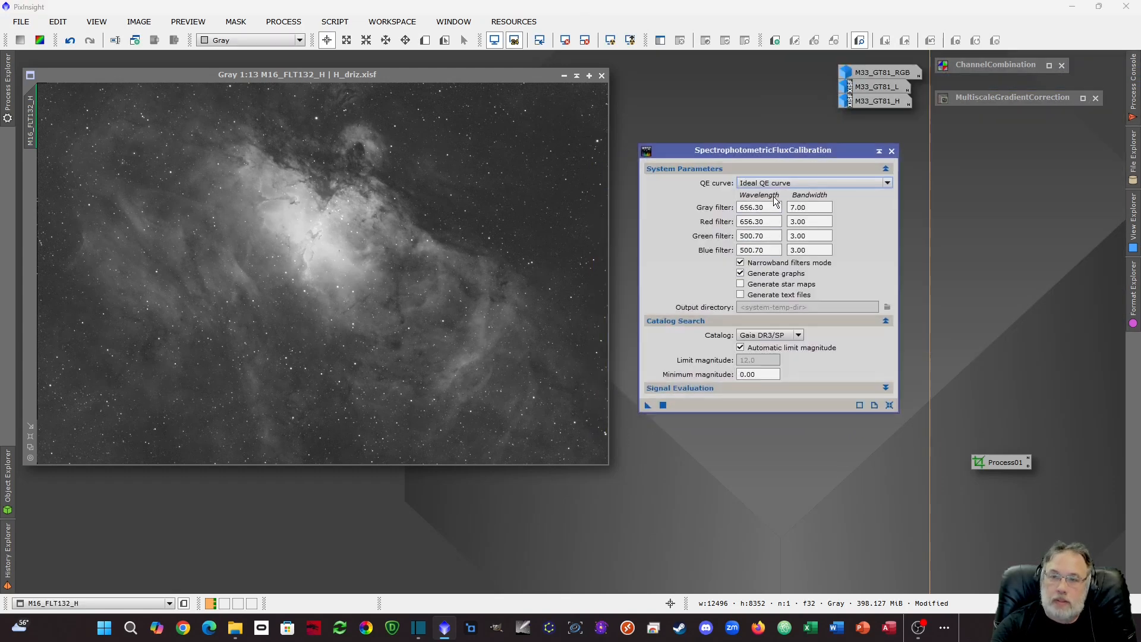
left_click(789, 184)
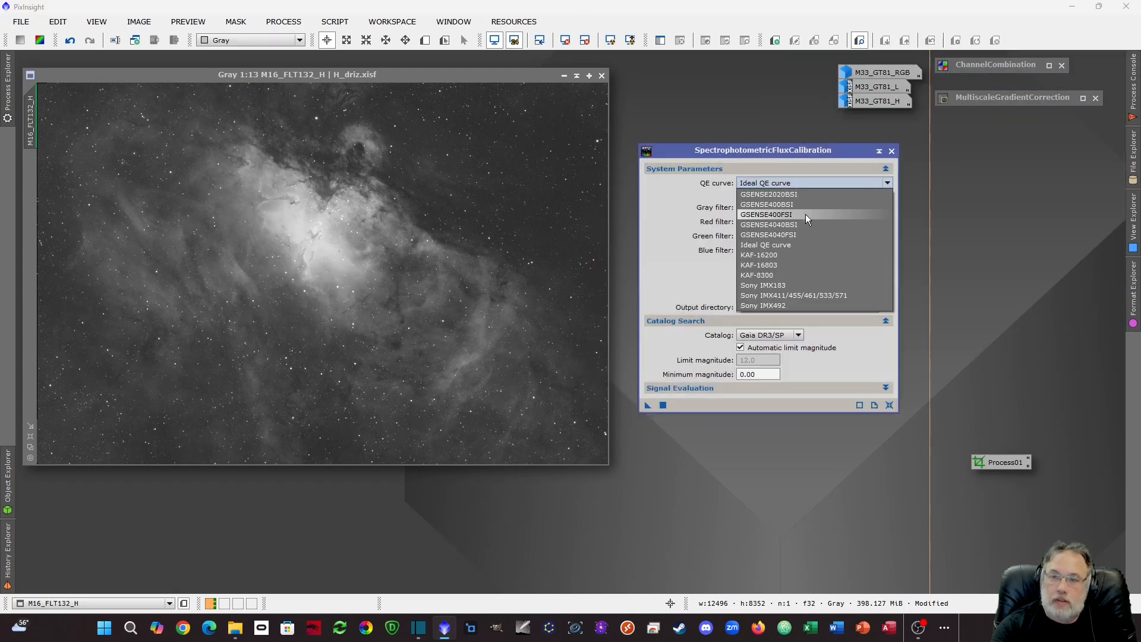
left_click(821, 295)
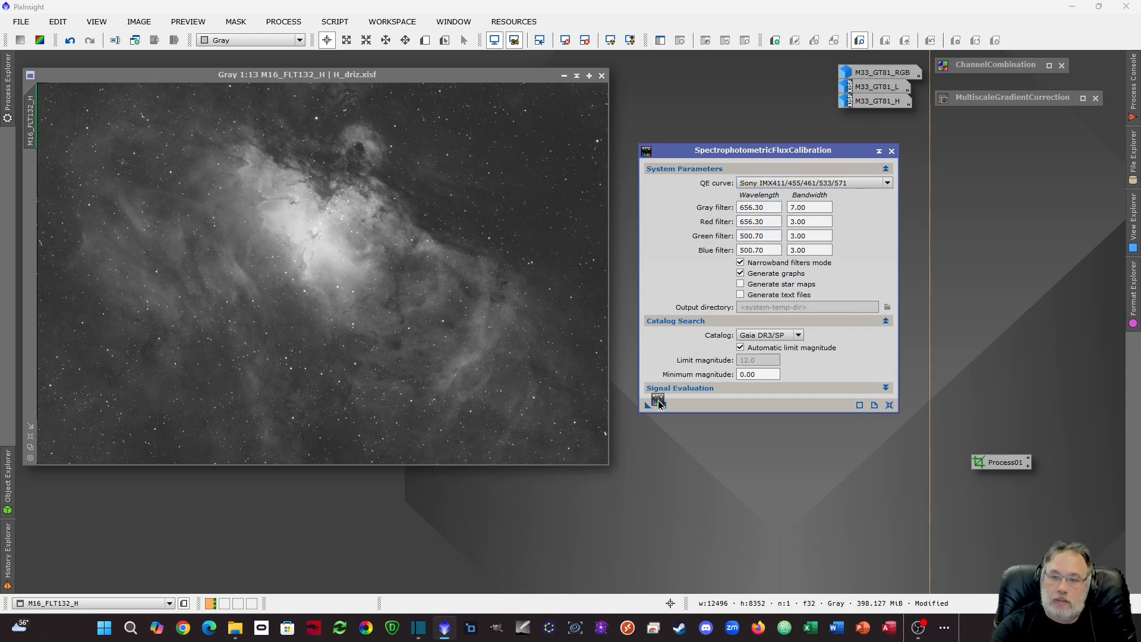
left_click(798, 207)
key("BackSpace")
type("3")
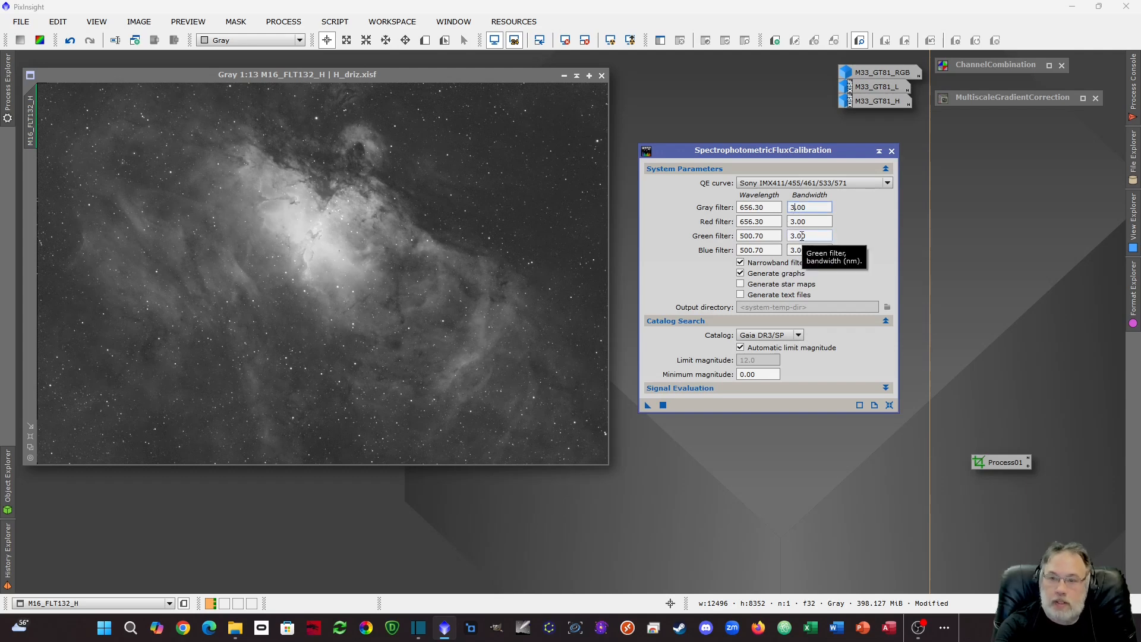
Apply SpectrophotometricFluxCalibration to M16_FLT132_H, then close the flux calibration graph and collapse the process dialog
left_click_drag(647, 408, 418, 364)
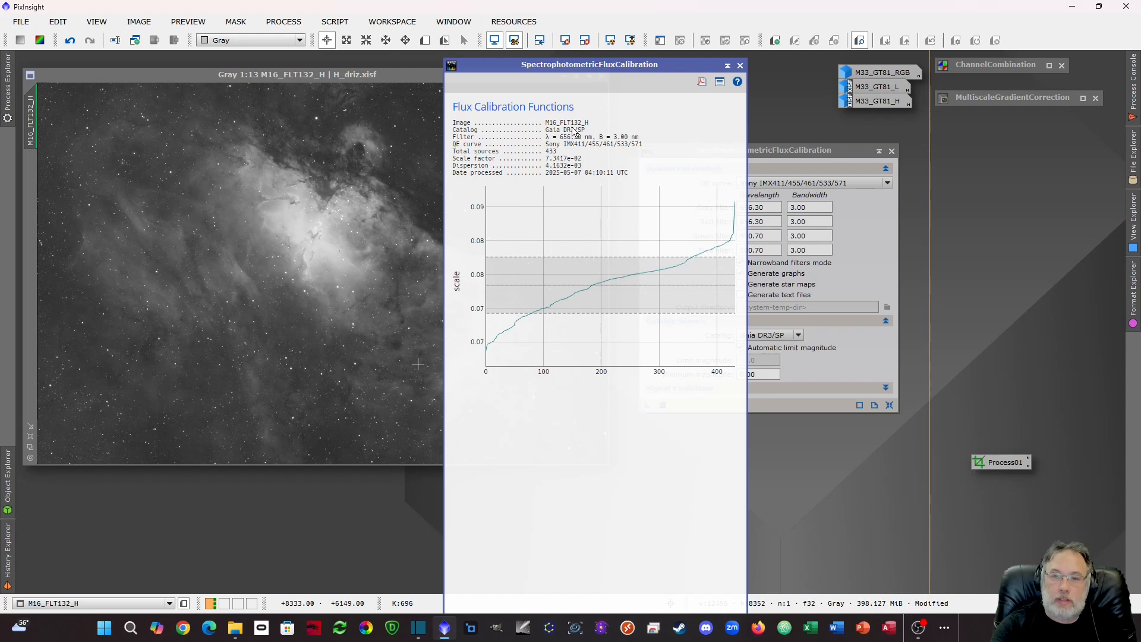
left_click(739, 64)
left_click(879, 151)
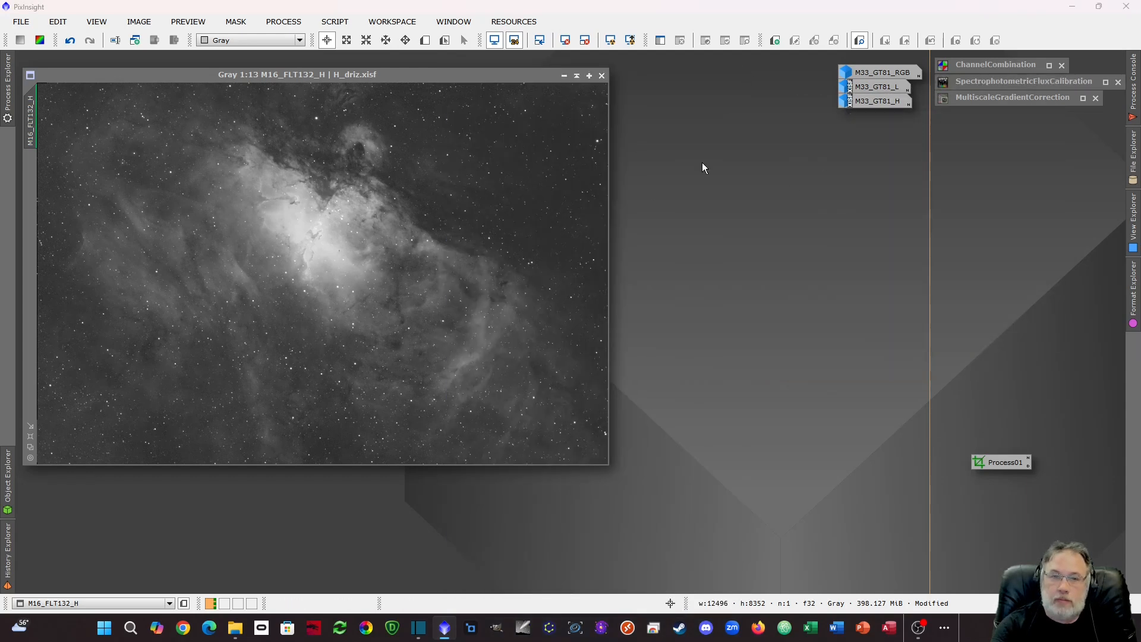
Expand MultiscaleGradientCorrection beside the image, reset its settings, and set the gray filter to Ha
double_click(1003, 98)
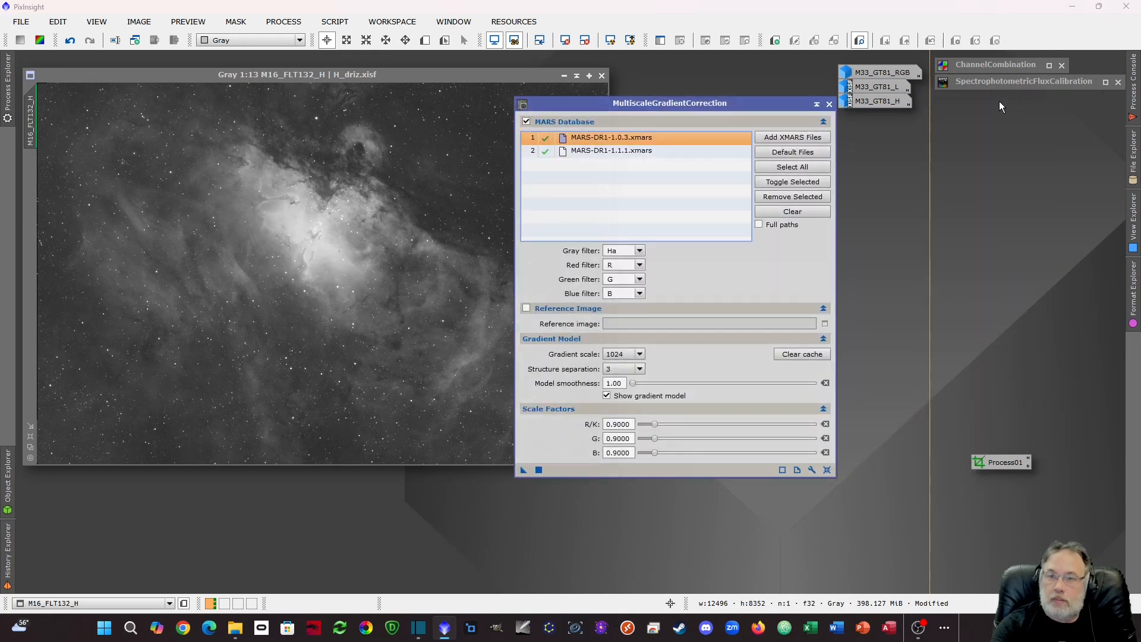
left_click_drag(693, 101, 795, 133)
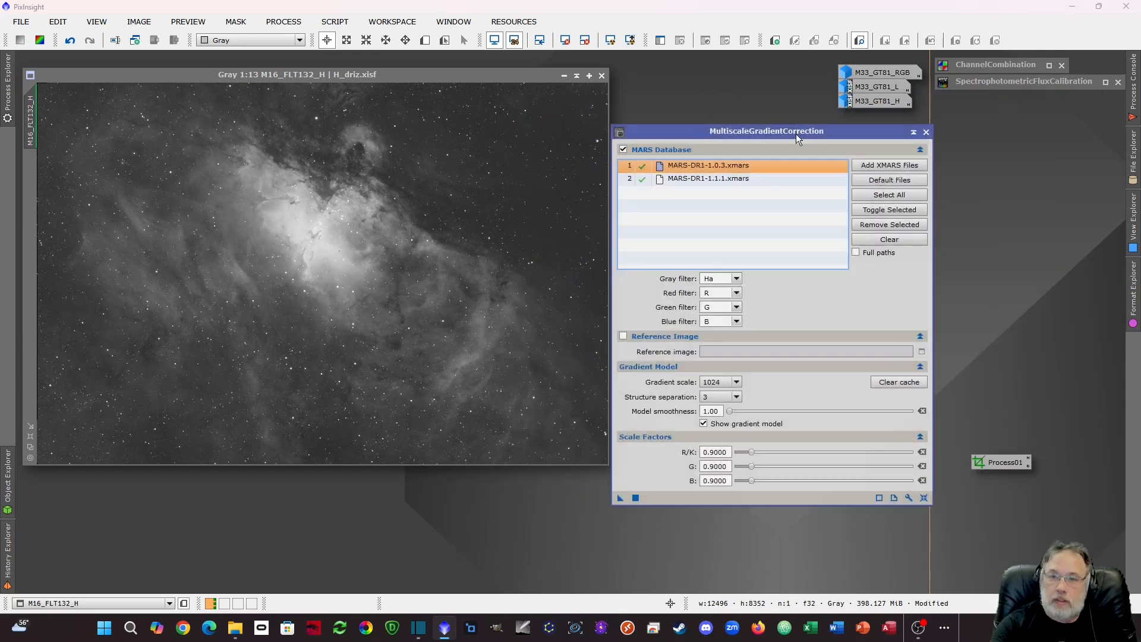
left_click(925, 502)
left_click(736, 278)
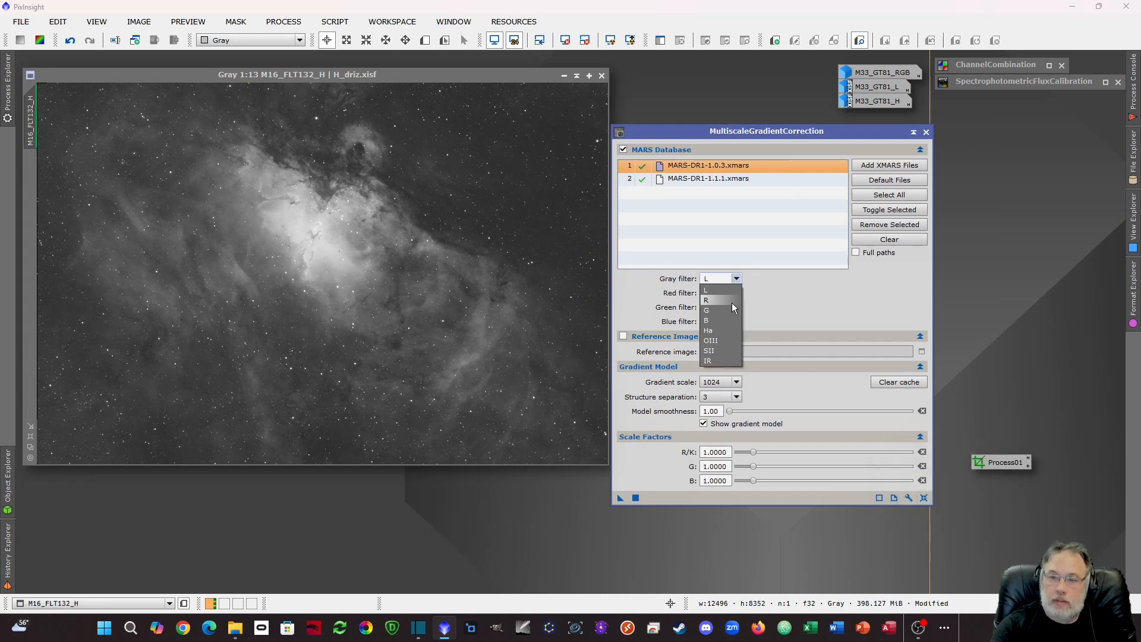
left_click(728, 333)
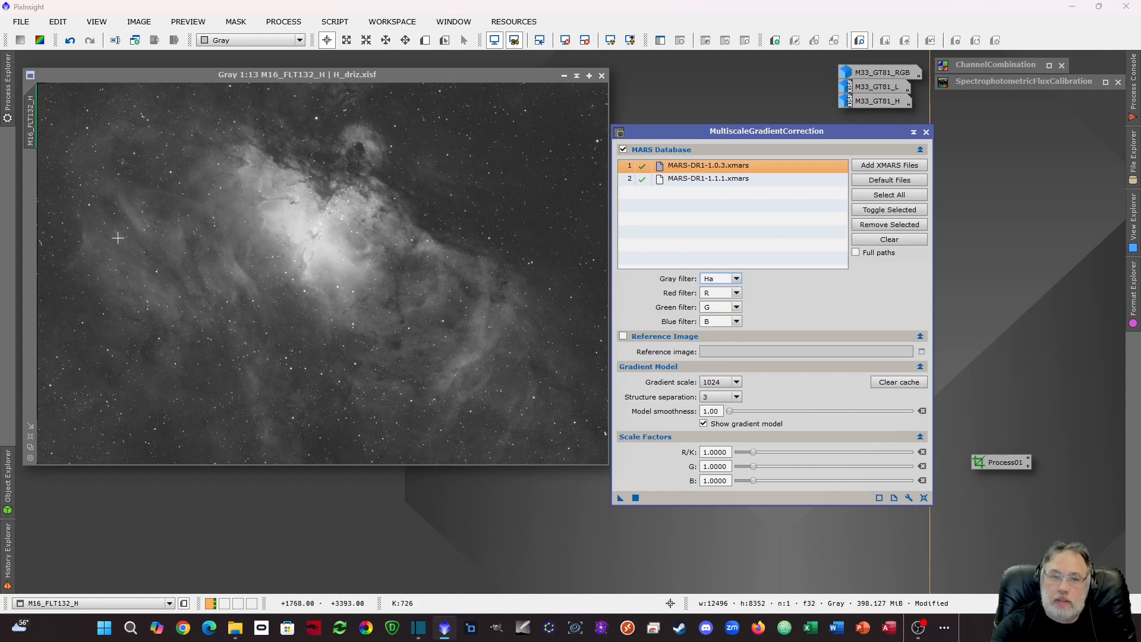
Create three full-frame previews of M16_FLT132_H and fit each one to the window
left_click_drag(37, 131, 34, 262)
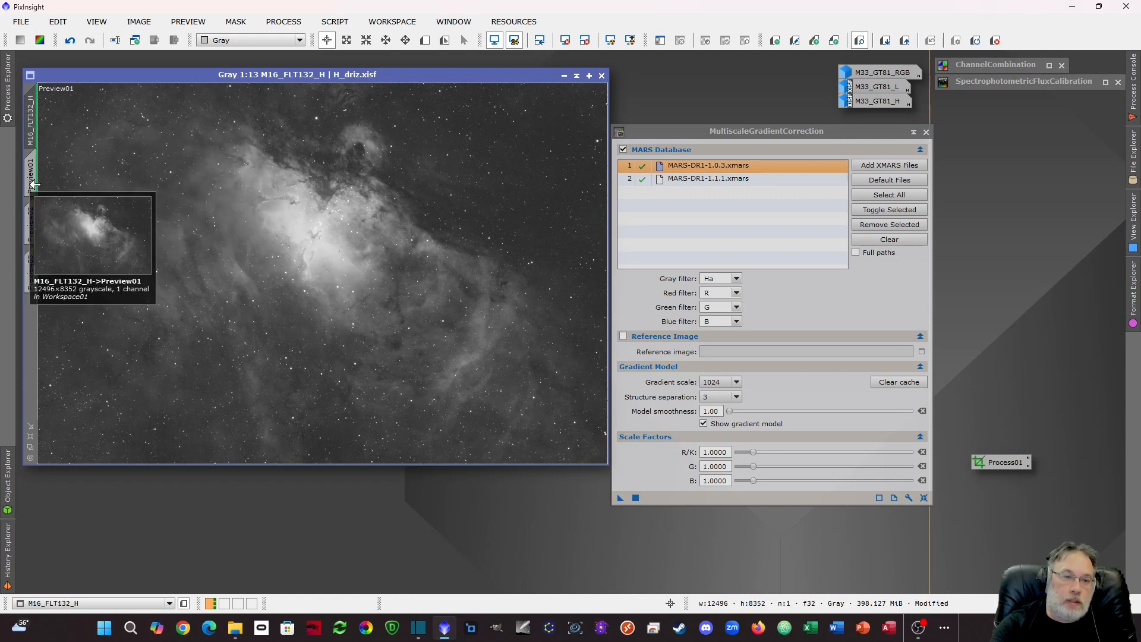
left_click(31, 183)
left_click(31, 436)
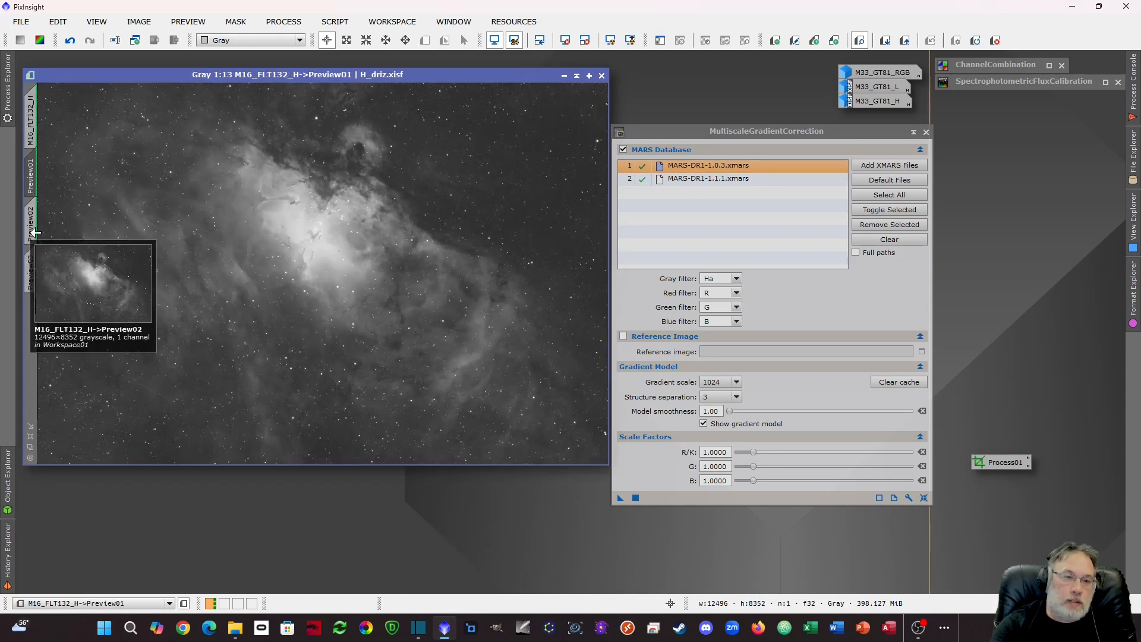
left_click(31, 225)
left_click(31, 437)
left_click(32, 266)
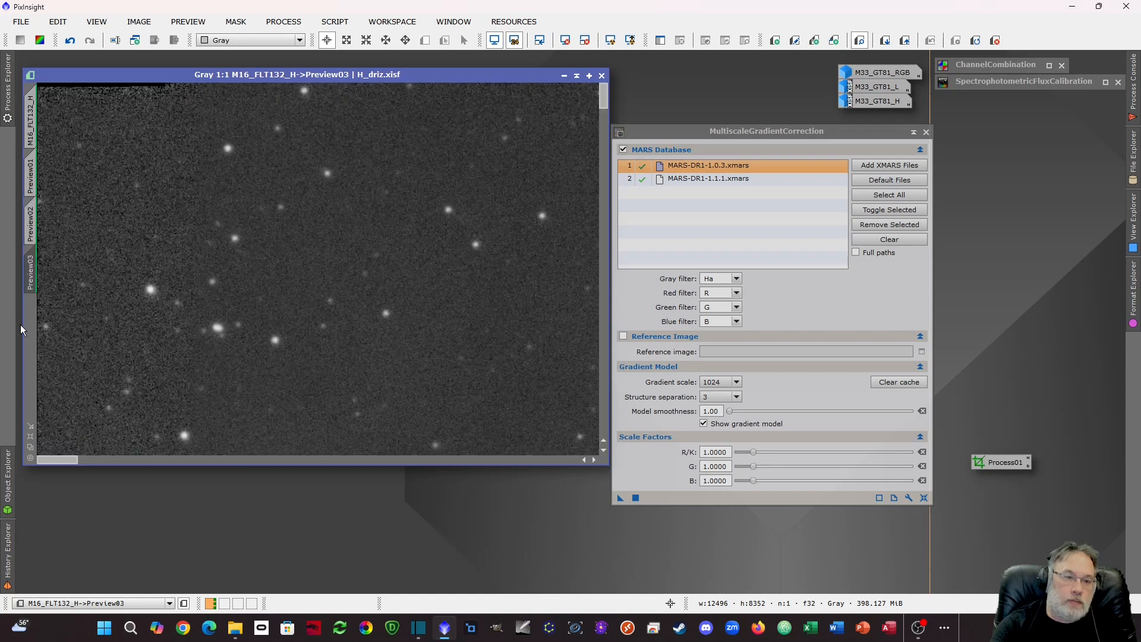
left_click(30, 449)
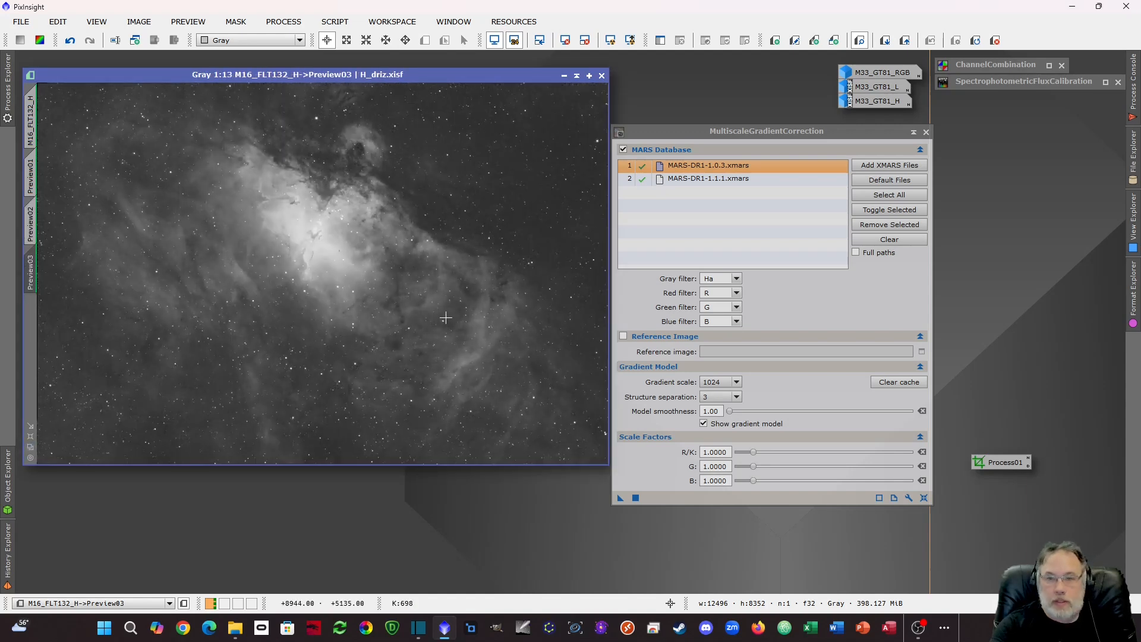
Generate the gradient model on Preview01 with gradient scale 1024 and scale factors of 1.0, and compare it with the main image
left_click(31, 177)
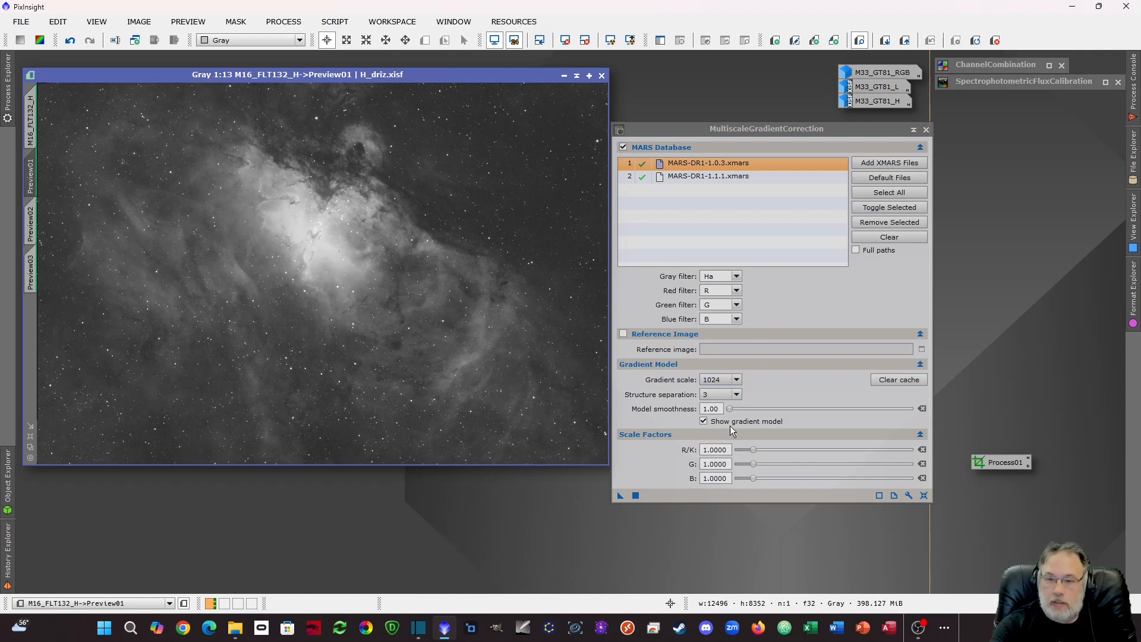
left_click(619, 496)
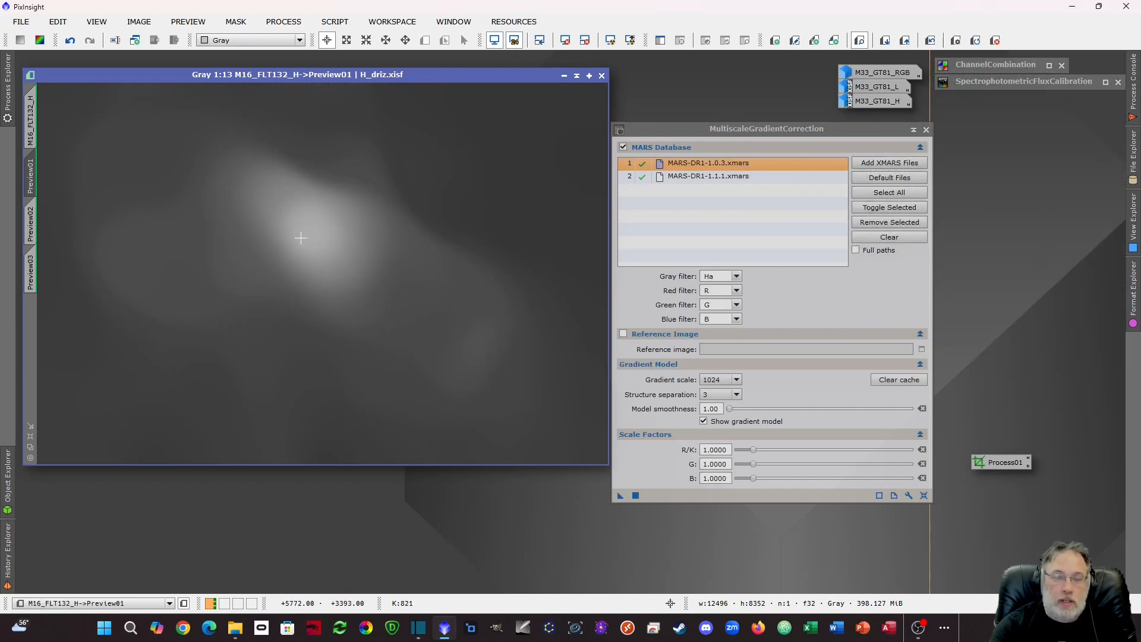
left_click(33, 123)
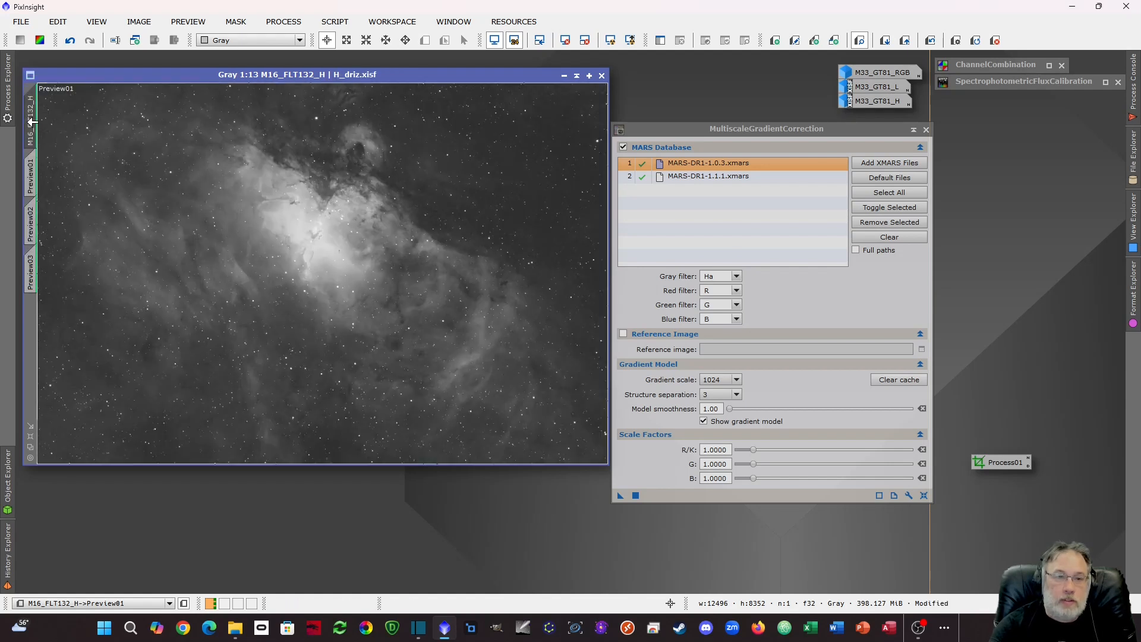
left_click(35, 177)
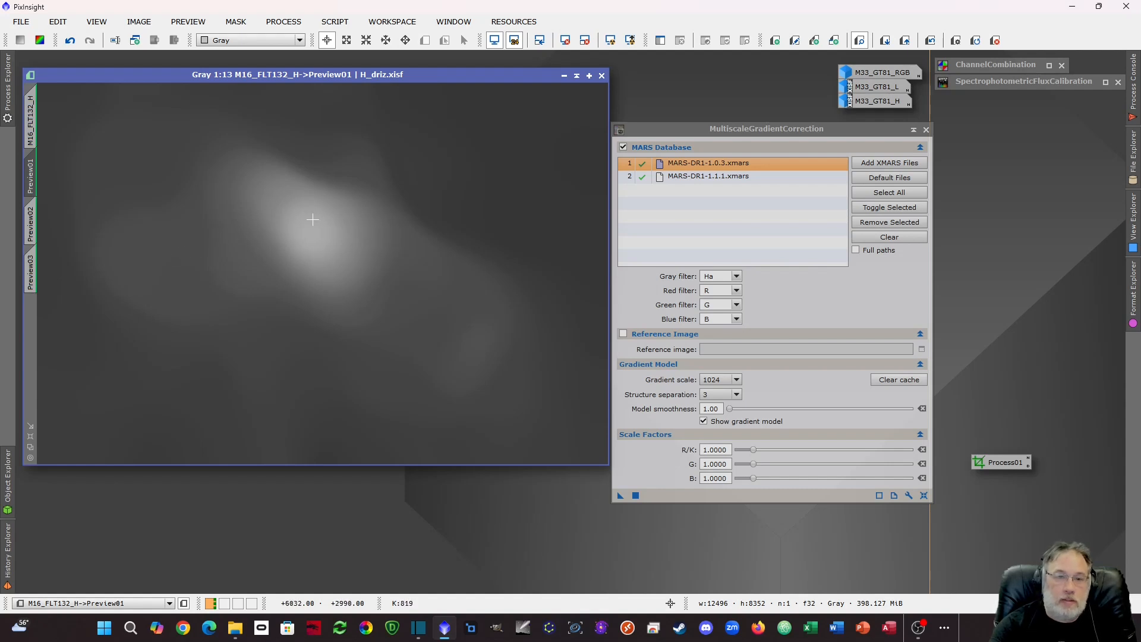
left_click(31, 122)
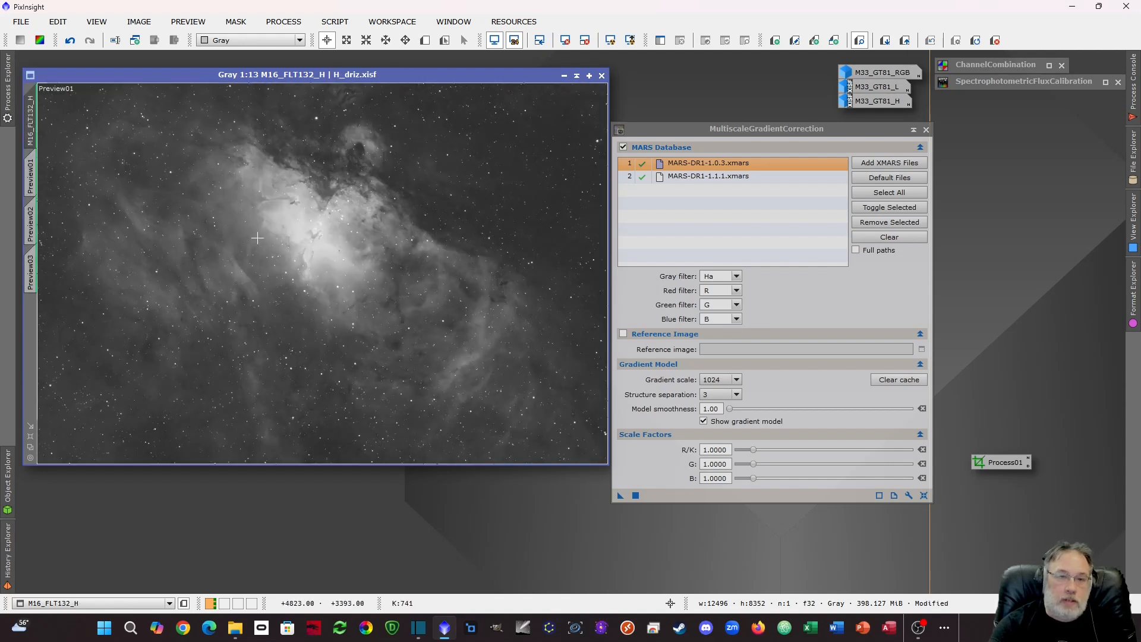
Turn off the gradient model output, apply MultiscaleGradientCorrection to the main M16_FLT132_H view, and compare it with Preview01
left_click(618, 498)
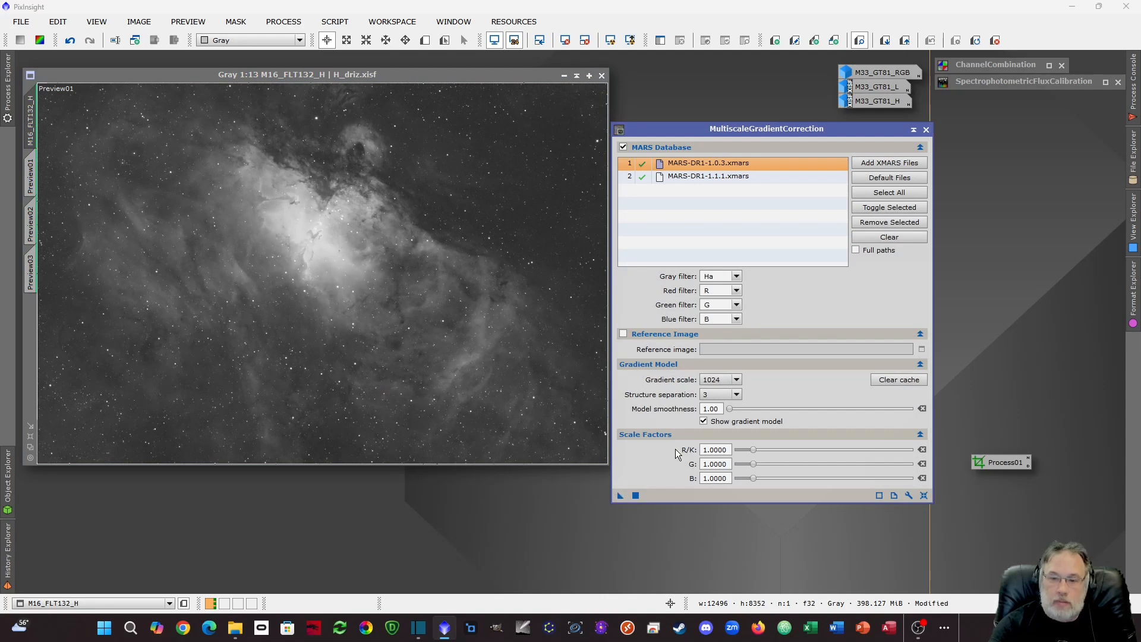
left_click(620, 494)
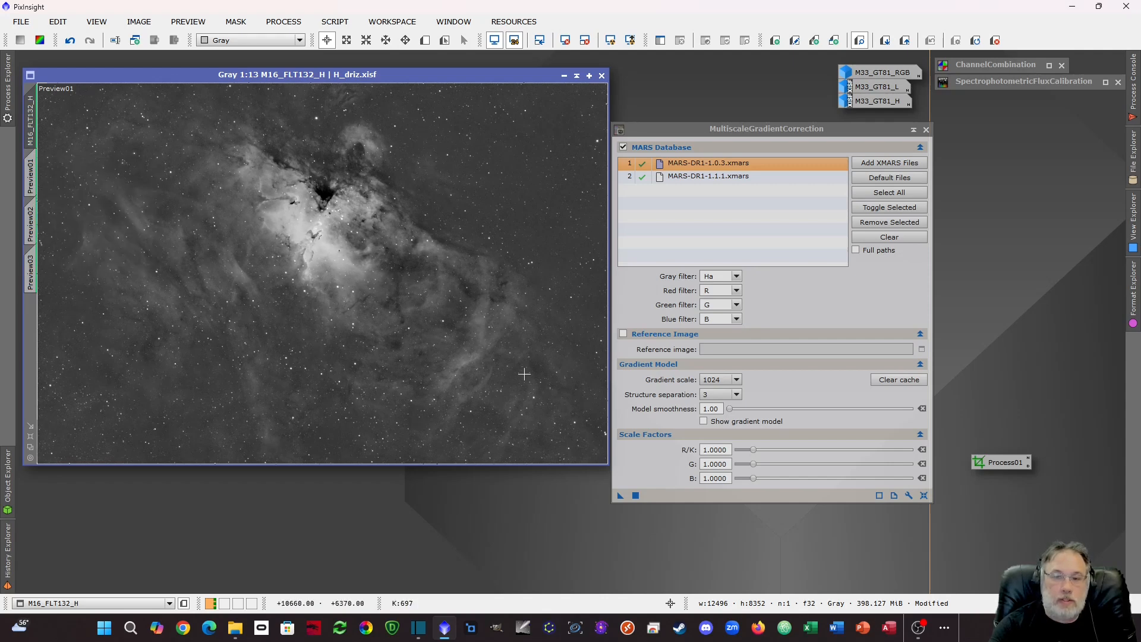
key("ctrl+Right")
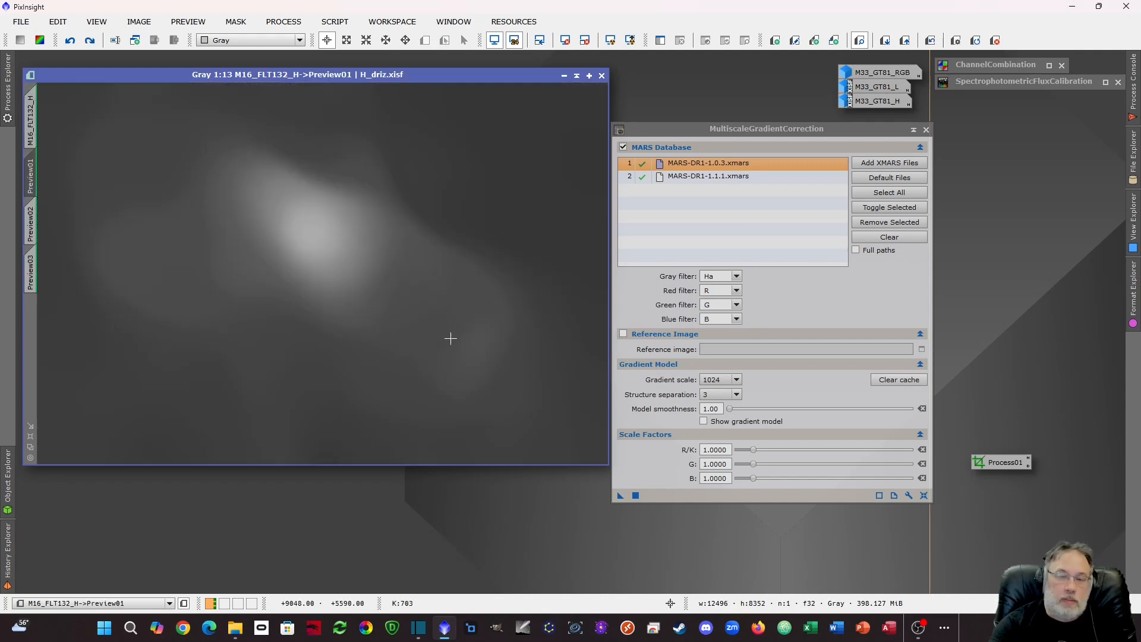
Set the gradient scale to 1536 and apply MultiscaleGradientCorrection to Preview01 without the gradient model output
left_click(737, 382)
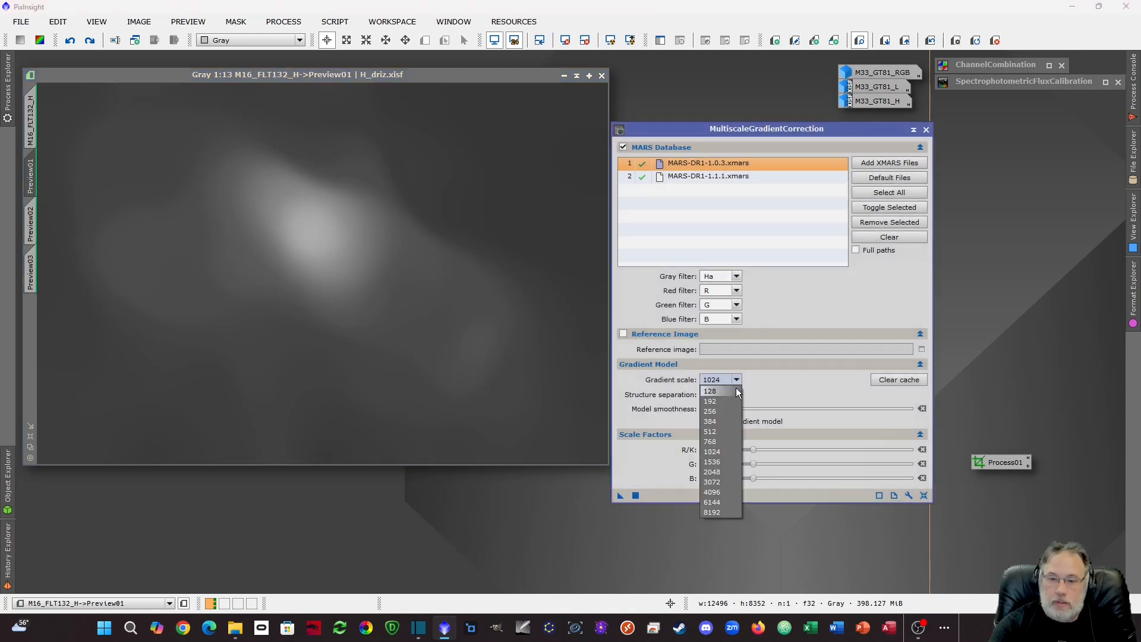
left_click(725, 462)
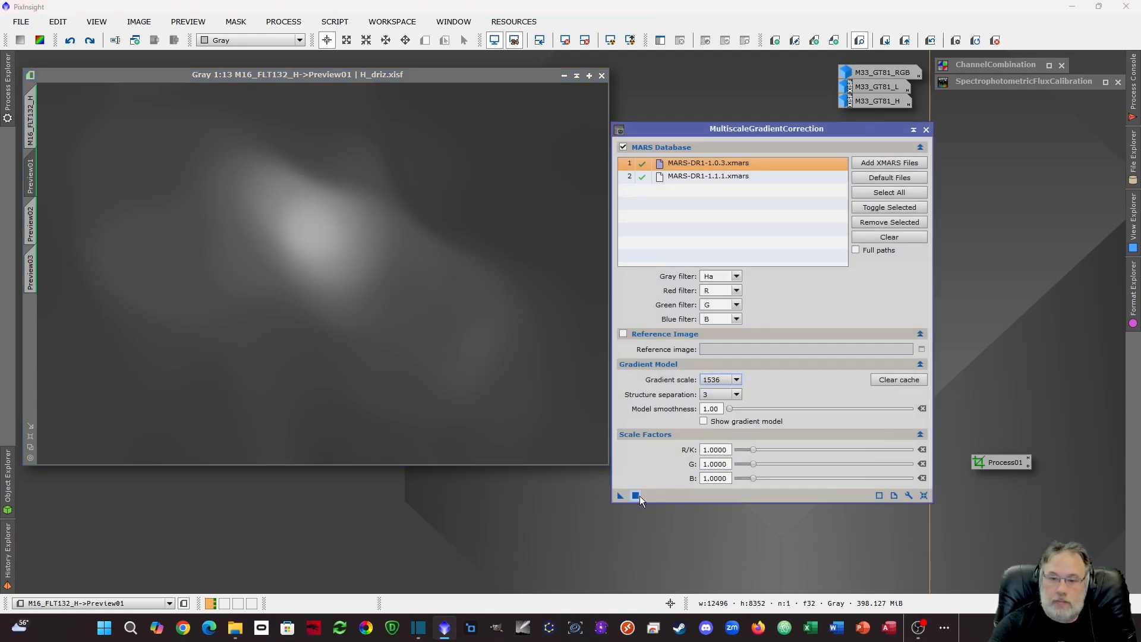
left_click(619, 495)
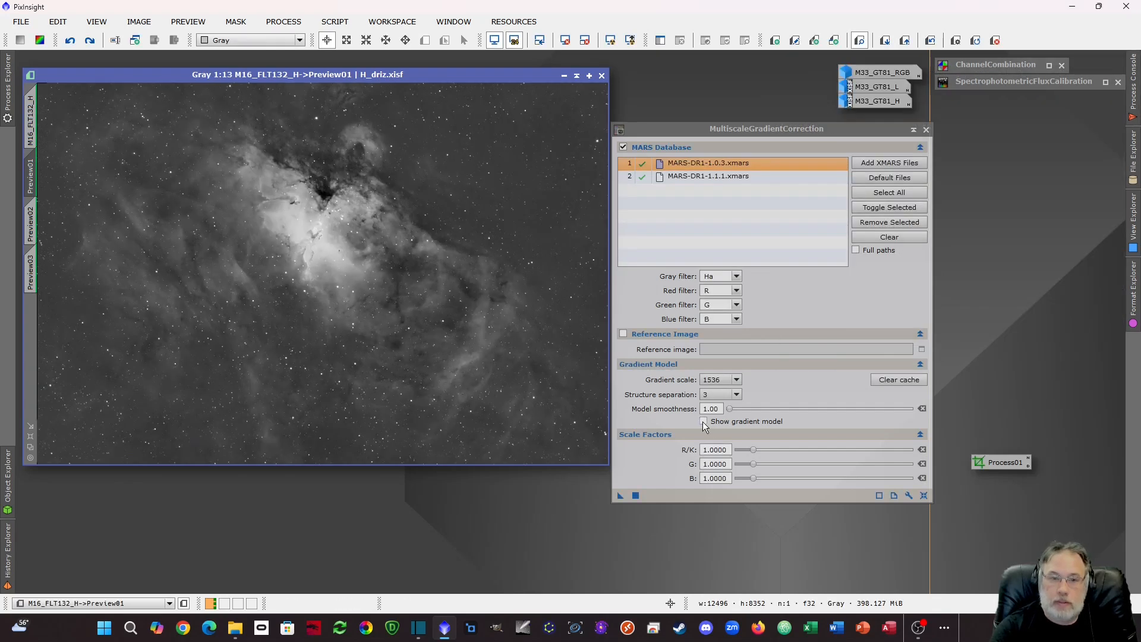
Turn the gradient model output back on and undo the last gradient correction
left_click(703, 422)
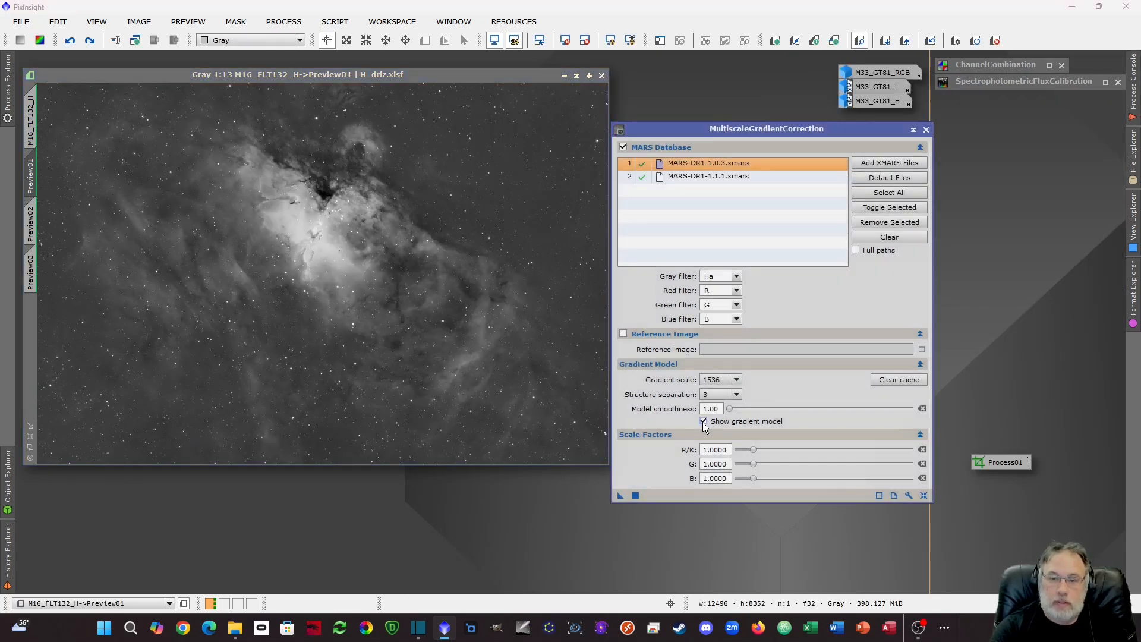
left_click(31, 166)
left_click(70, 42)
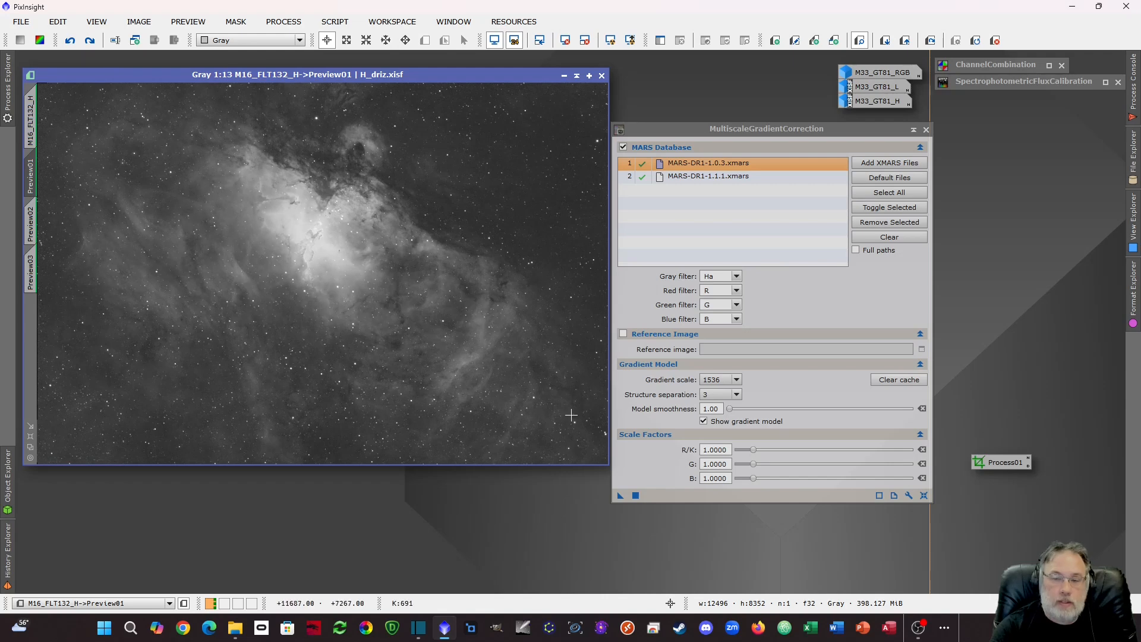
Generate gradient models on Preview01 with gradient scale 1536 and on Preview02 with gradient scale 2048
left_click(620, 496)
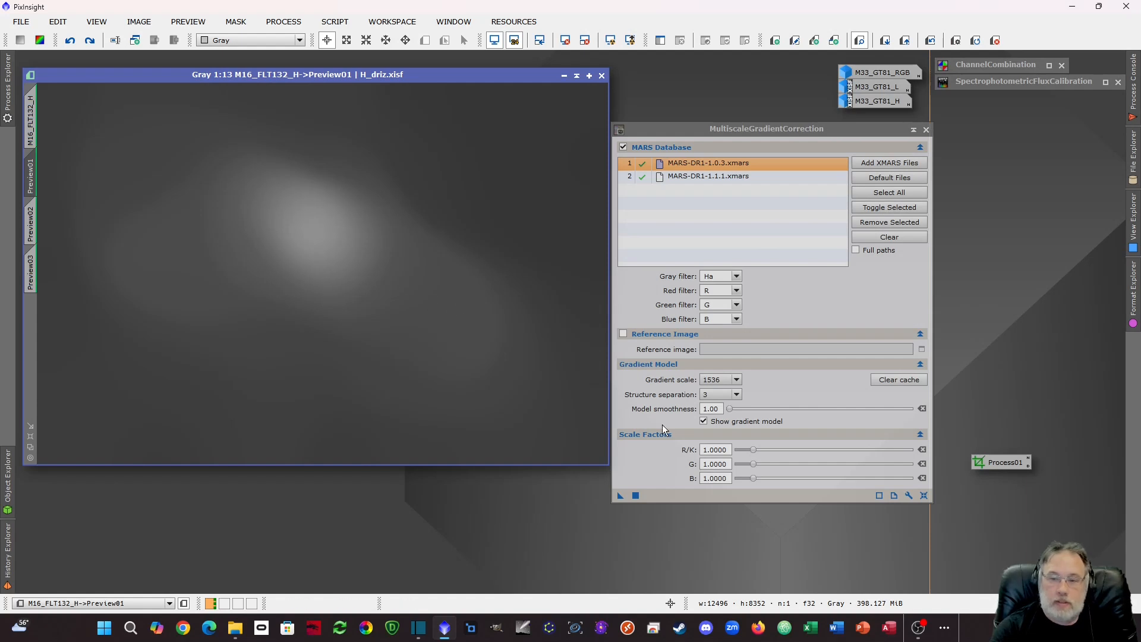
left_click(736, 380)
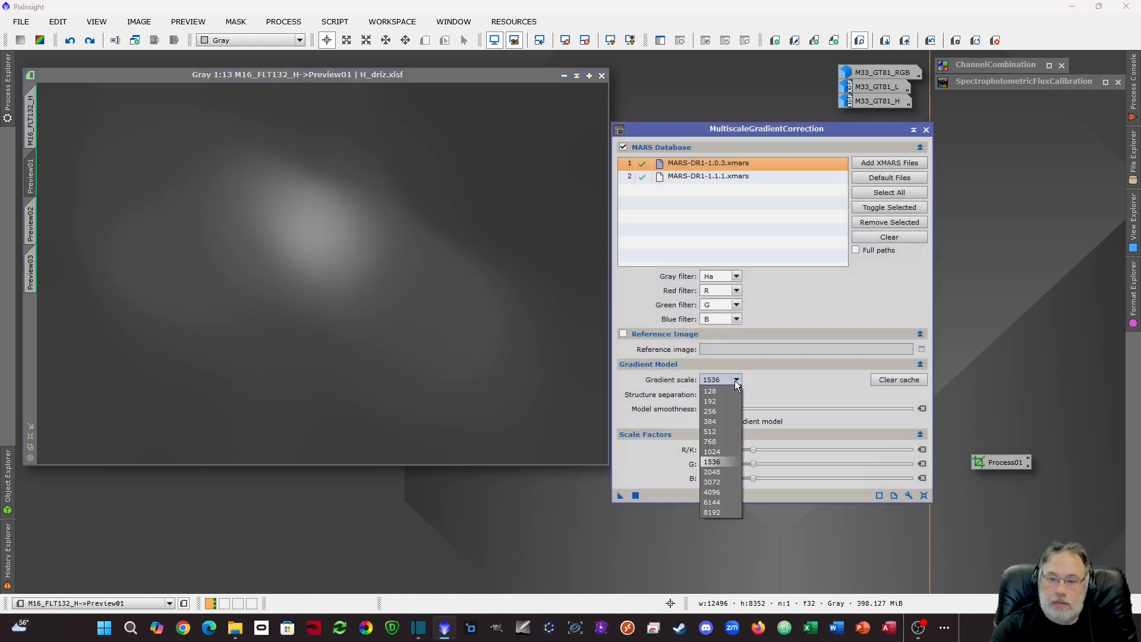
left_click(30, 224)
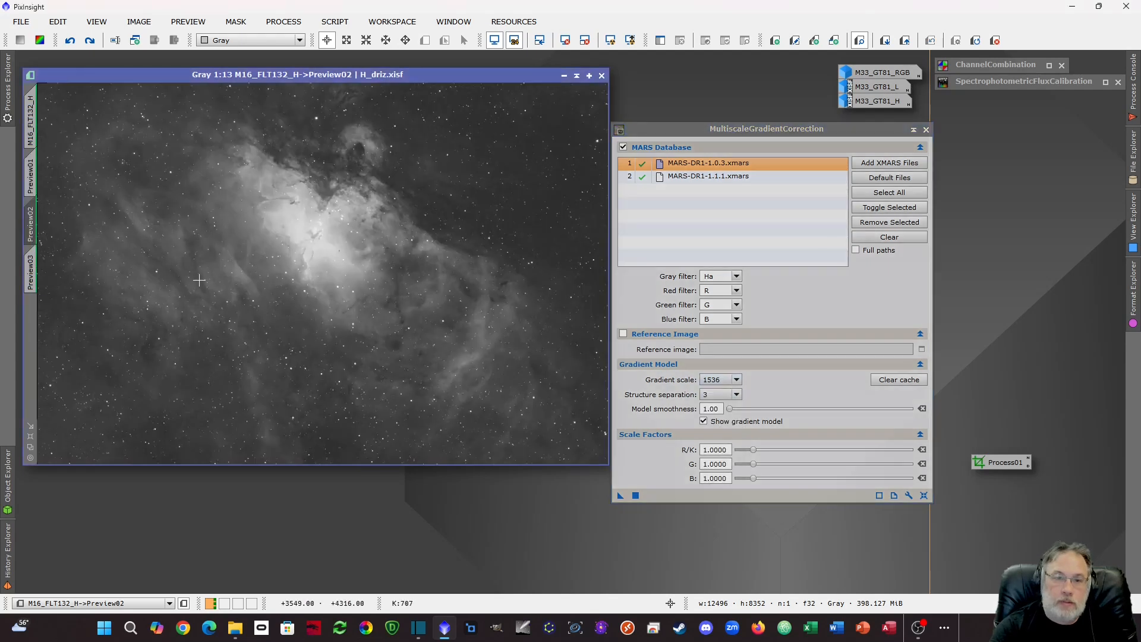
left_click(735, 380)
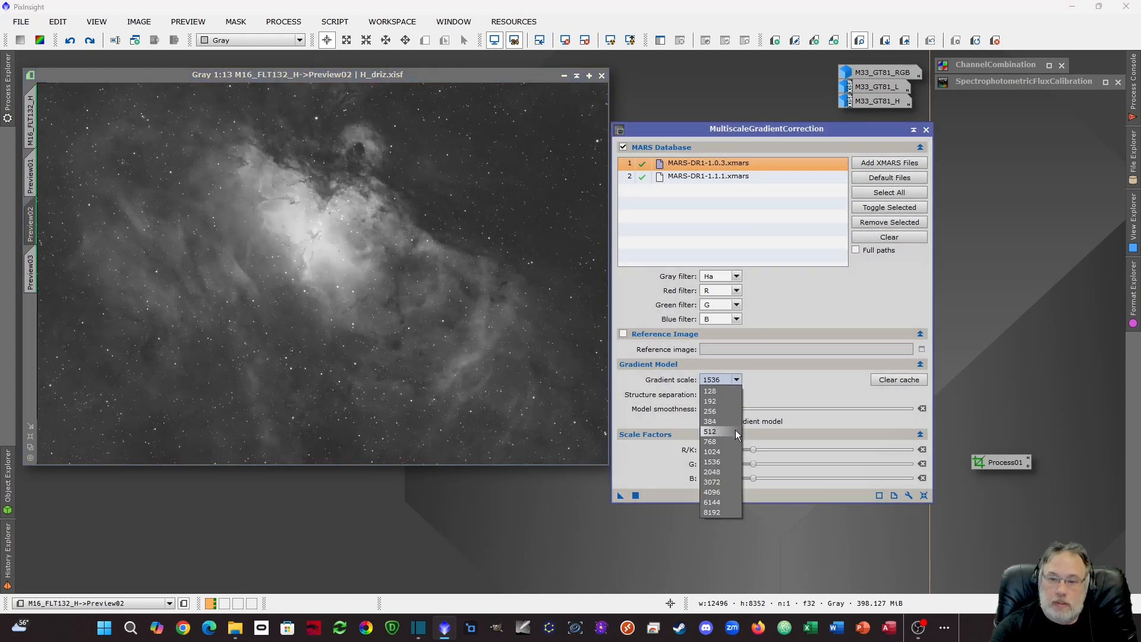
left_click(726, 473)
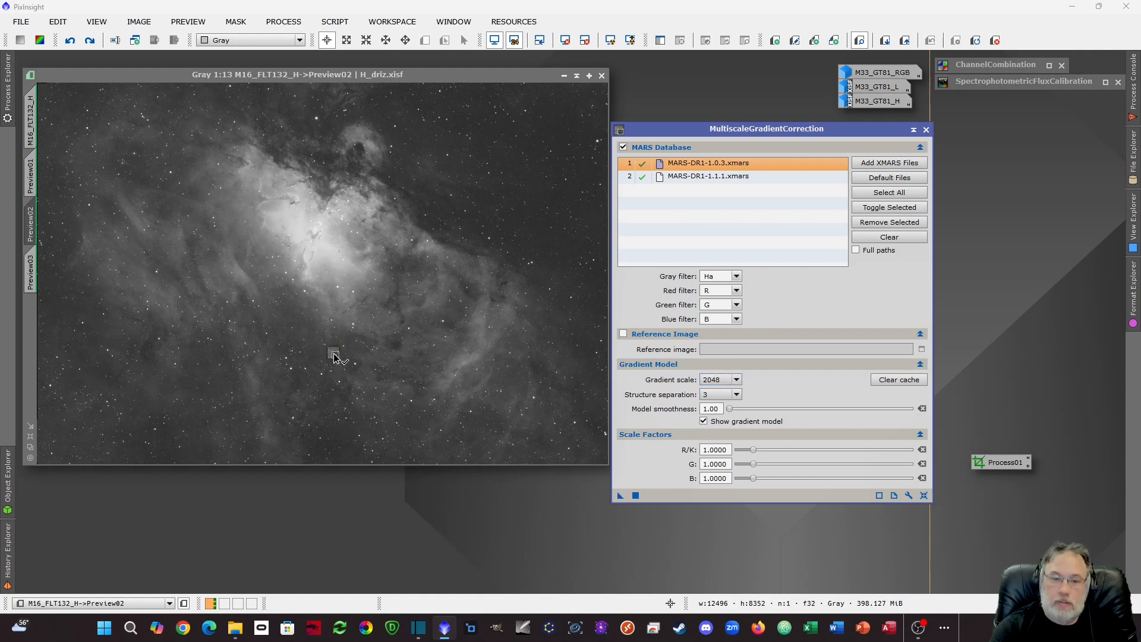
left_click_drag(335, 356, 452, 331)
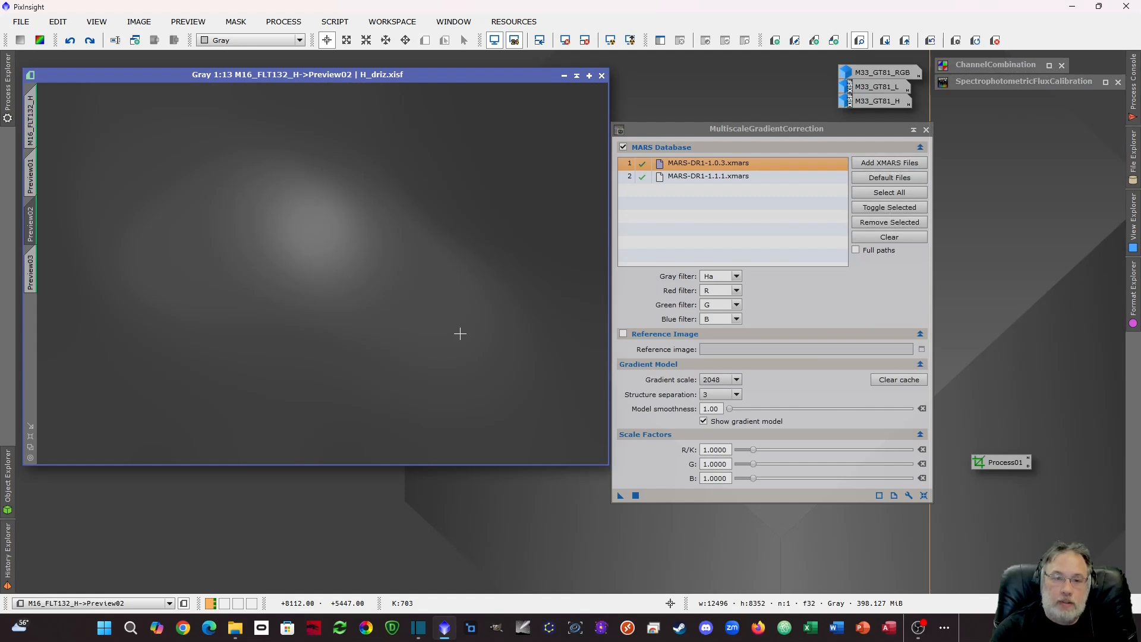
Compare the Preview01 and Preview02 gradient models, and generate one on Preview03 with gradient scale 3072
left_click(33, 178)
left_click(33, 229)
left_click(32, 273)
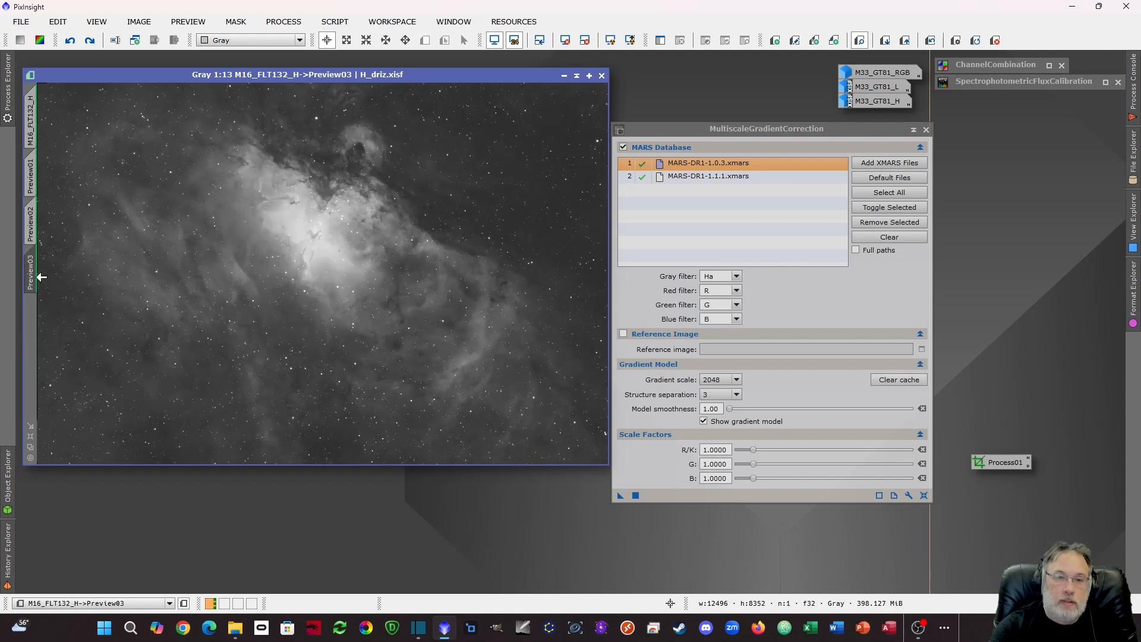
left_click(736, 380)
left_click(729, 484)
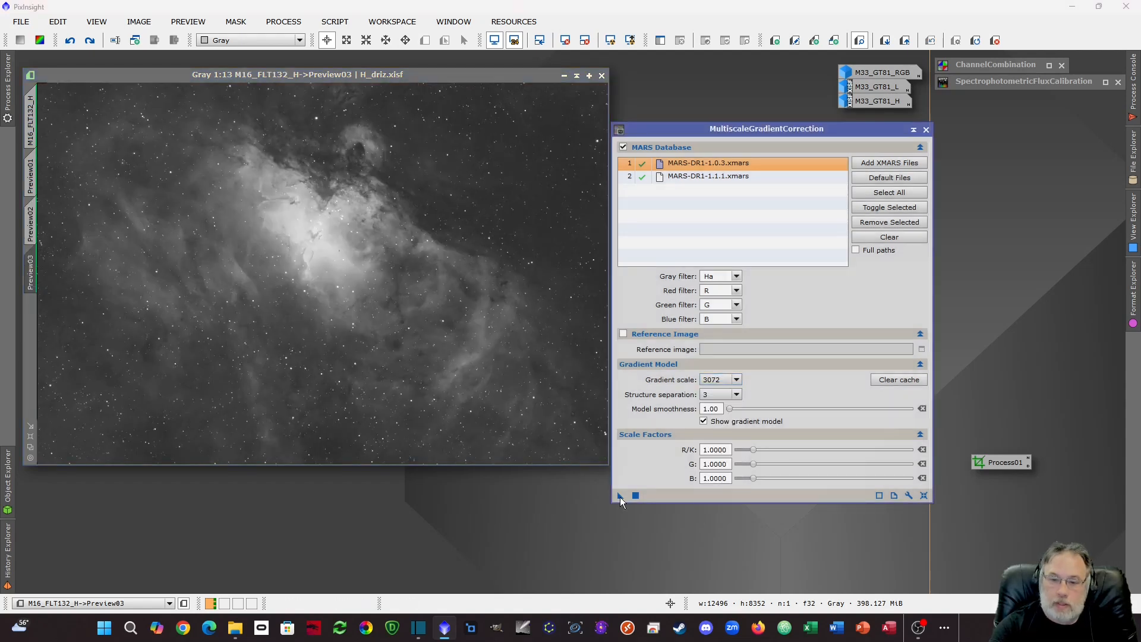
left_click_drag(620, 496, 326, 323)
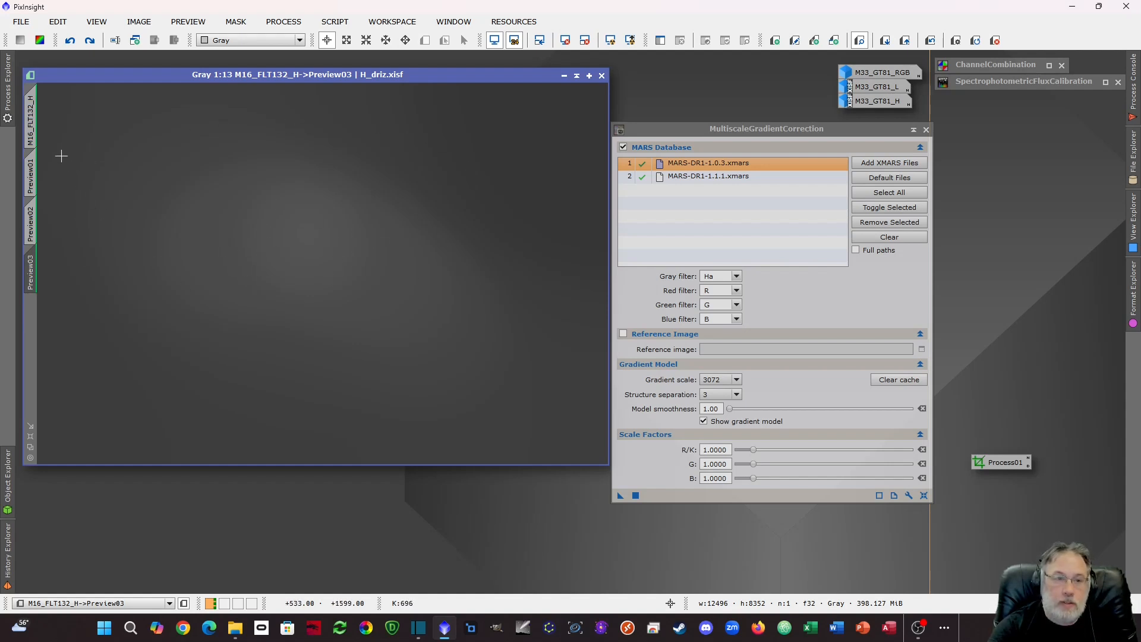
Set all scale factors to 1.4 and generate the gradient model on Preview02 with gradient scale 3072
left_click(31, 126)
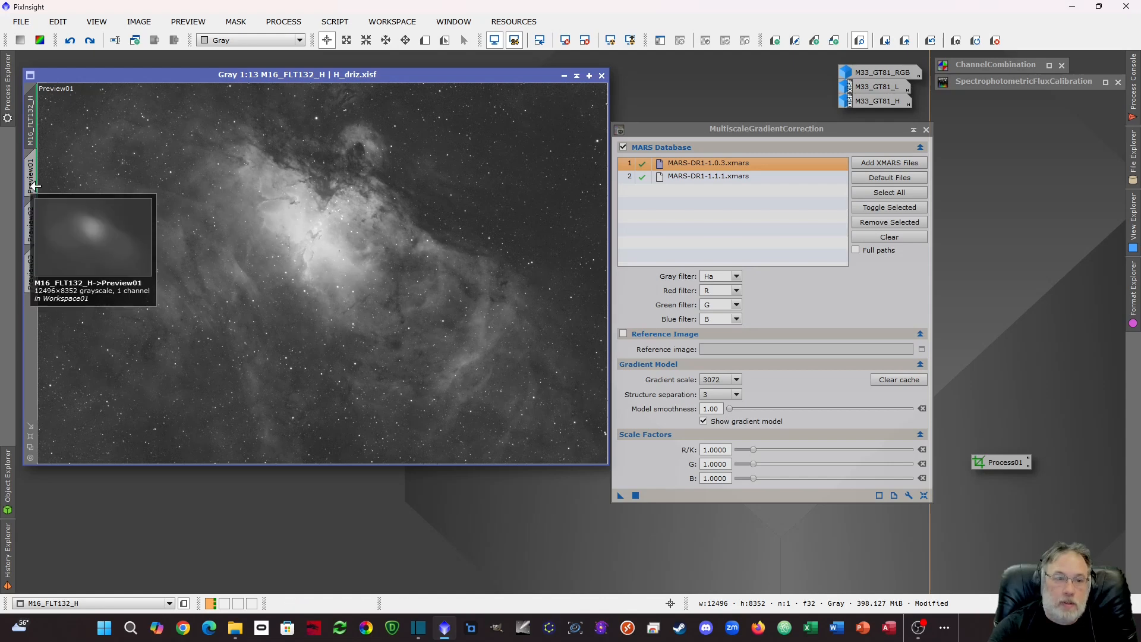
left_click(31, 221)
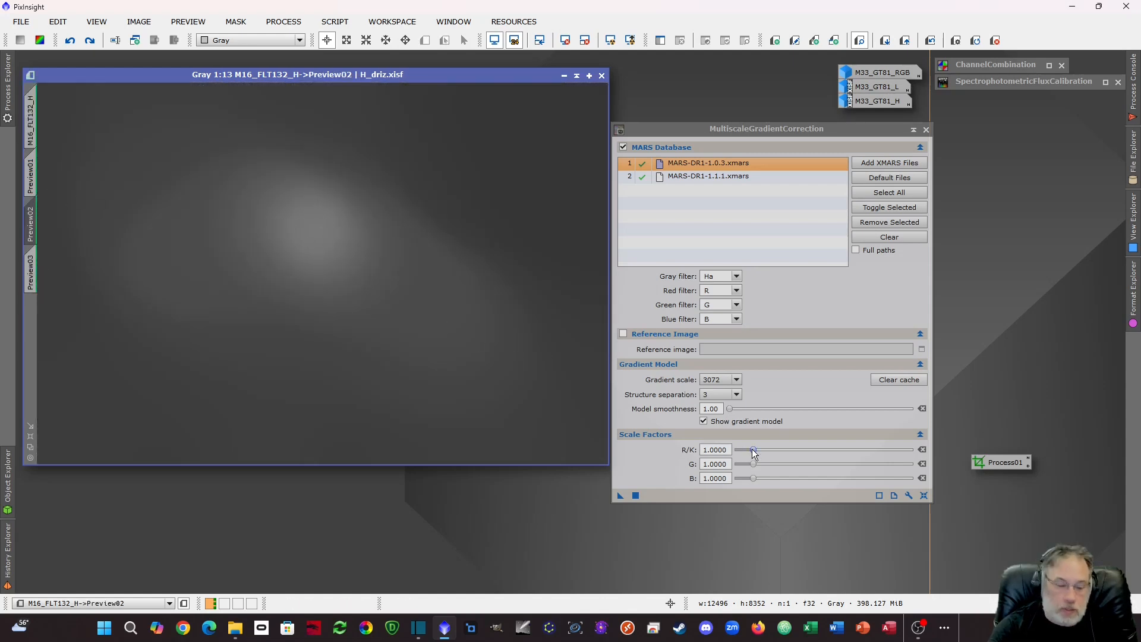
left_click_drag(753, 451, 759, 453)
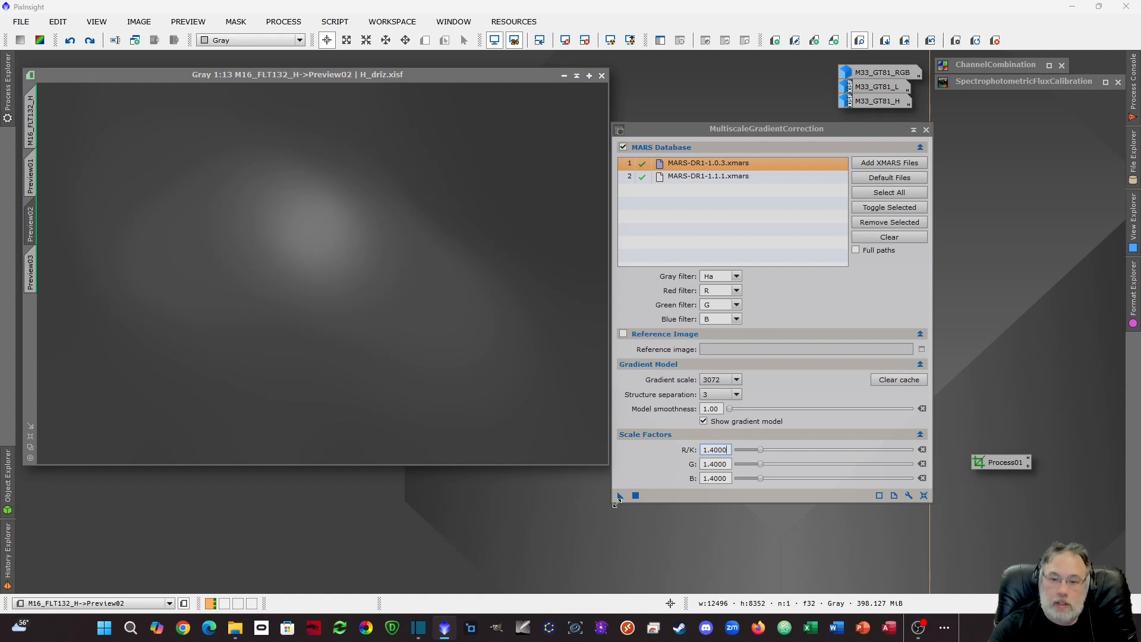
left_click_drag(619, 496, 273, 289)
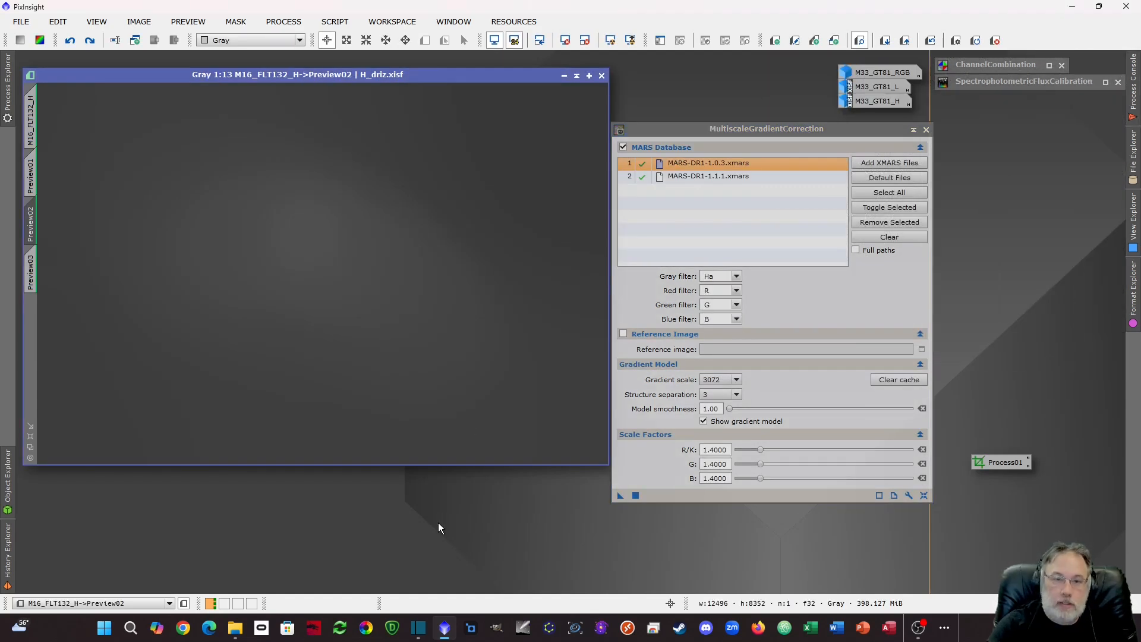
Compare the gradient model on Preview02 with the models on Preview03 and Preview01
left_click(31, 276)
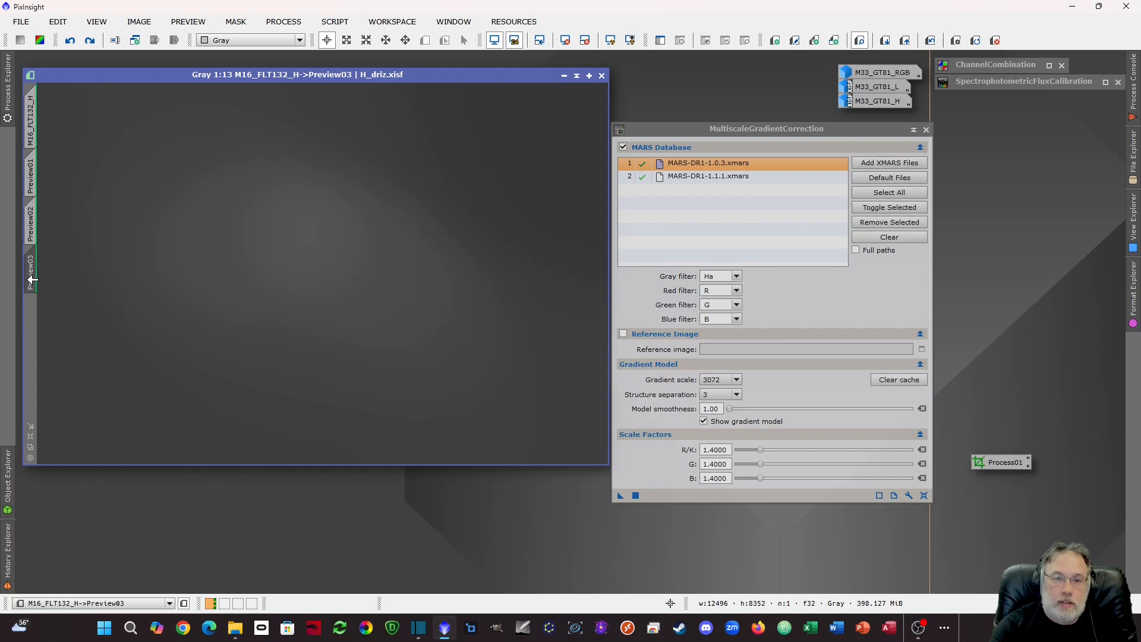
left_click(32, 235)
left_click(32, 276)
left_click(33, 225)
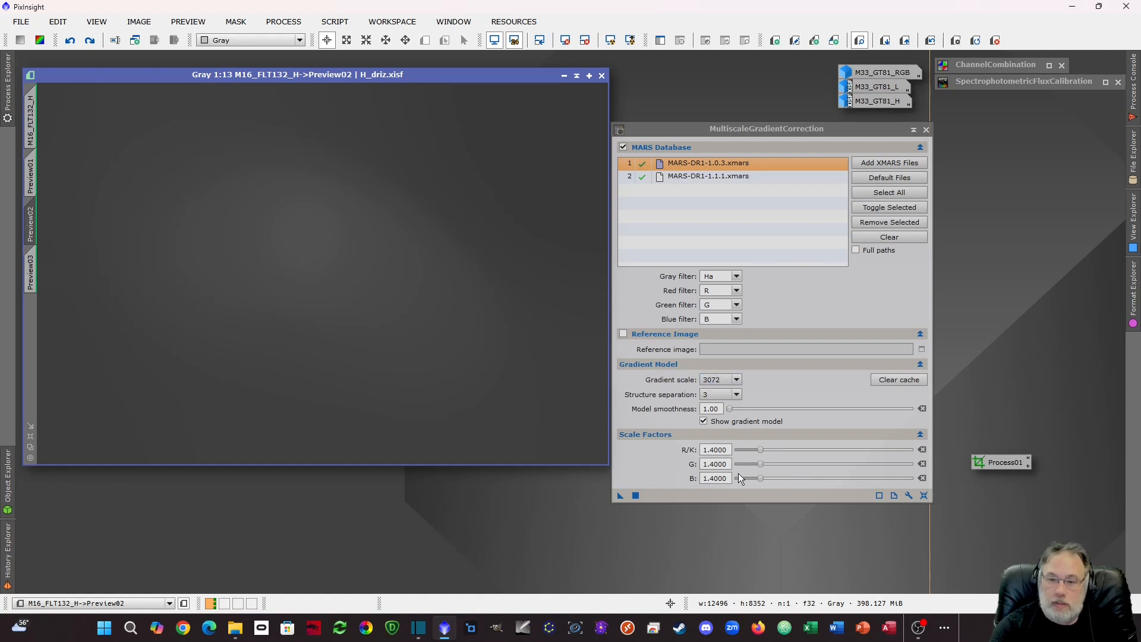
left_click(30, 175)
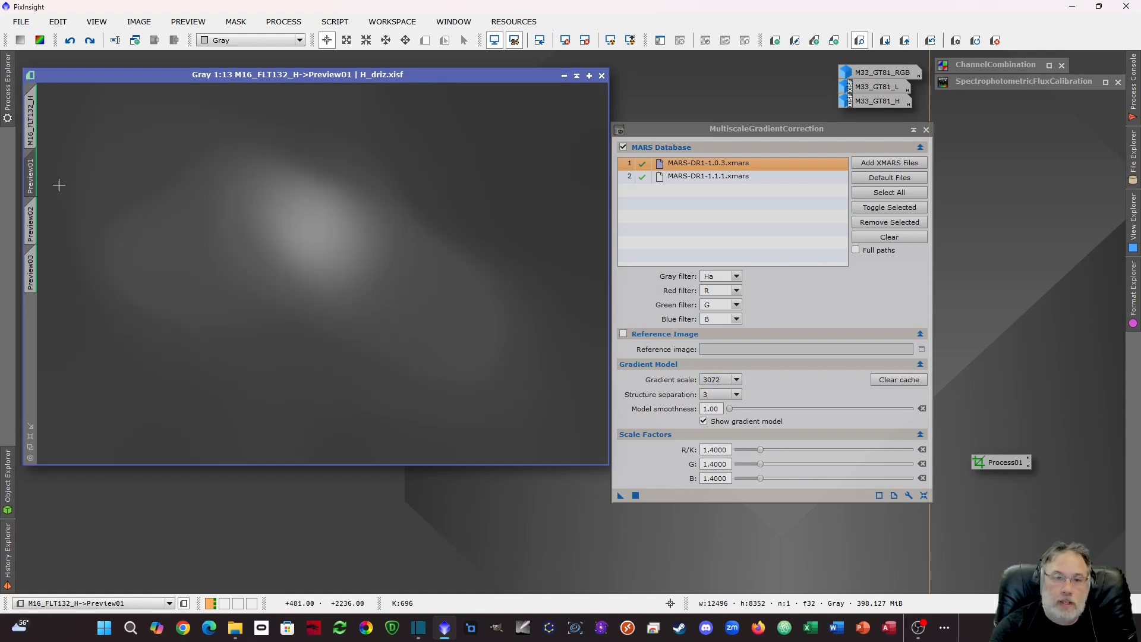
left_click(736, 379)
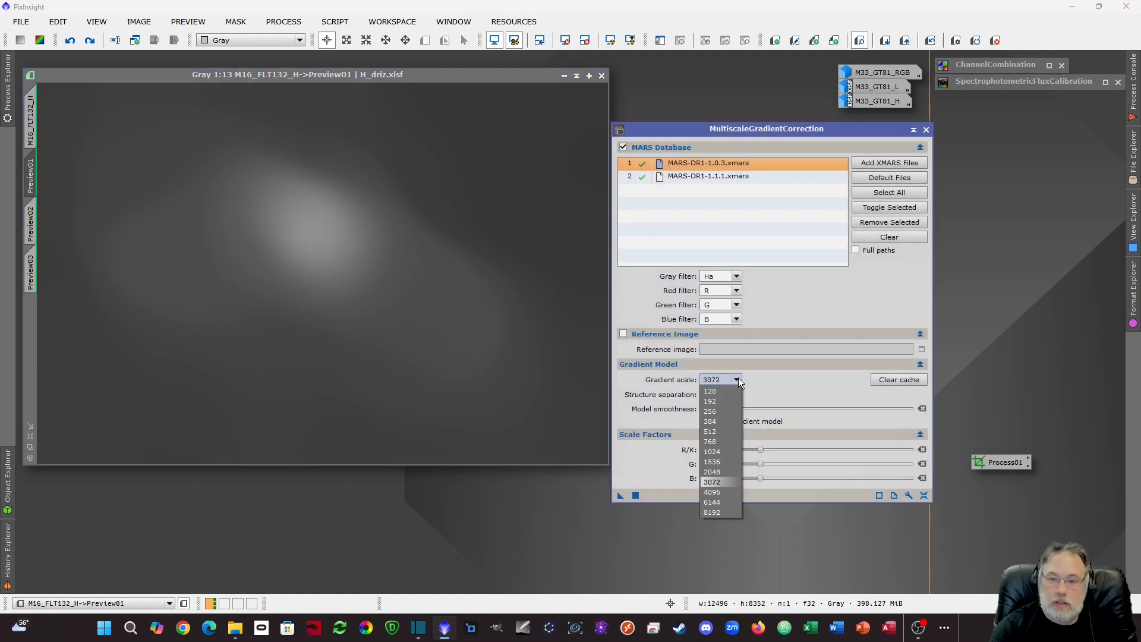
left_click(770, 380)
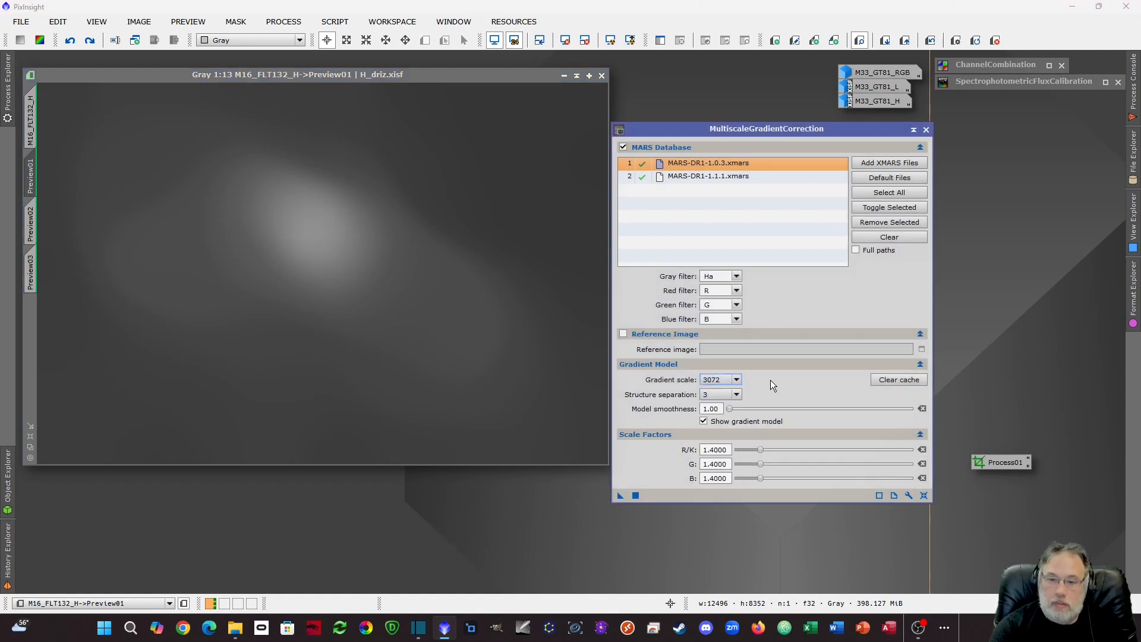
Turn off the gradient model output and apply MultiscaleGradientCorrection to the main M16_FLT132_H view with gradient scale 3072 and scale factors of 1.4
left_click(36, 129)
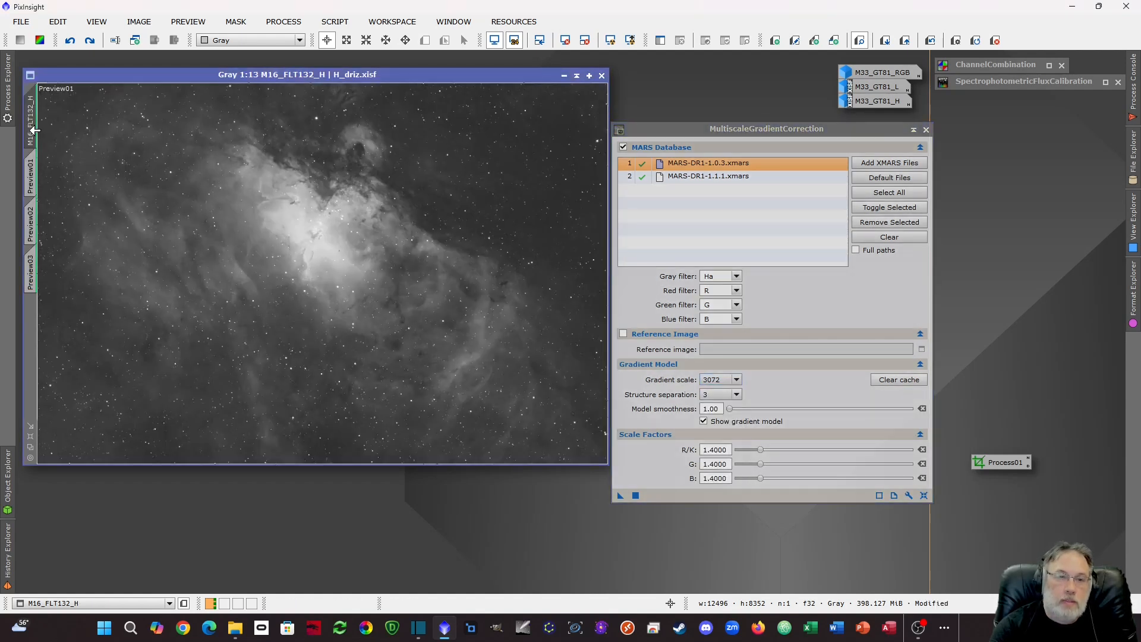
left_click(704, 421)
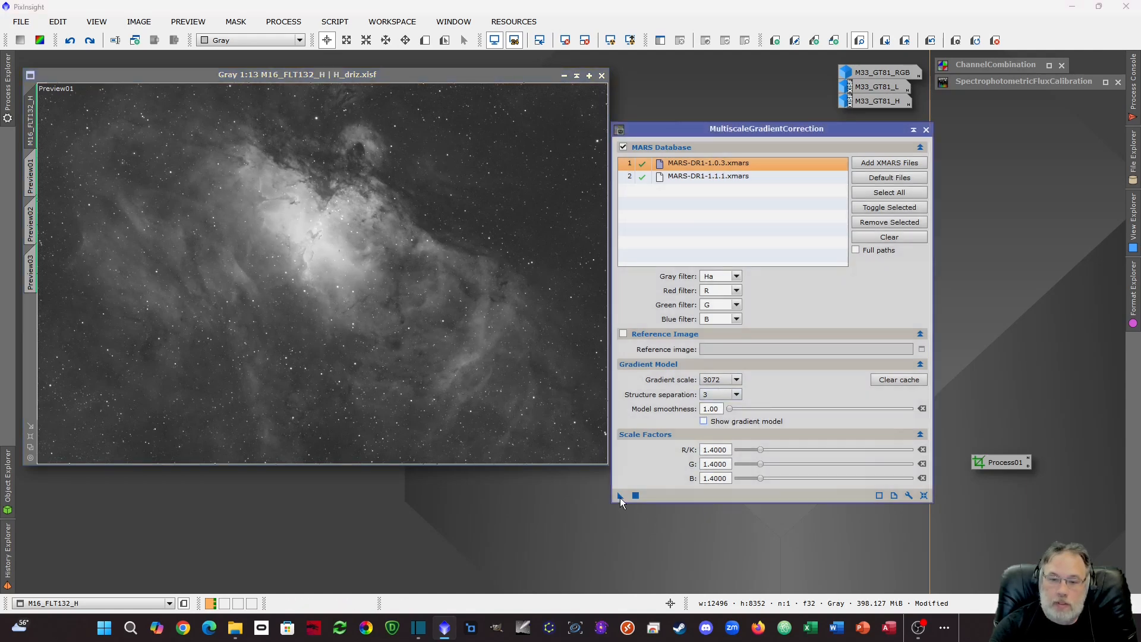
left_click_drag(619, 496, 301, 328)
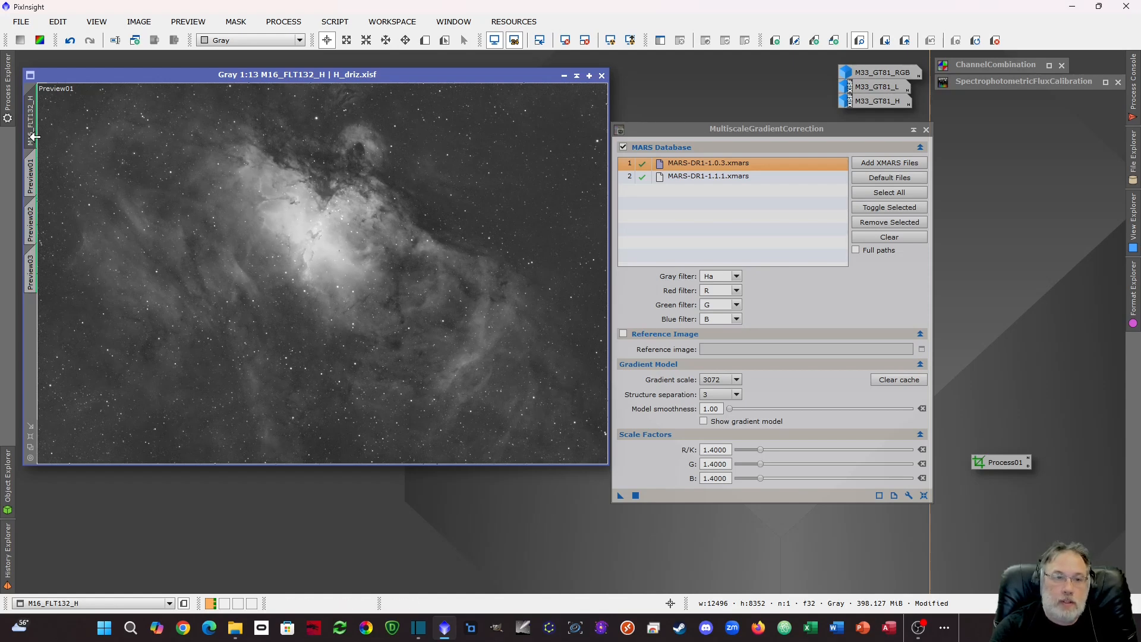
Clone the corrected M16_FLT132_H image and undo the last gradient correction on the original
left_click_drag(31, 127, 671, 106)
left_click_drag(746, 70, 710, 78)
left_click(69, 76)
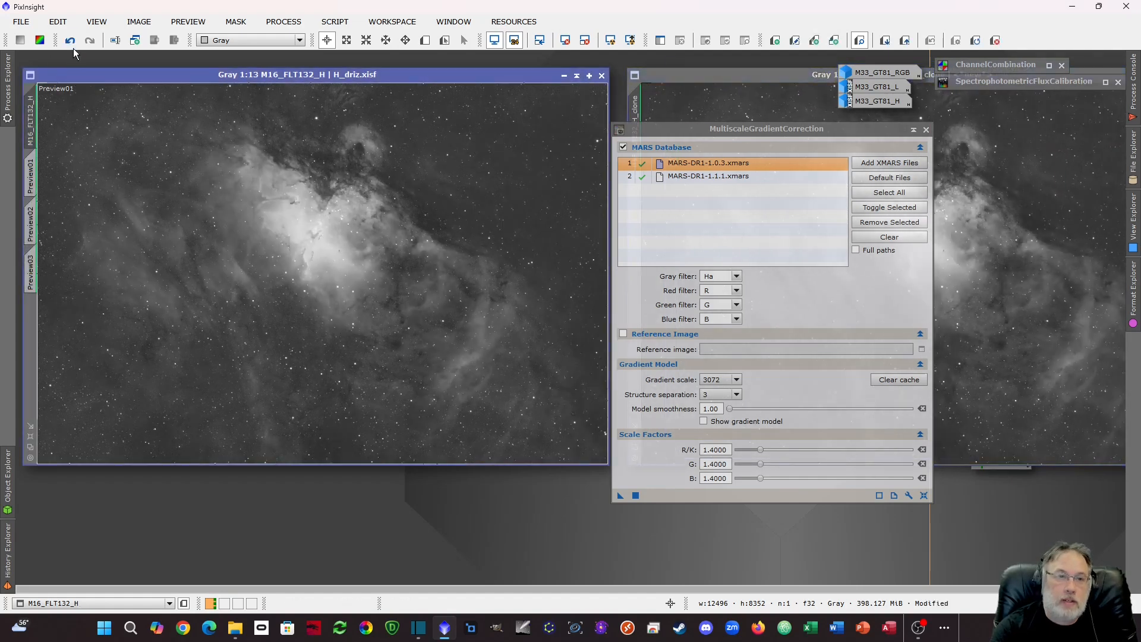
left_click(69, 45)
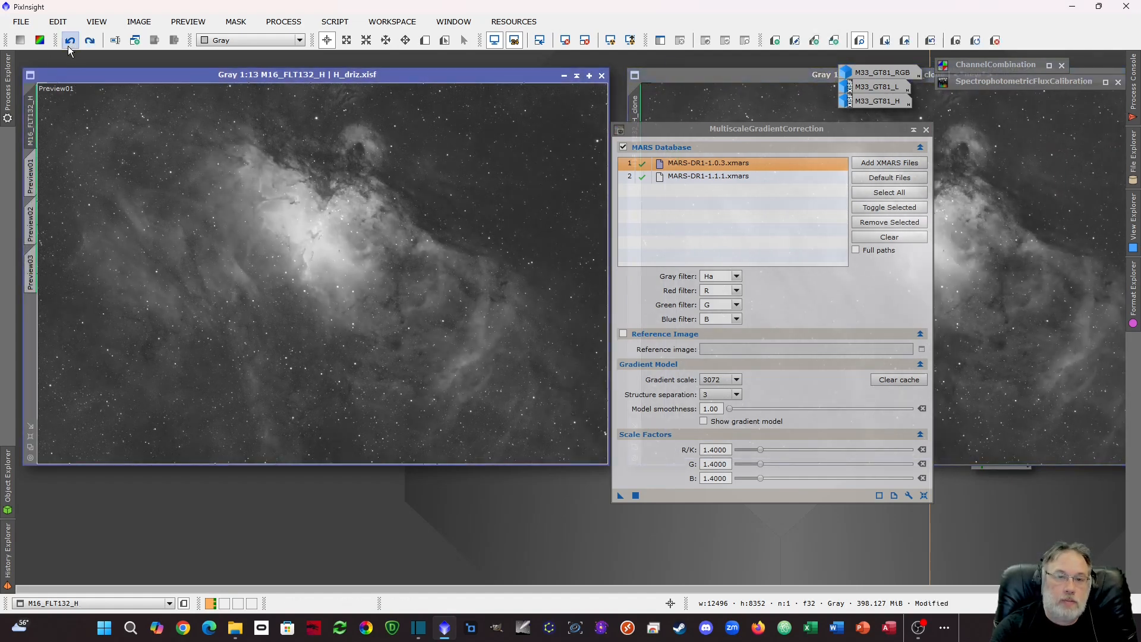
Synchronize the M16_FLT132_H_clone view with the original, collapse the MultiscaleGradientCorrection window, and place the clone exactly over the original image
left_click(698, 76)
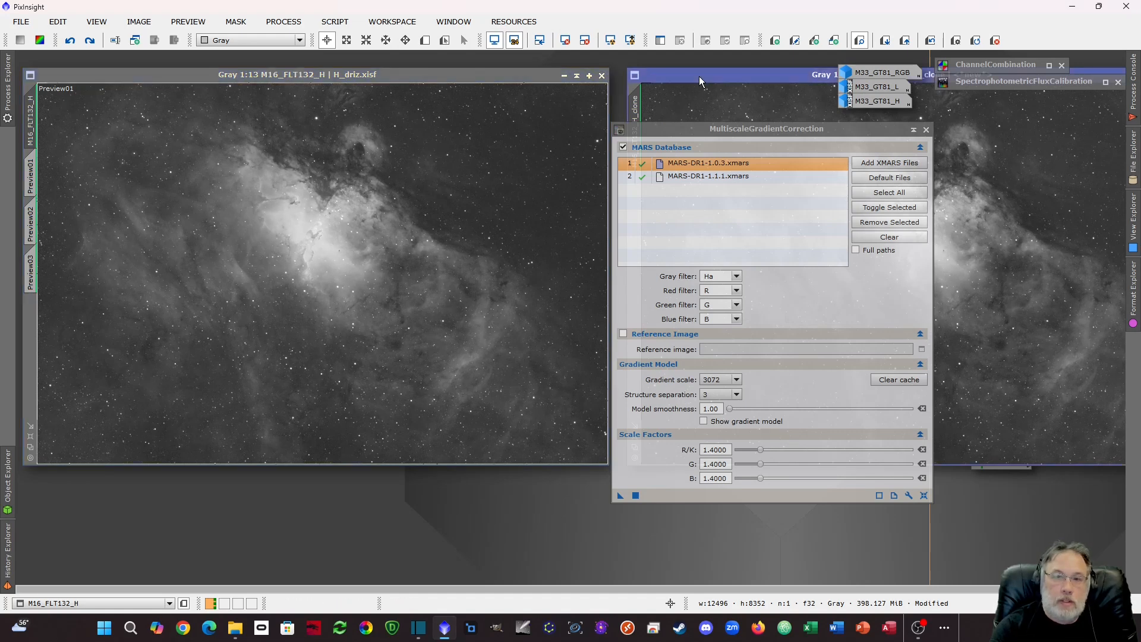
mouse_move(637, 105)
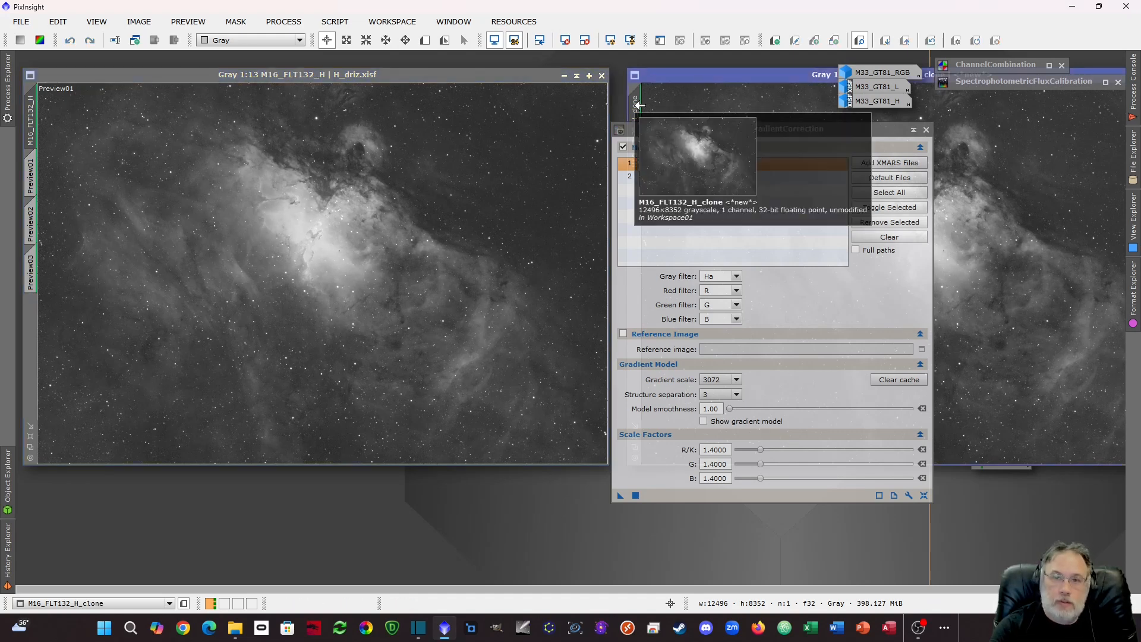
left_click_drag(636, 105, 34, 117)
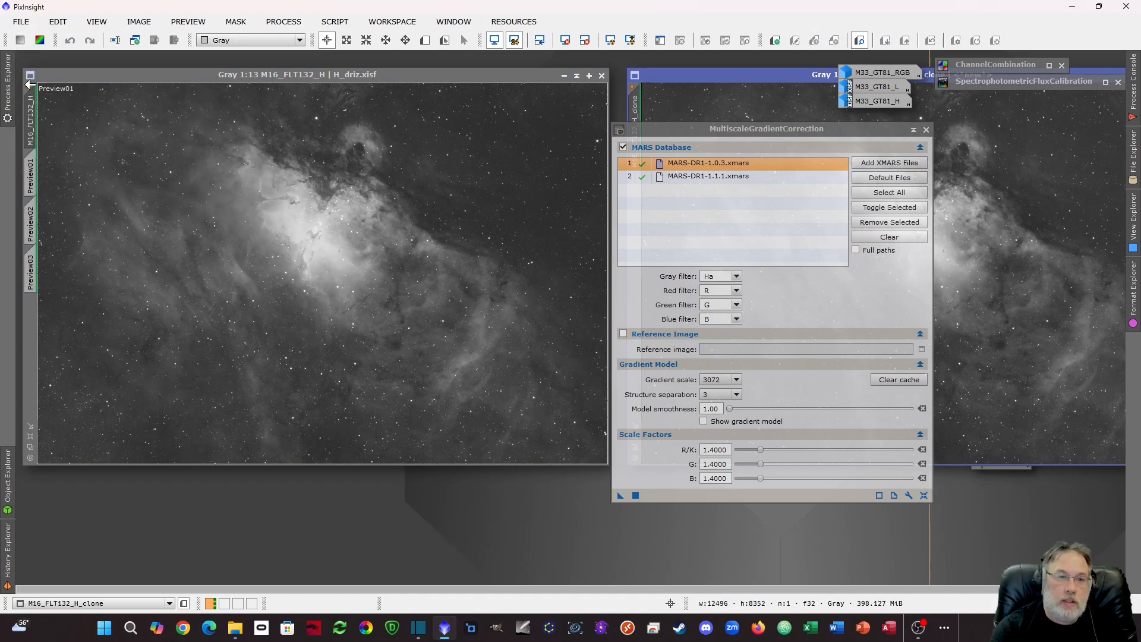
left_click(914, 130)
mouse_move(788, 81)
left_mouse_down()
mouse_move(411, 95)
mouse_move(176, 75)
left_mouse_up()
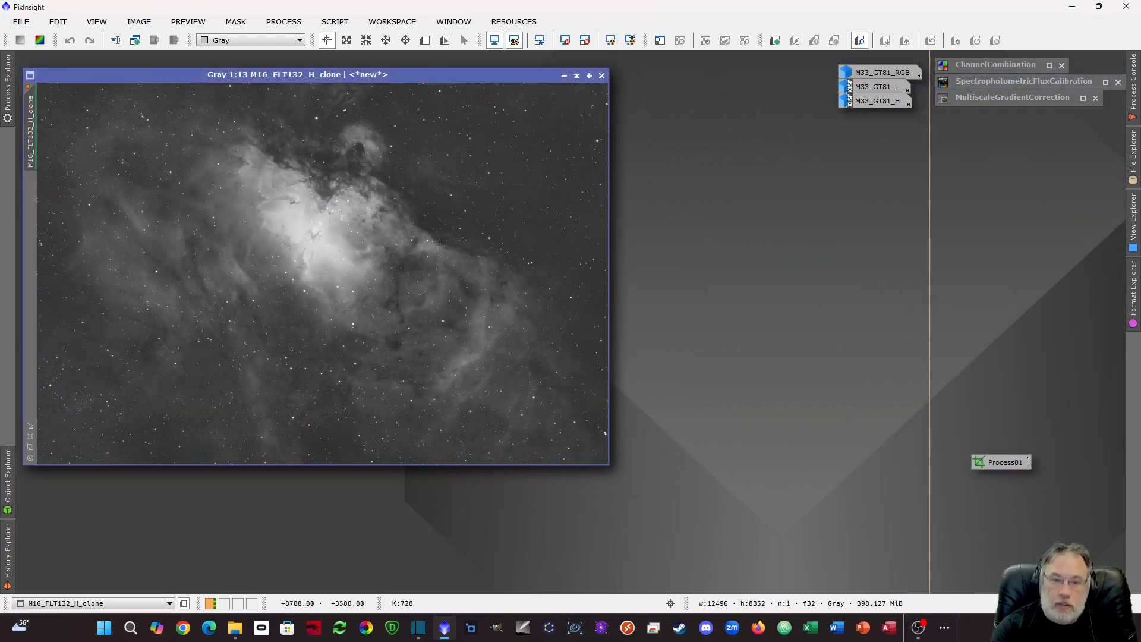
Alternate between the overlaid M16_FLT132_H original and its clone to compare the image before and after gradient correction
key("ctrl+Page_Down")
key("ctrl+Page_Down")
key("ctrl+Page_Down")
key("ctrl+Page_Down")
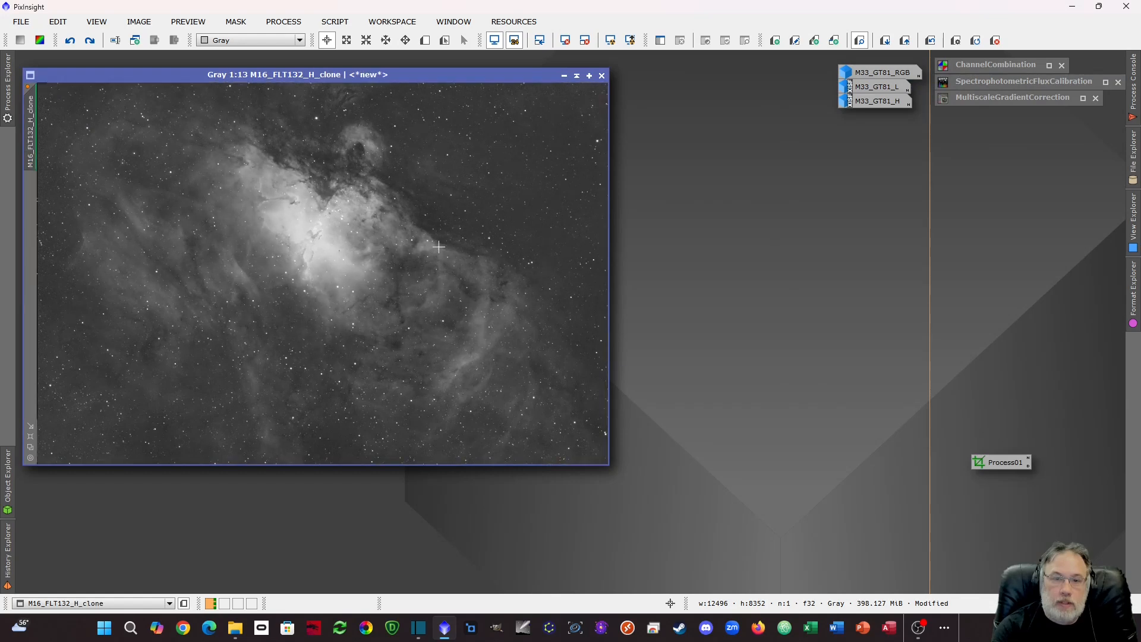
key("ctrl+Page_Down")
key("ctrl+Page_Down")
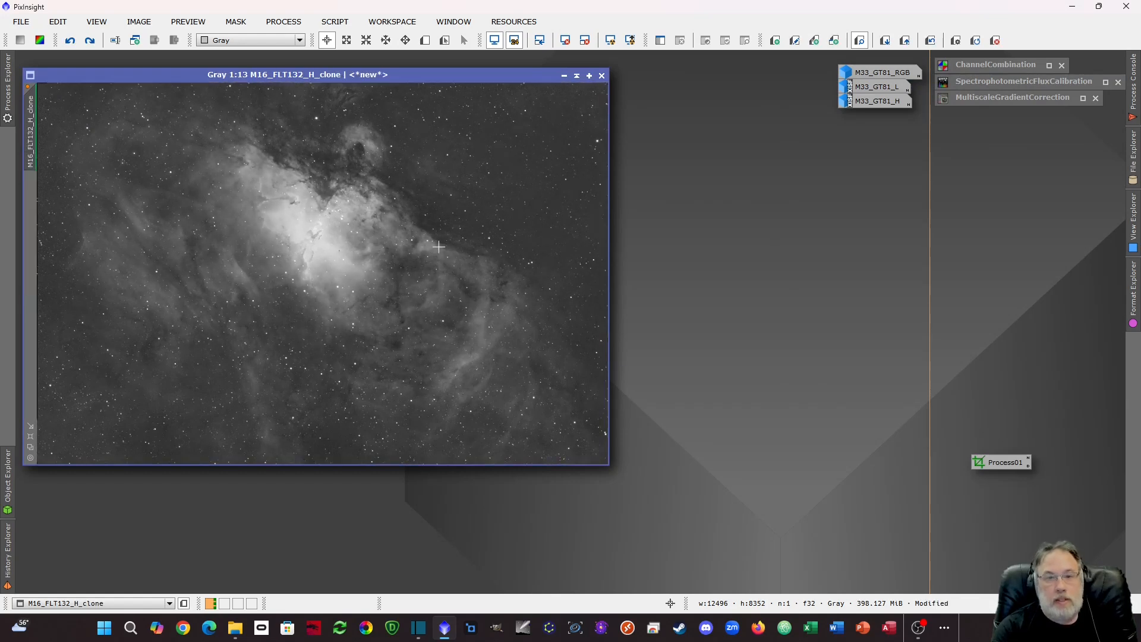
key("ctrl+Page_Down")
key("ctrl+Page_Down")
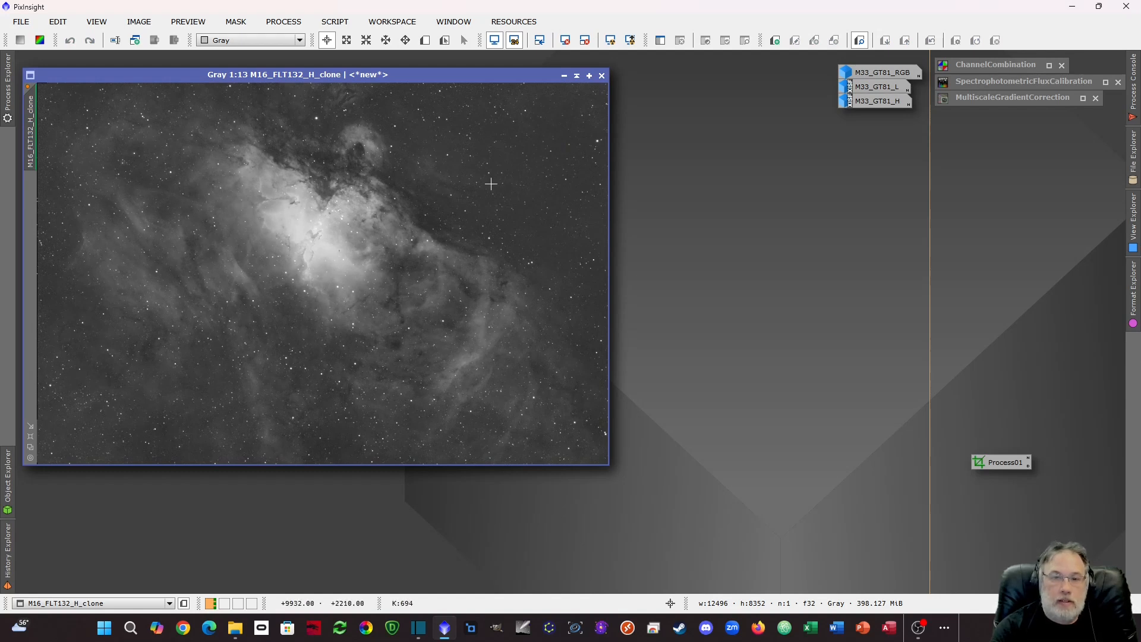
key("ctrl+Page_Down")
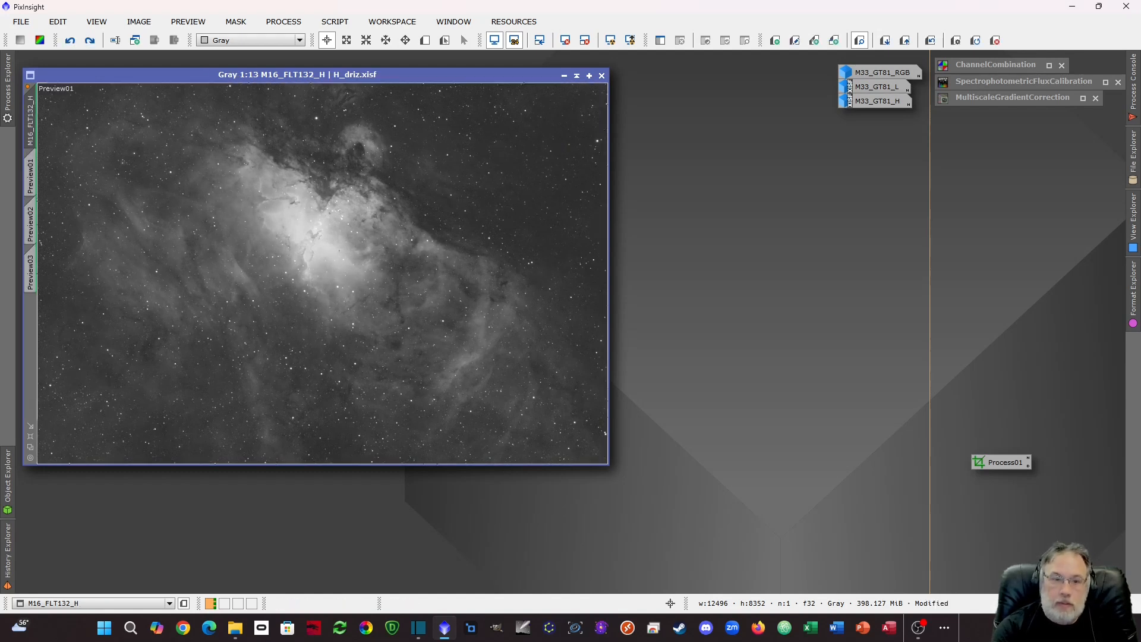
key("ctrl+Page_Down")
key("ctrl+Page_Down")
key("ctrl+Page_Down")
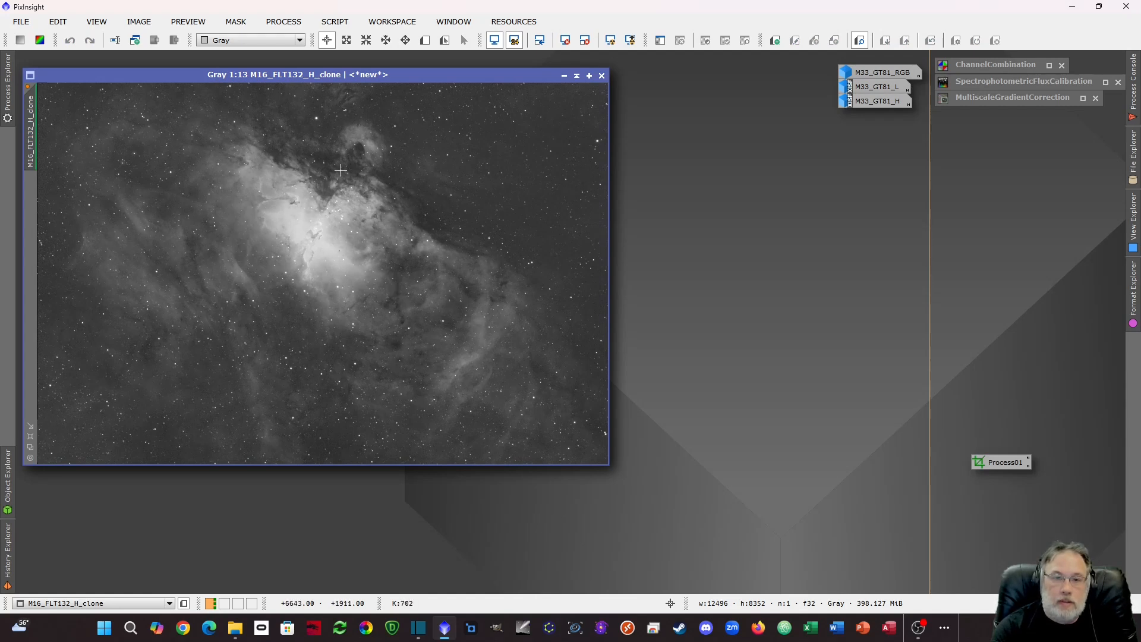
Examine the bright nebula core and pillars in M16_FLT132_H_clone at 1:4 magnification
scroll(328, 258, "up", 6)
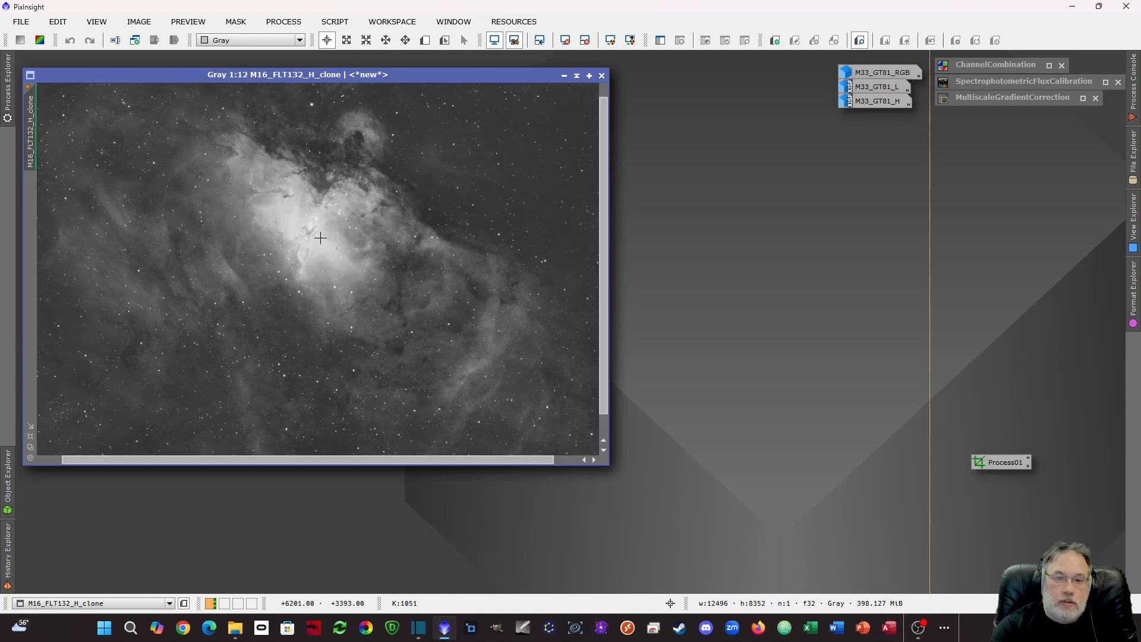
scroll(329, 220, "up", 3)
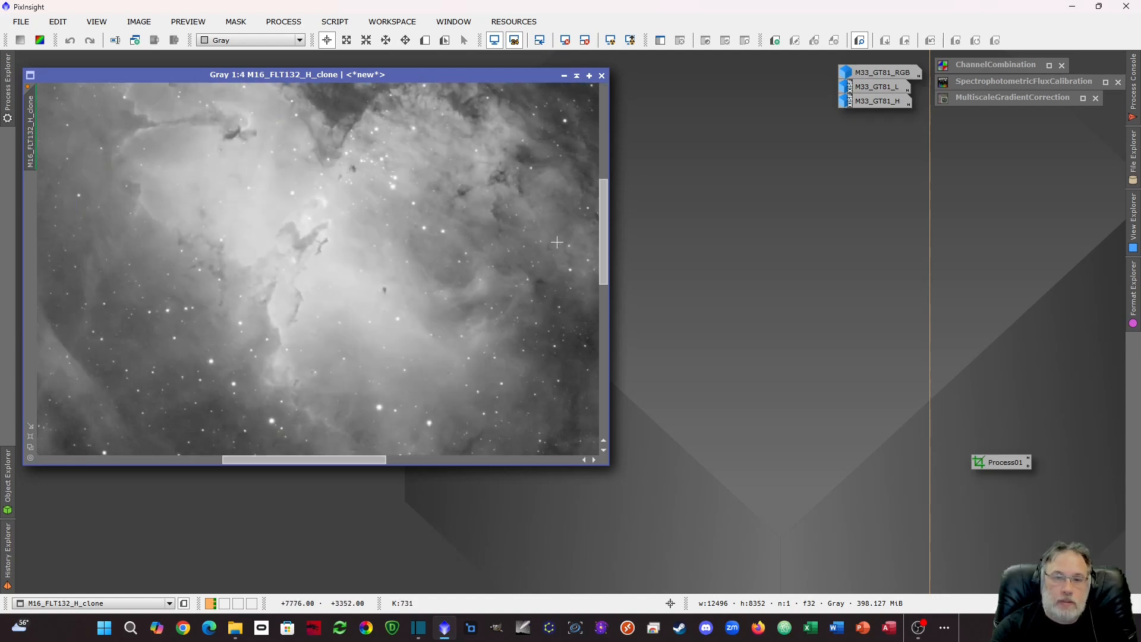
left_click_drag(604, 246, 604, 228)
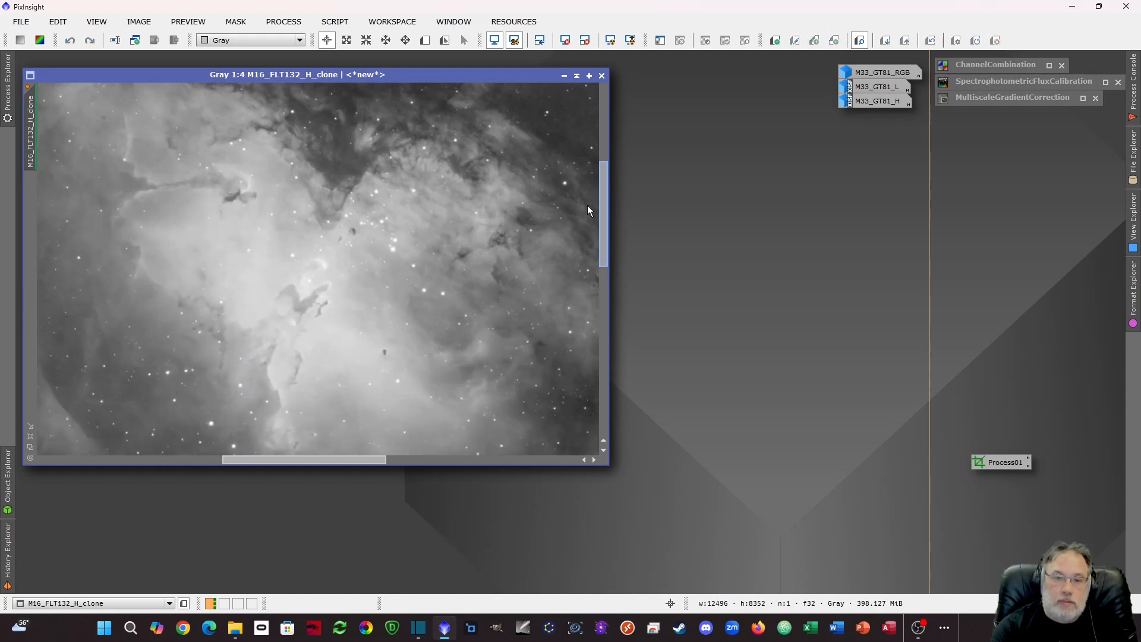
Inspect M16_FLT132_H_clone from its nebula core out to the whole image at 1:13, and move its window off the original
scroll(588, 208, "down", 1)
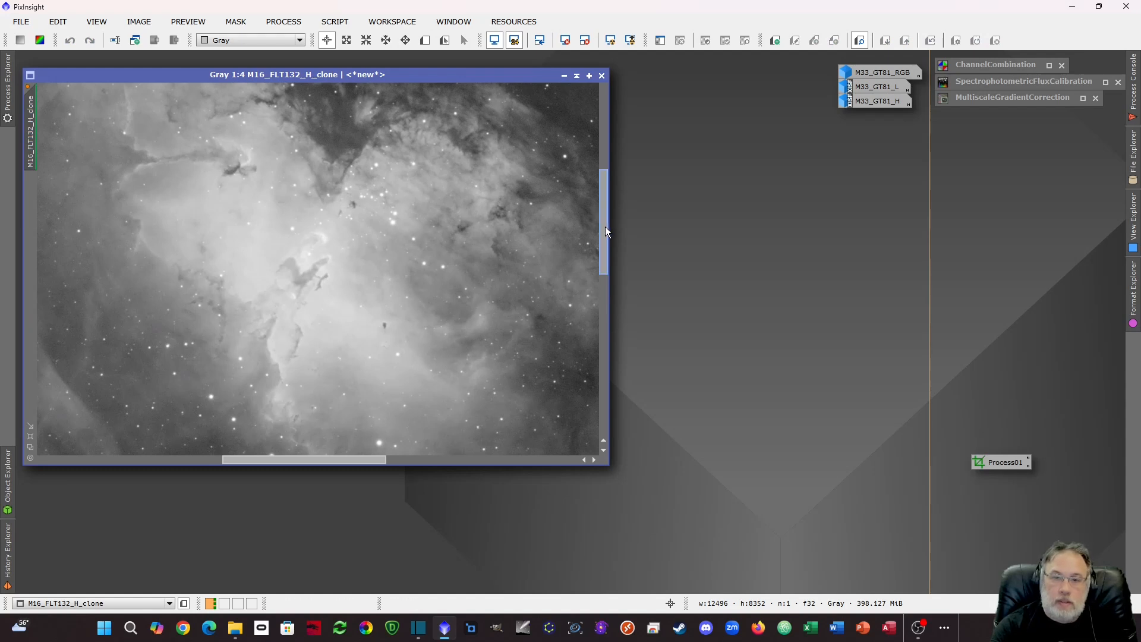
left_click_drag(605, 227, 604, 228)
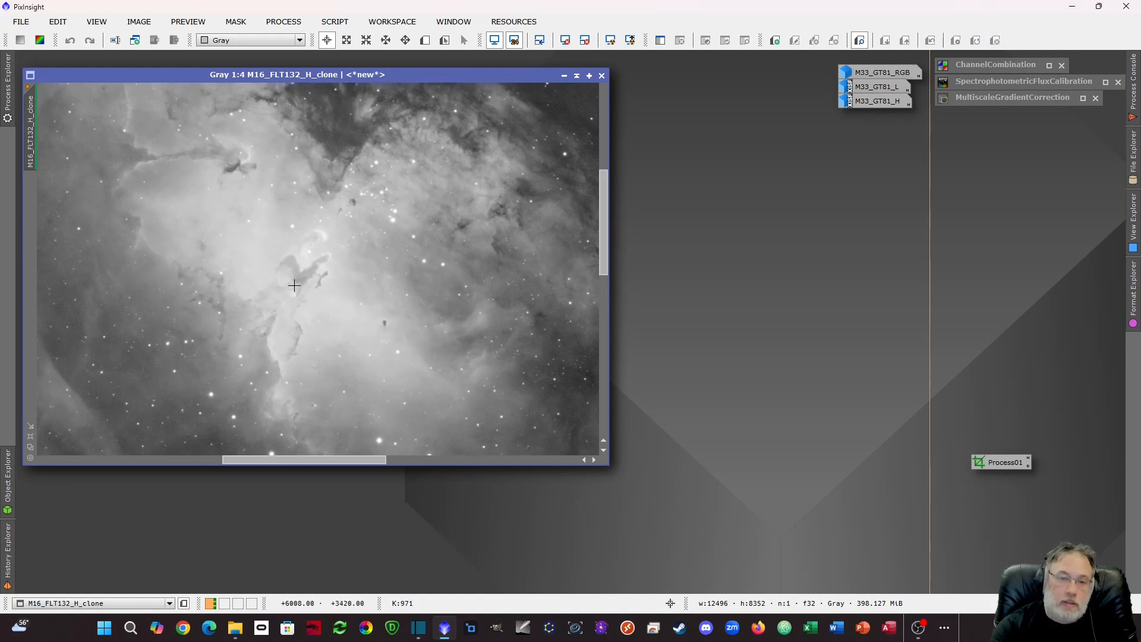
left_click_drag(601, 224, 601, 227)
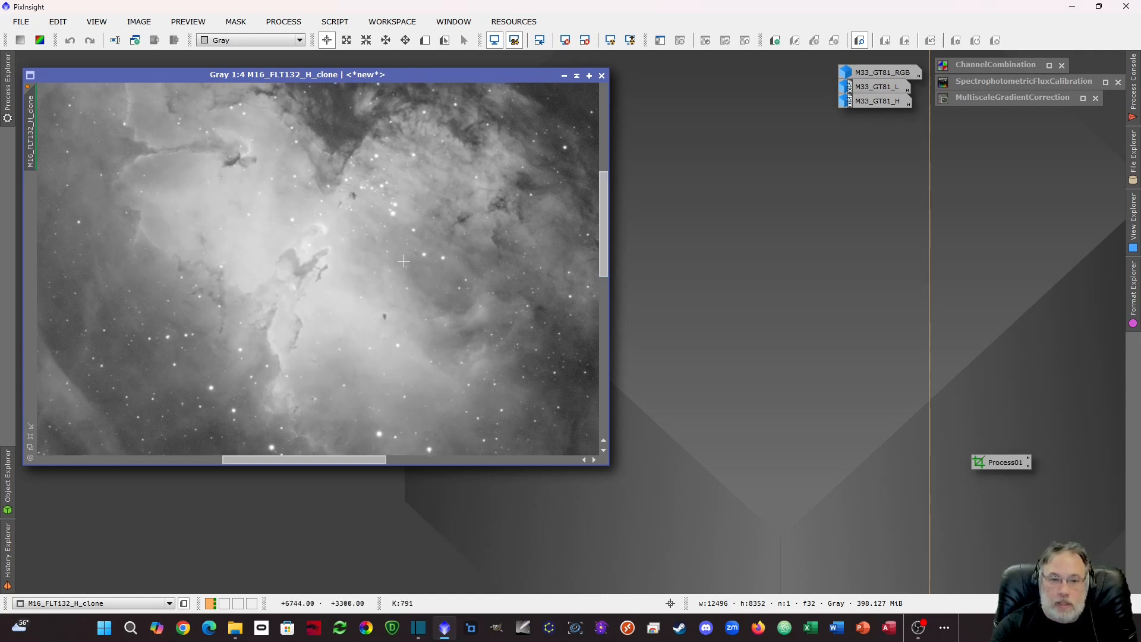
scroll(399, 257, "down", 4)
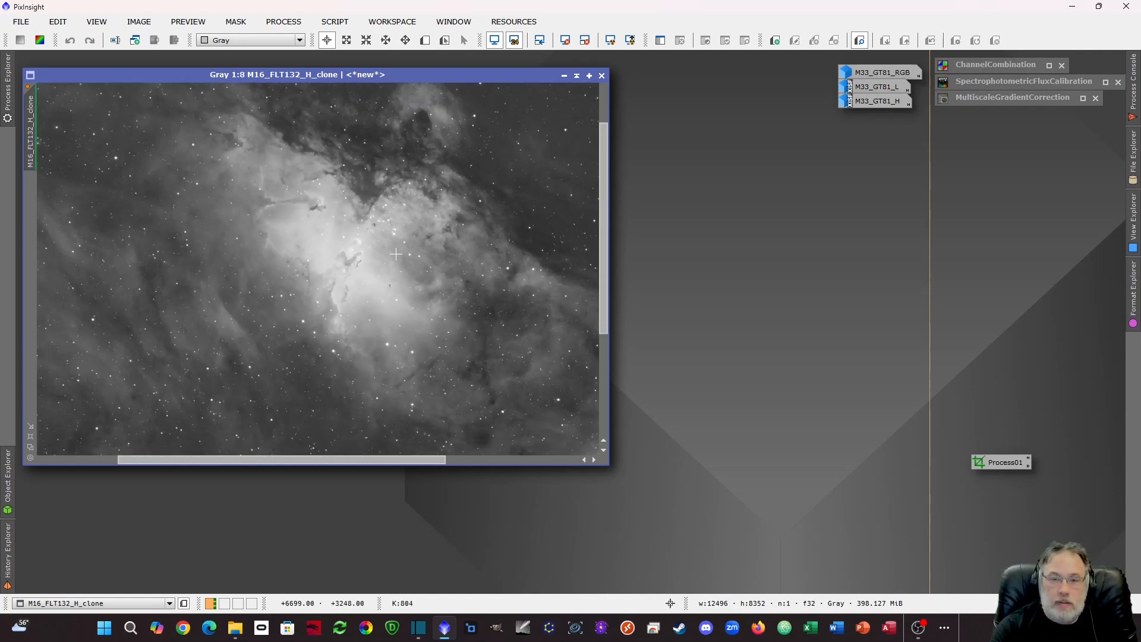
scroll(396, 254, "down", 3)
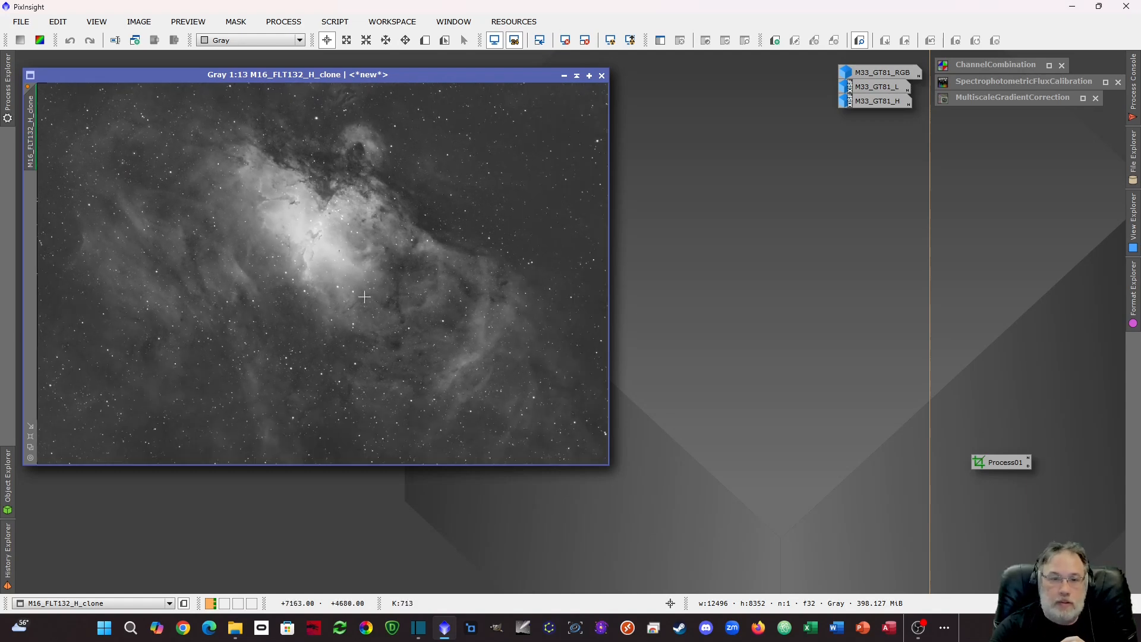
left_click_drag(549, 76, 735, 119)
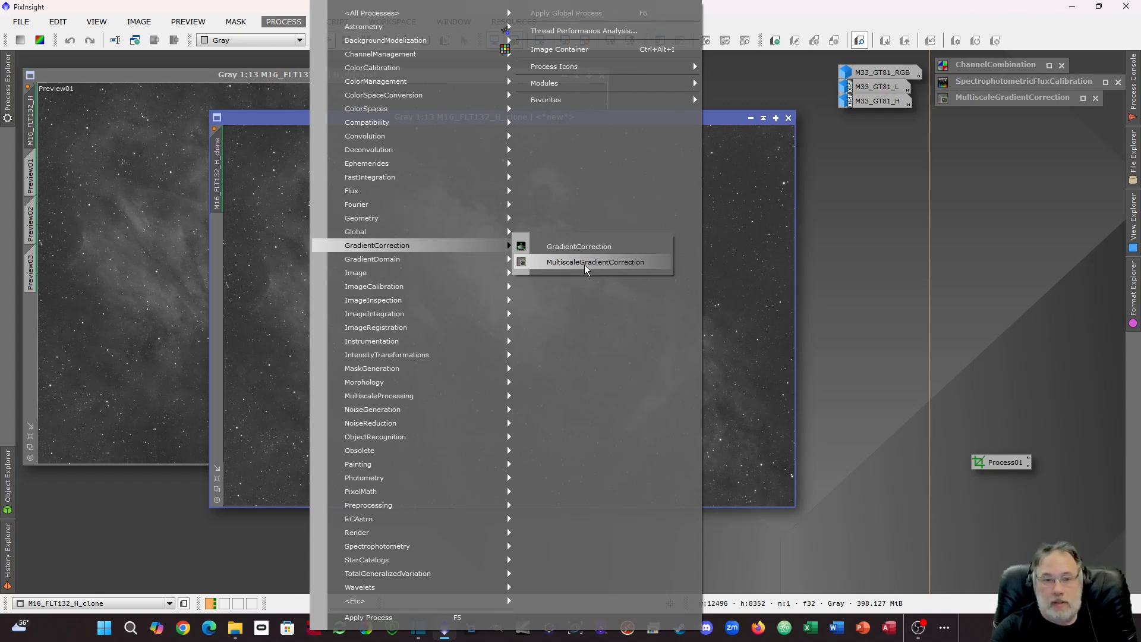
left_click(869, 259)
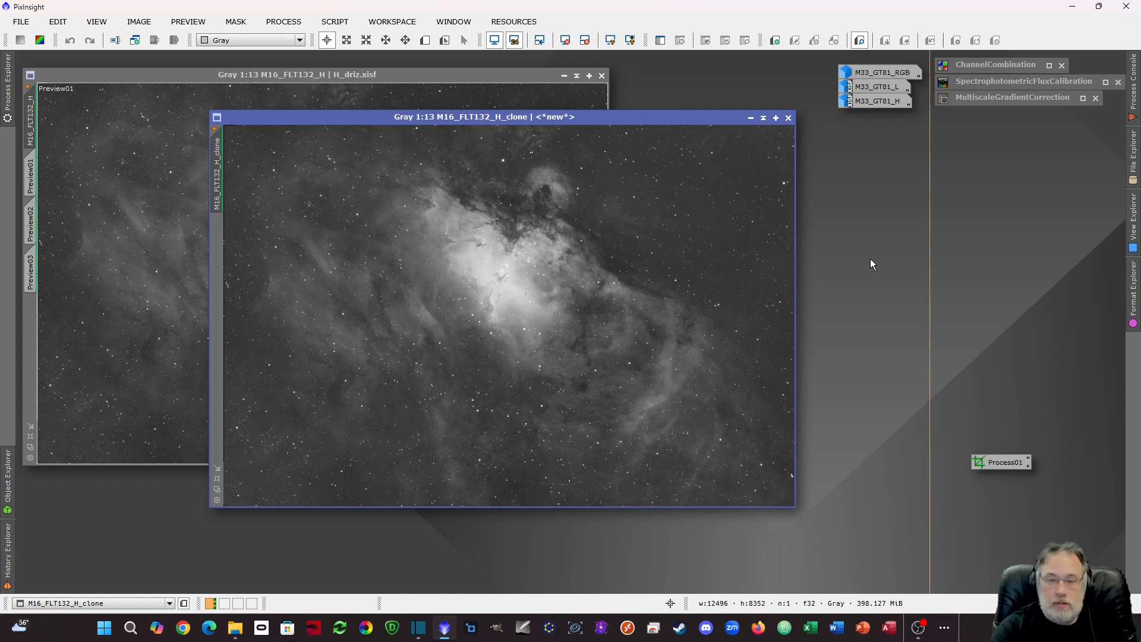
Expand the MultiscaleGradientCorrection window and reposition it beside the nebula to review its MARS database, gradient model and scale factor settings
double_click(1024, 97)
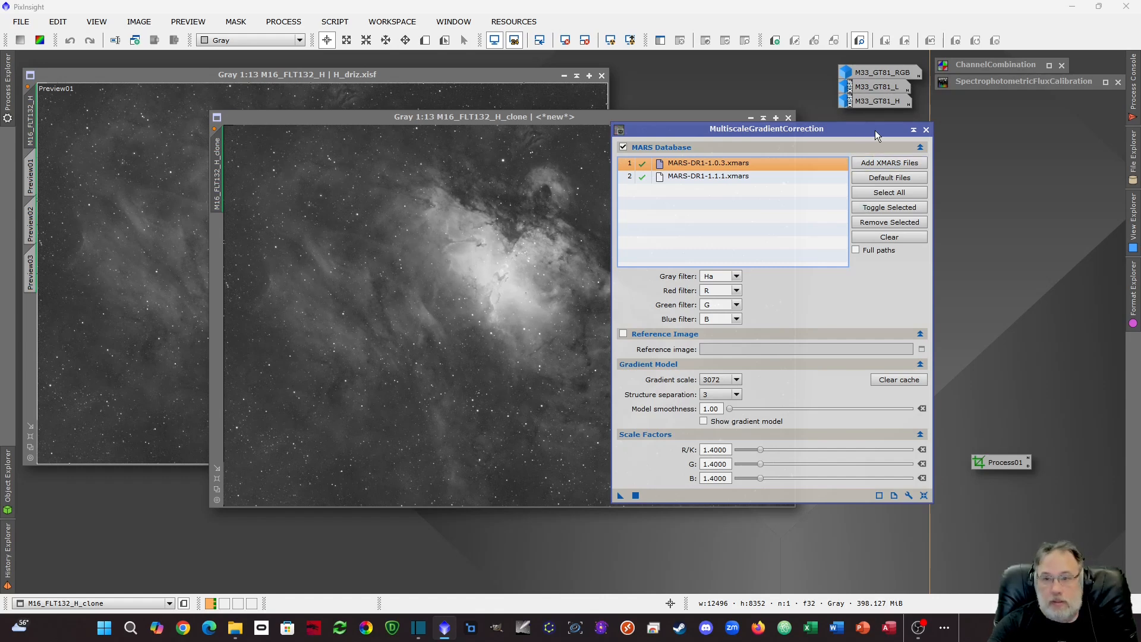
left_click_drag(886, 131, 821, 133)
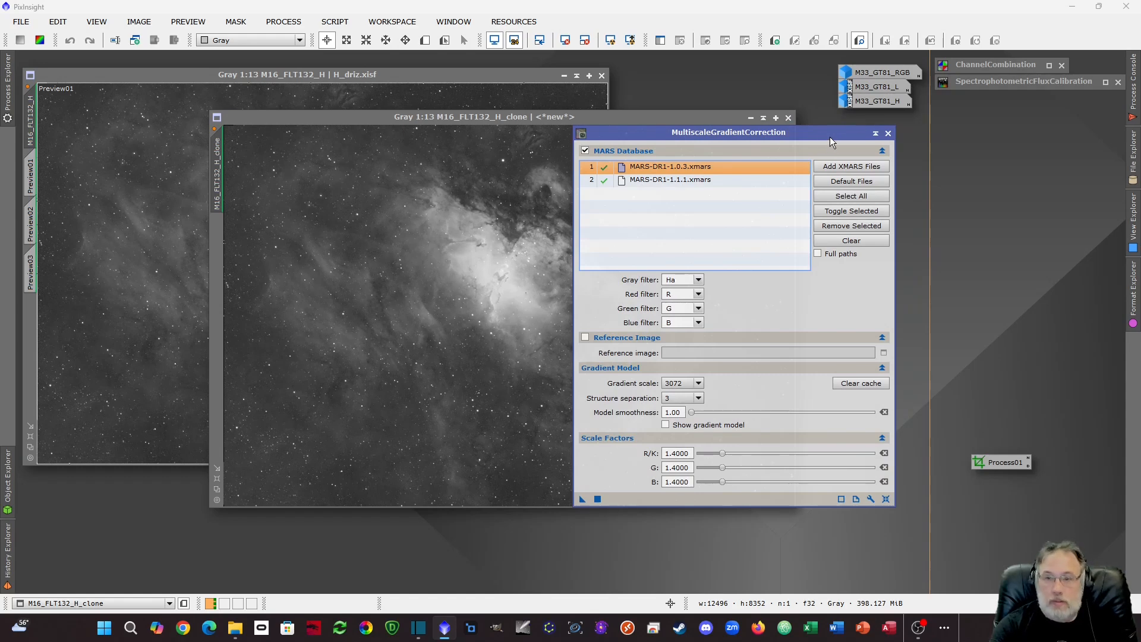
left_click_drag(840, 134, 774, 134)
left_click(808, 133)
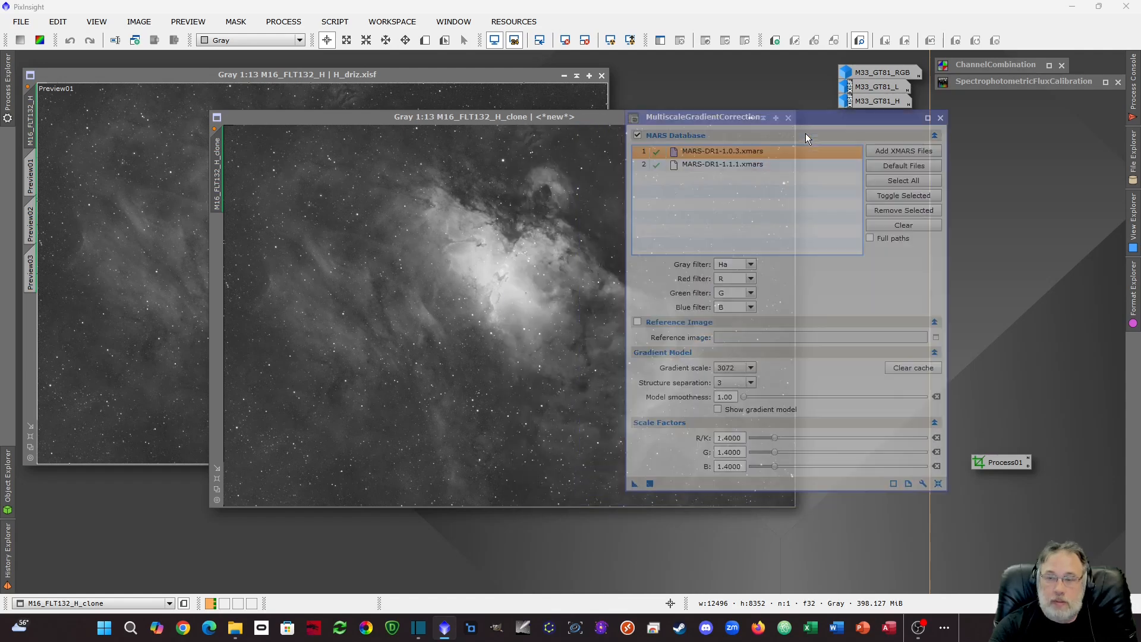